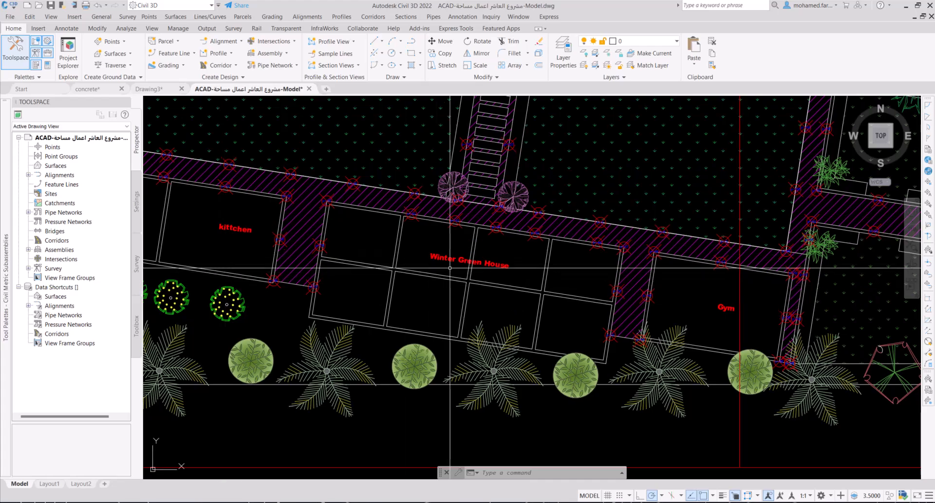
- Examine the site plan's labelled areas and surrounding hatched walkways, including the walkway hatch near the pool
mouse_move(448, 279)
middle_mouse_down()
mouse_move(594, 298)
mouse_move(497, 312)
middle_mouse_up()
scroll(716, 317, "down", 4)
scroll(187, 300, "up", 4)
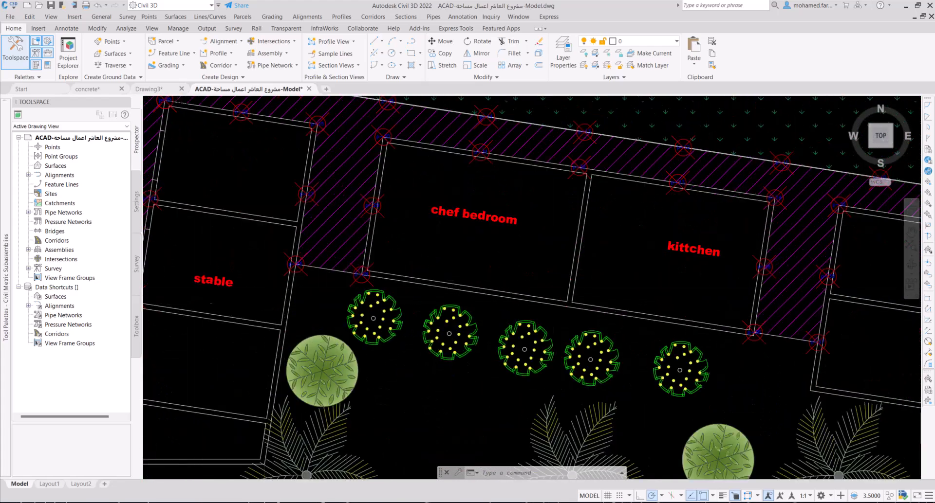
scroll(220, 286, "down", 6)
middle_click_drag(212, 277, 390, 413)
scroll(556, 259, "up", 6)
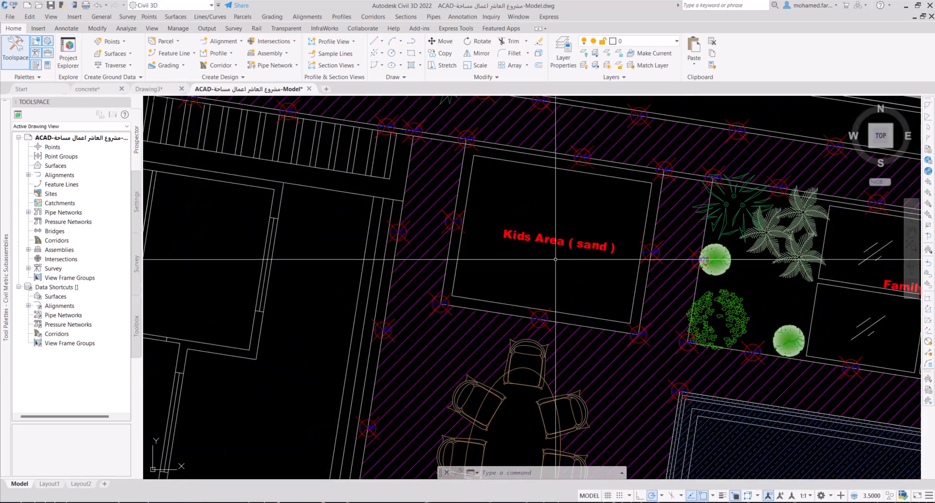
scroll(556, 259, "down", 3)
mouse_move(556, 260)
middle_mouse_down()
mouse_move(579, 282)
mouse_move(536, 278)
middle_mouse_up()
scroll(493, 263, "down", 3)
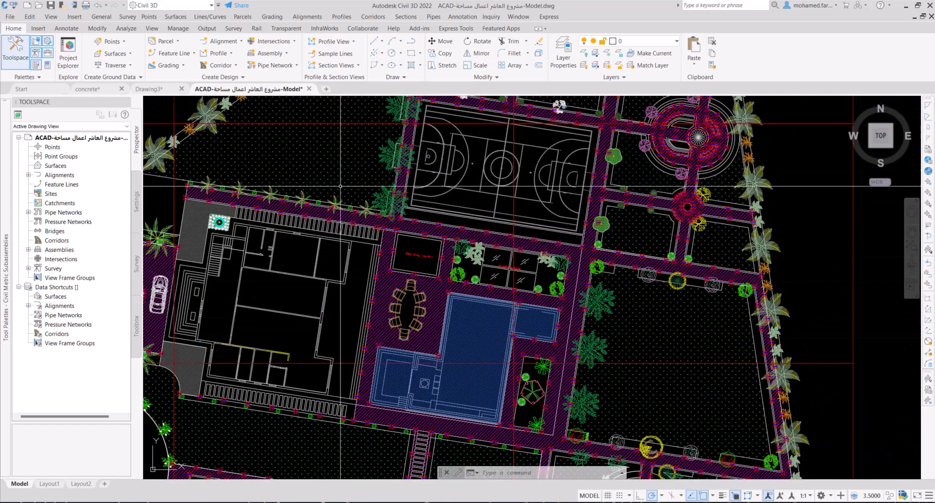
middle_click_drag(313, 308, 462, 280)
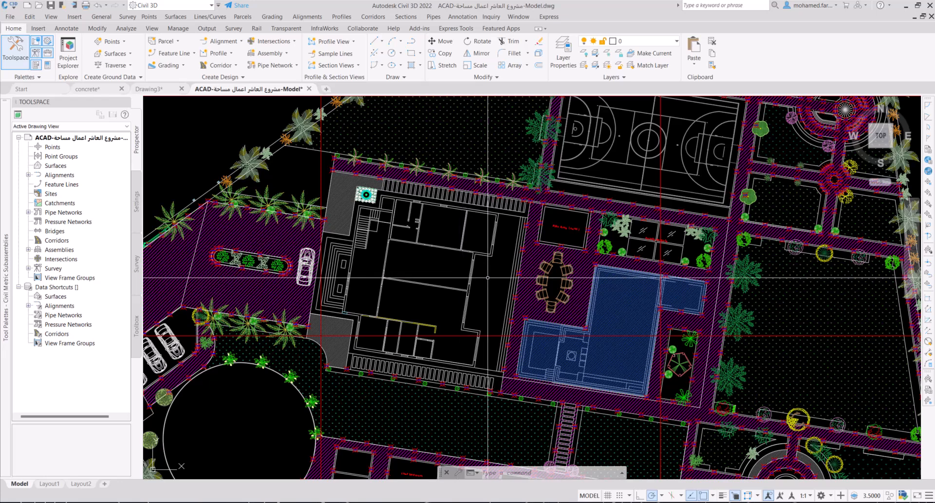
left_click(582, 260)
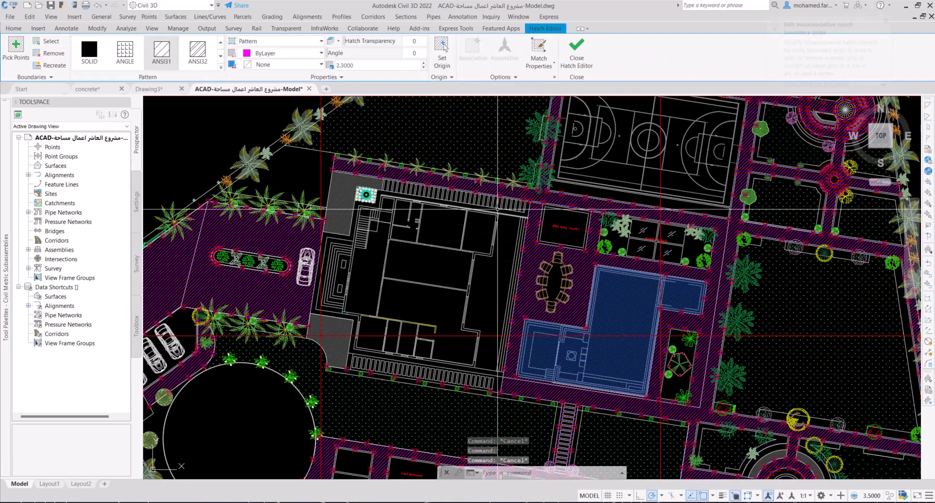
key("Escape")
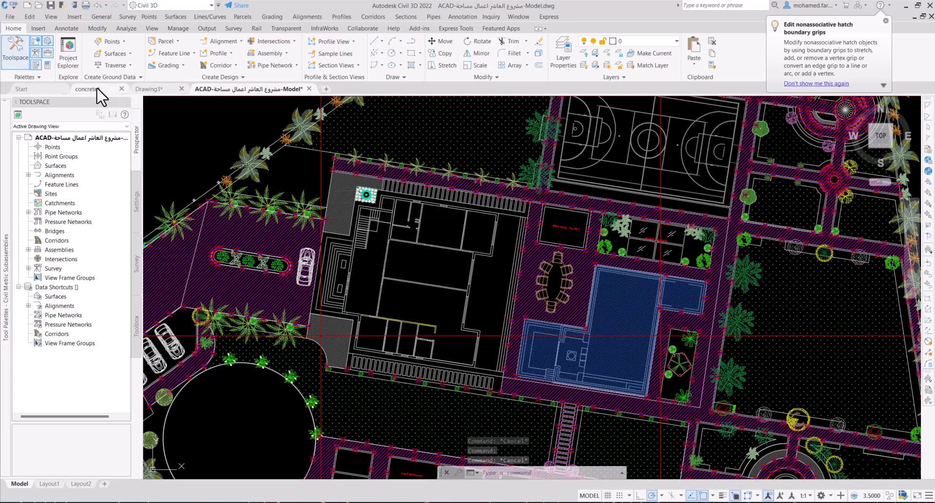
- Switch to the concrete drawing and check the corners of the rectangular outline just west of the small southern roundabout
left_click(87, 89)
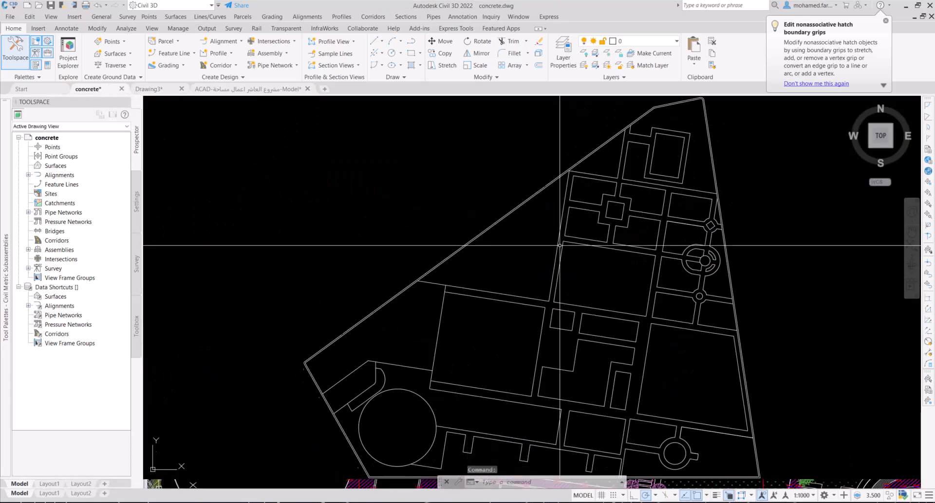
middle_click_drag(560, 246, 523, 208)
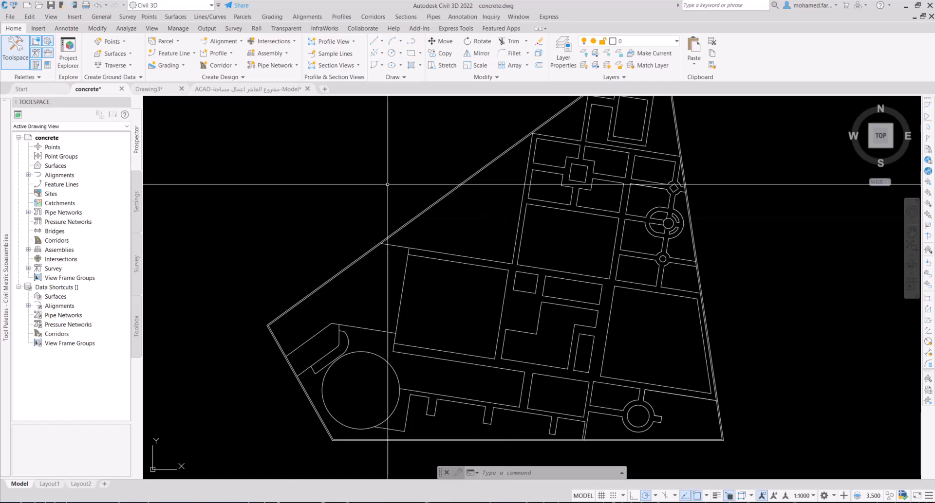
scroll(583, 411, "up", 8)
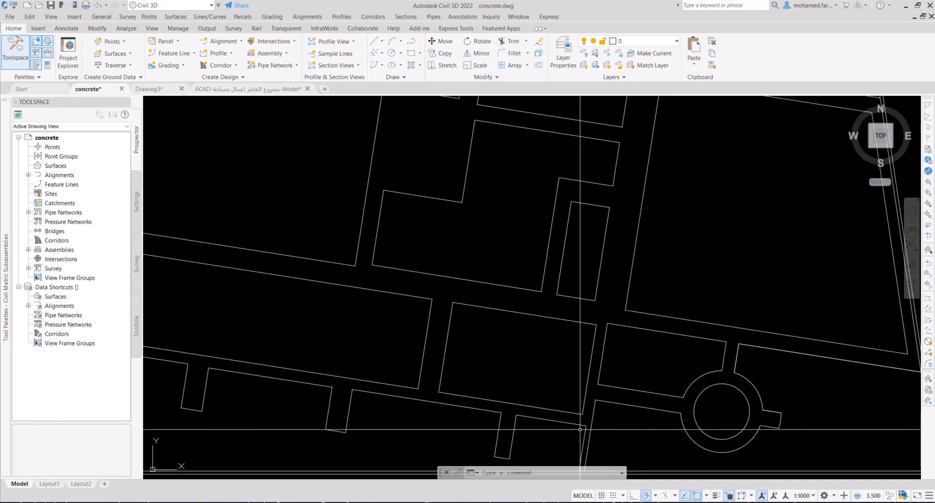
left_click(583, 396)
scroll(584, 395, "down", 2)
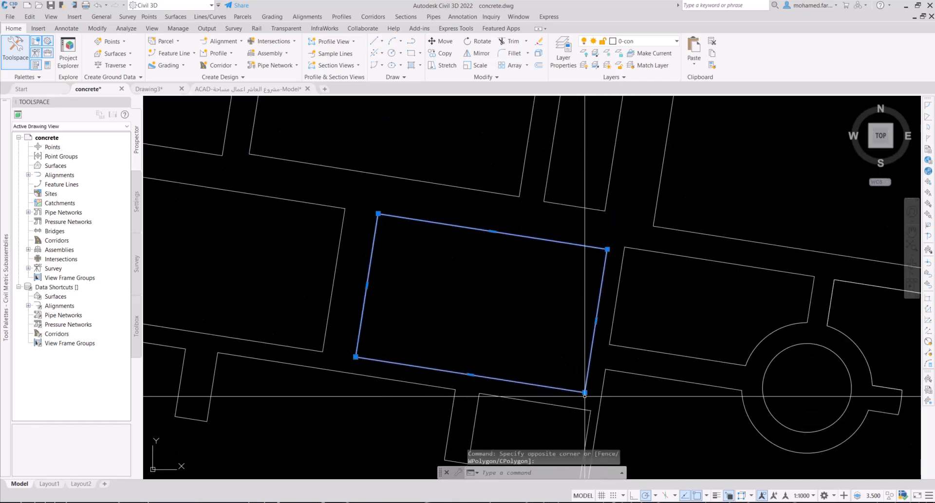
mouse_move(585, 392)
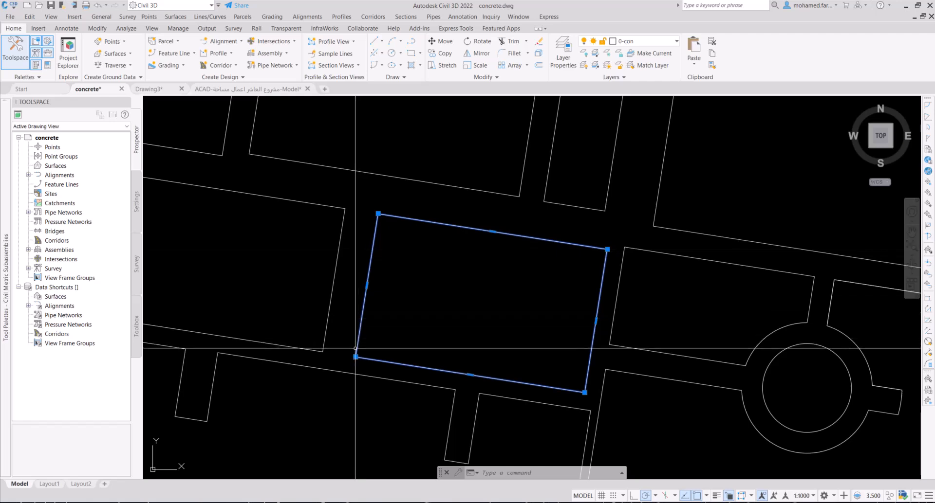
scroll(357, 345, "down", 2)
key("Escape")
- Inspect the vertices and edges of the large four-sided outline along the eastern boundary
left_click(745, 302)
middle_click_drag(745, 287, 510, 308)
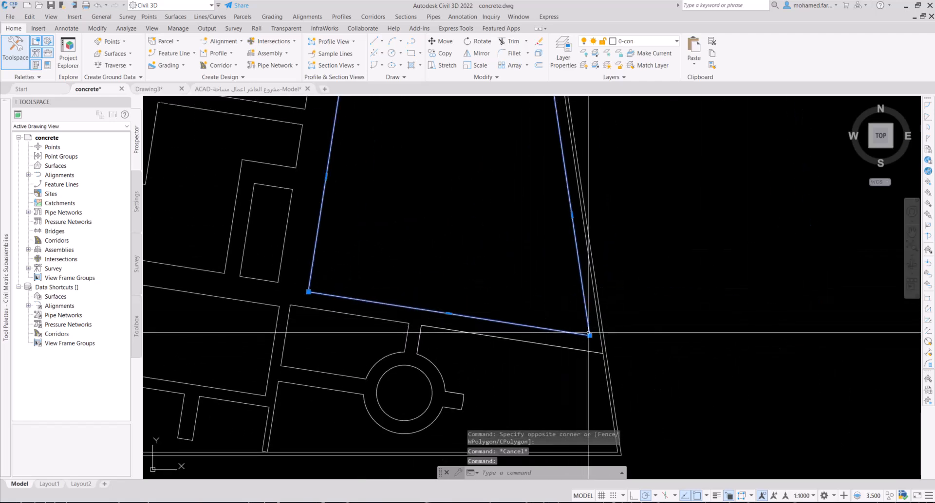
mouse_move(589, 335)
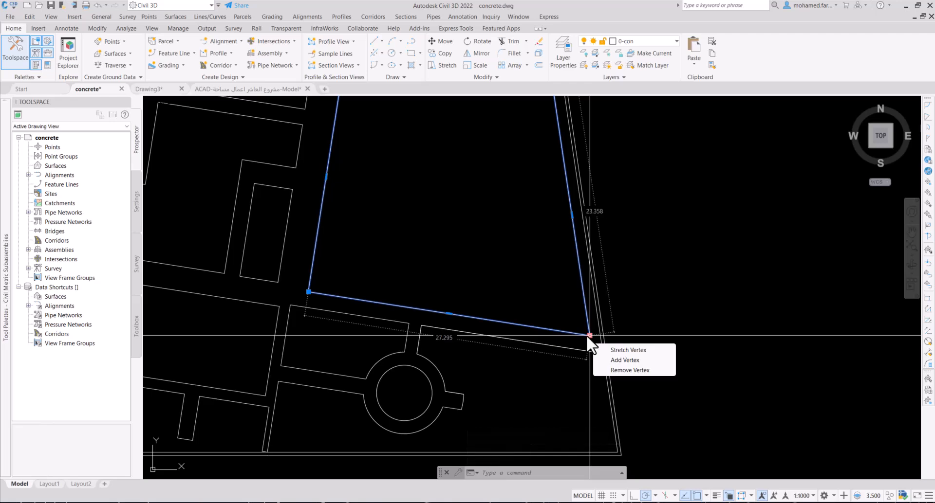
mouse_move(449, 314)
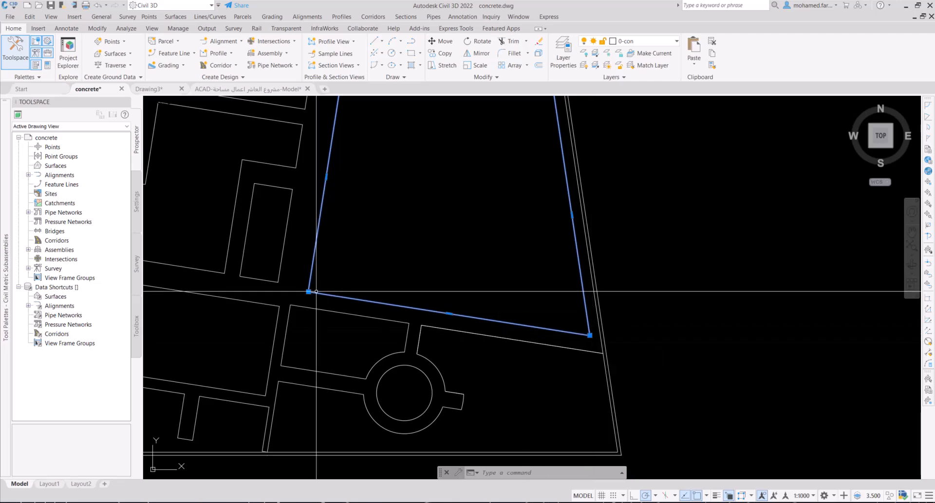
middle_click_drag(373, 218, 373, 321)
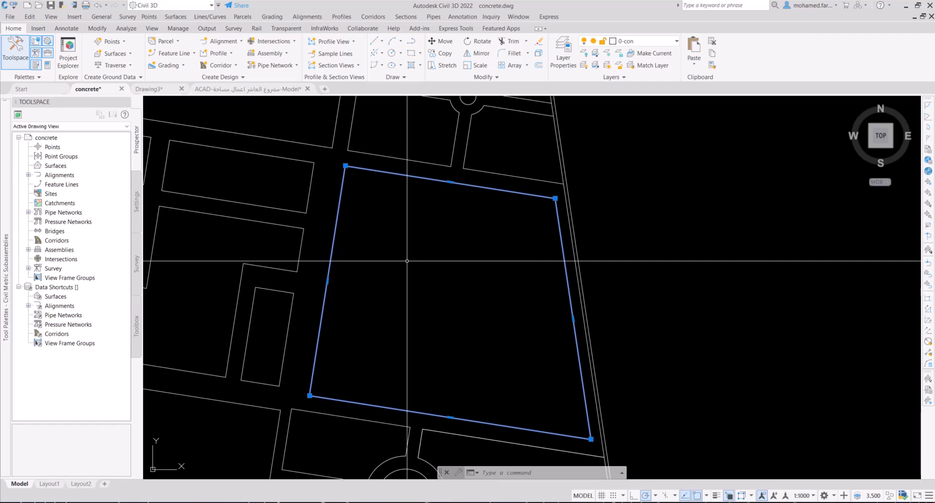
key("Escape")
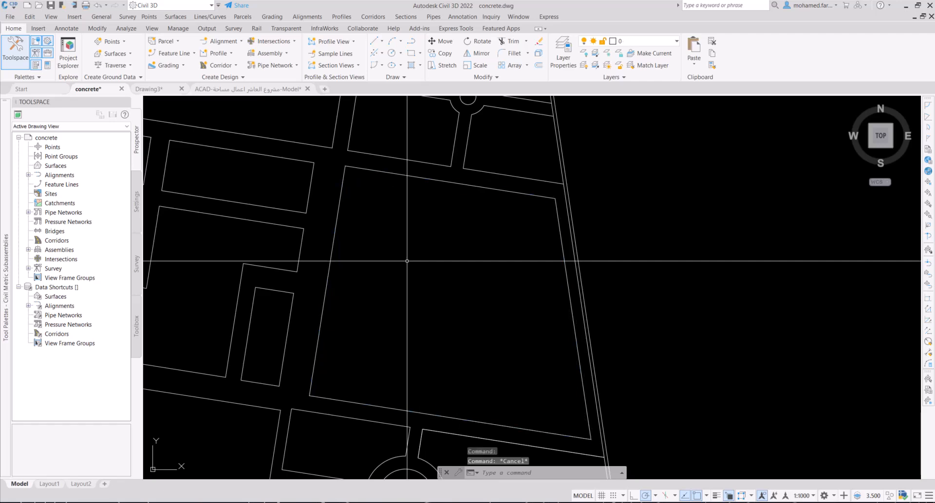
scroll(407, 261, "down", 5)
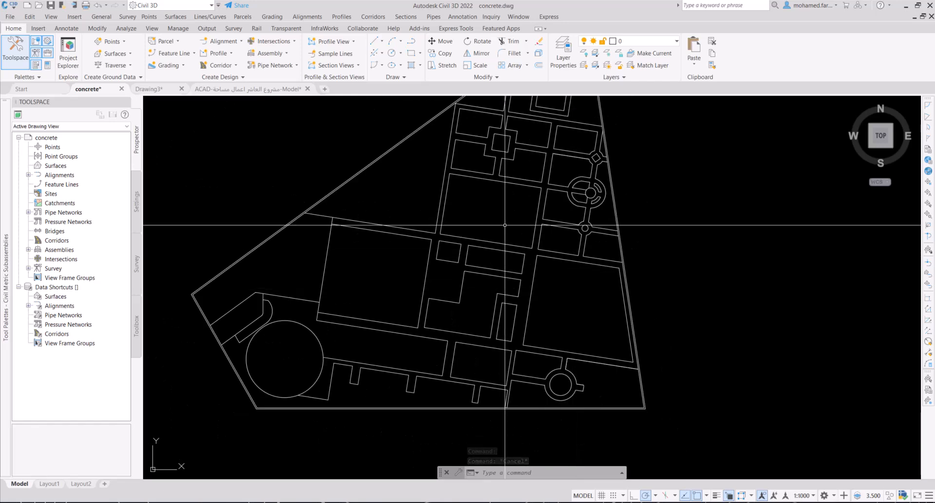
middle_click_drag(505, 226, 519, 305)
middle_click_drag(621, 370, 632, 276)
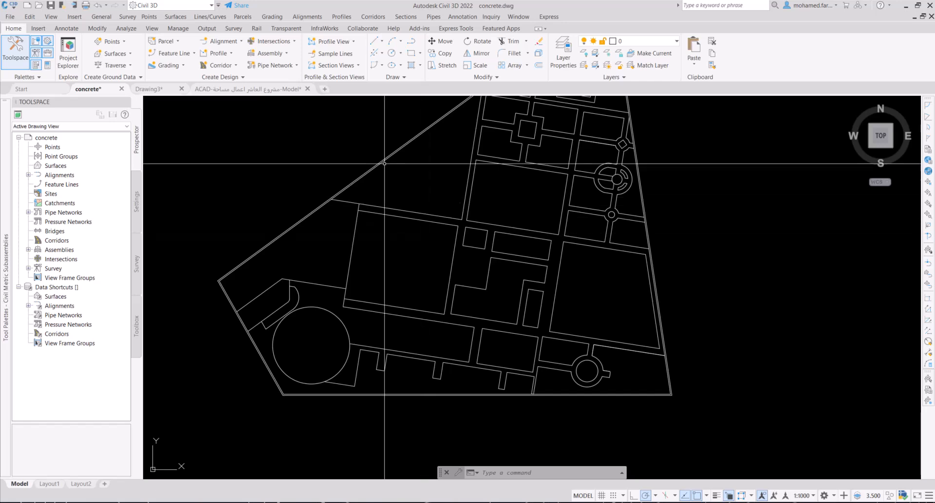
key("Escape")
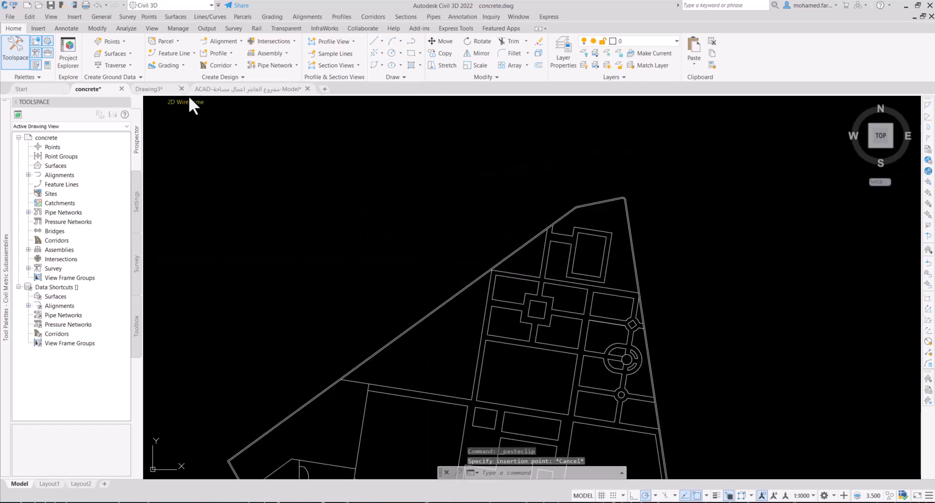
left_click(108, 42)
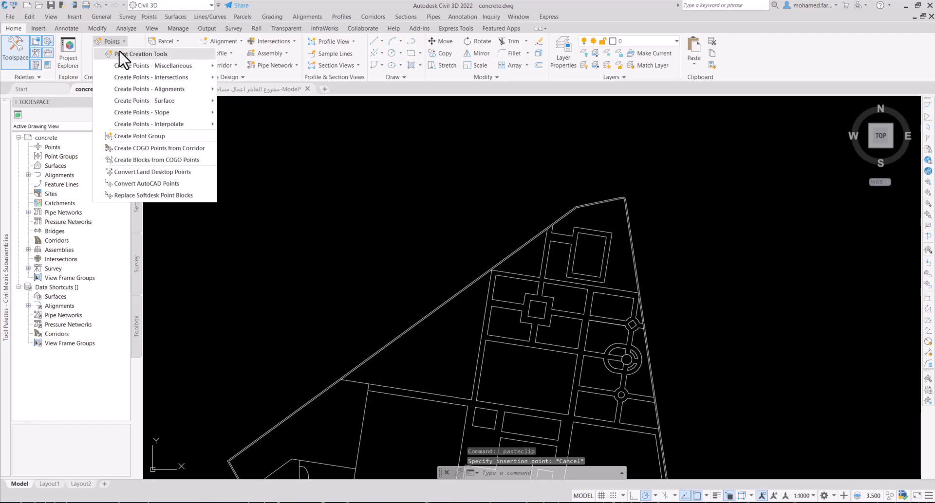
left_click(73, 193)
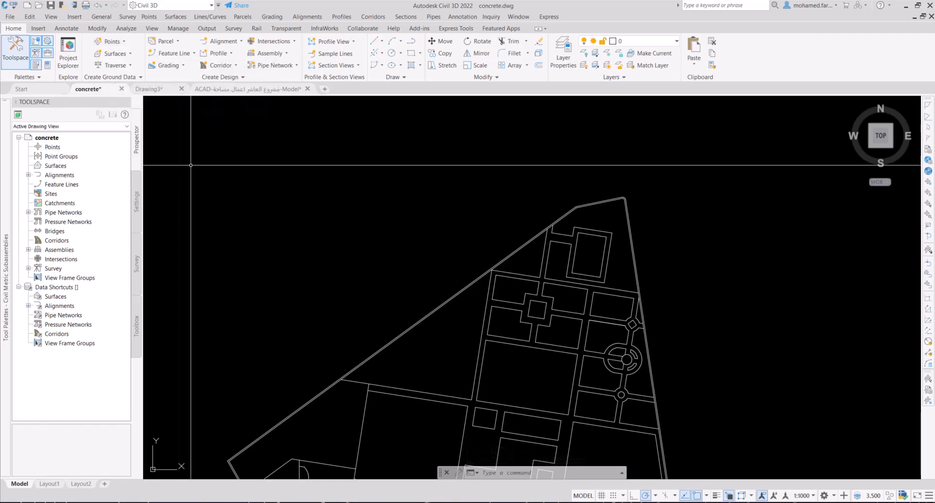
- Open the Create Points tools, expand their parameter list and enlarge the window
left_click(113, 43)
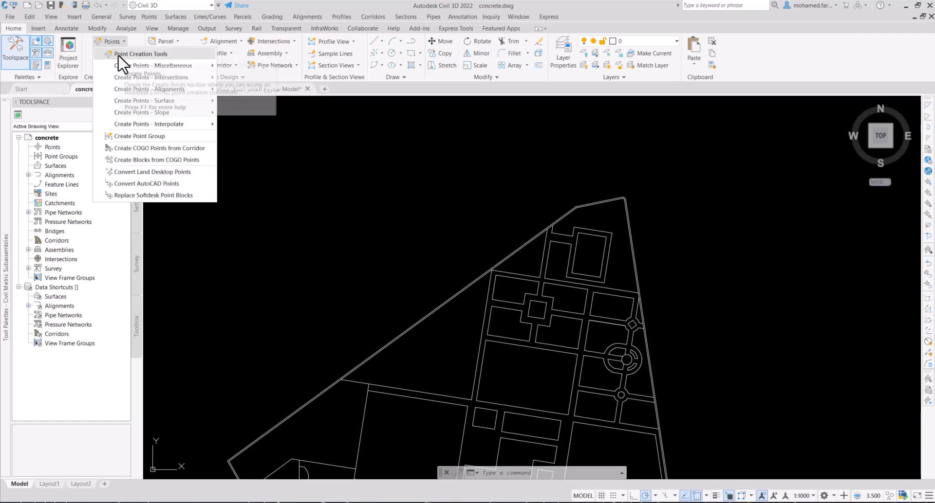
left_click(121, 54)
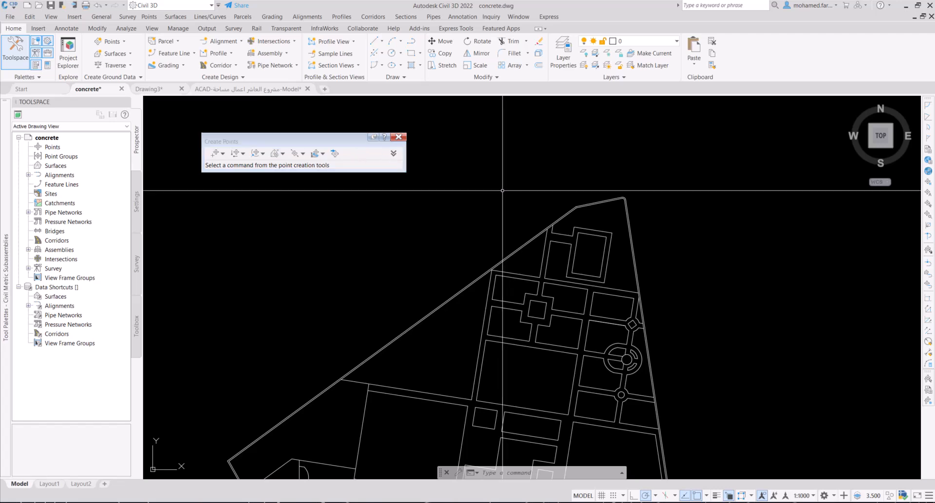
middle_click_drag(520, 236, 551, 144)
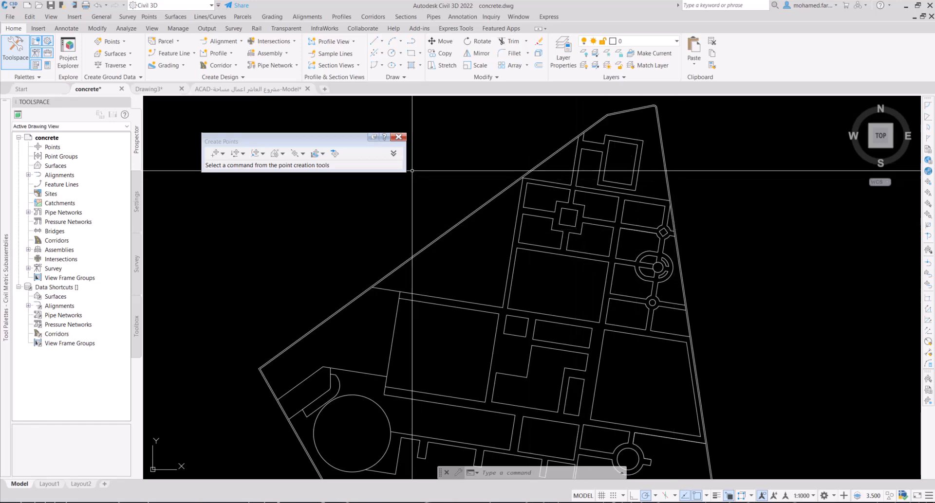
left_click(394, 153)
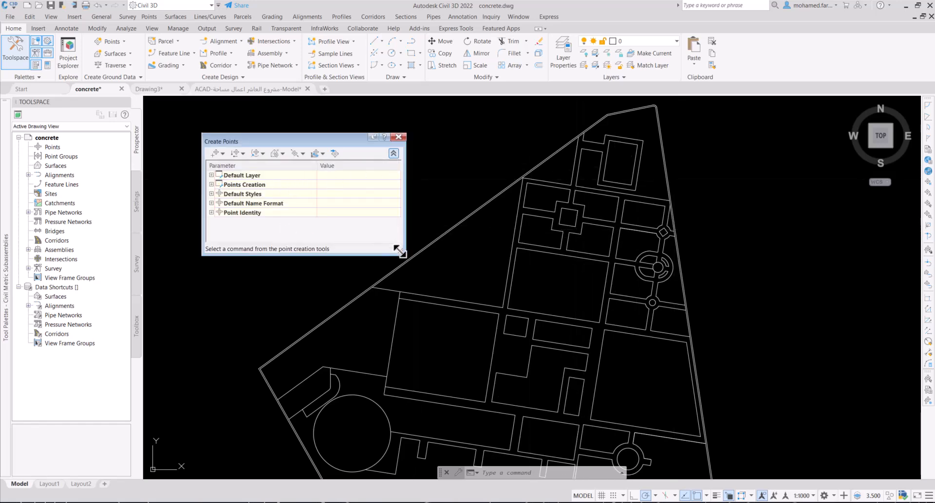
left_click_drag(398, 251, 418, 306)
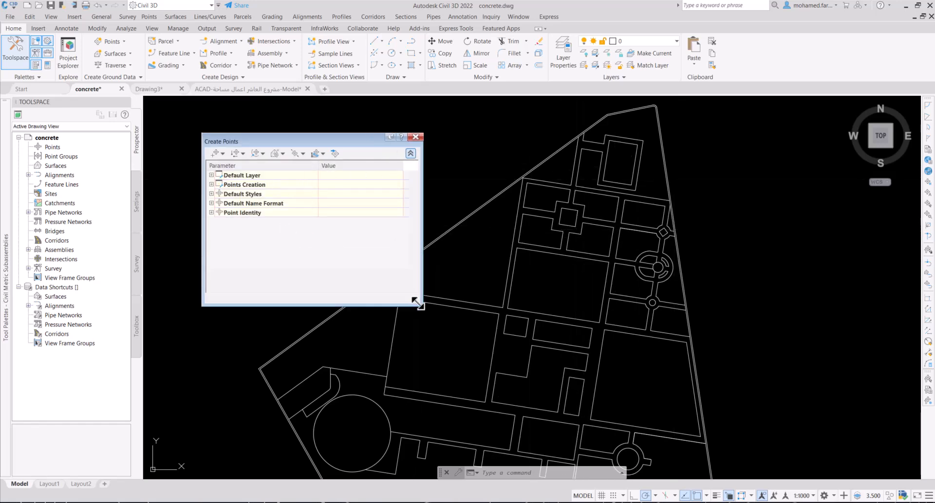
- In the Points Creation settings, set Prompt For Elevations to None and Prompt For Point Names to Automatic
left_click(211, 185)
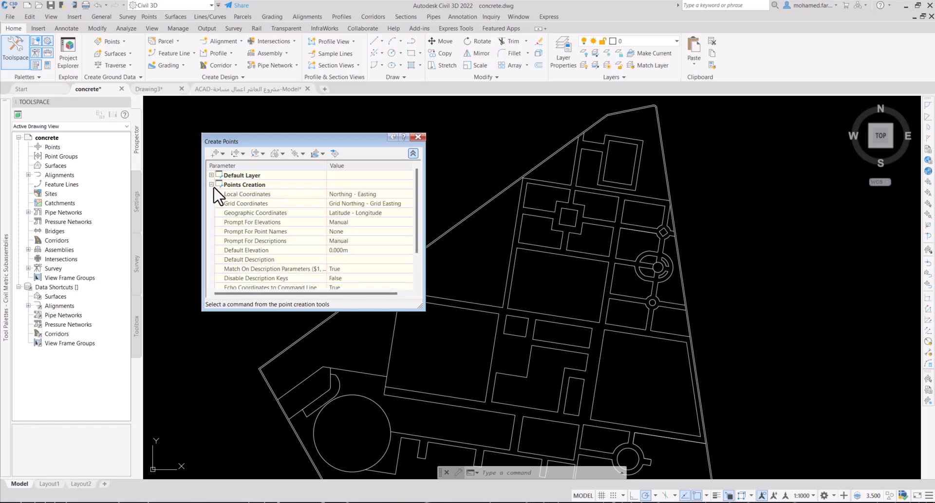
left_click(360, 223)
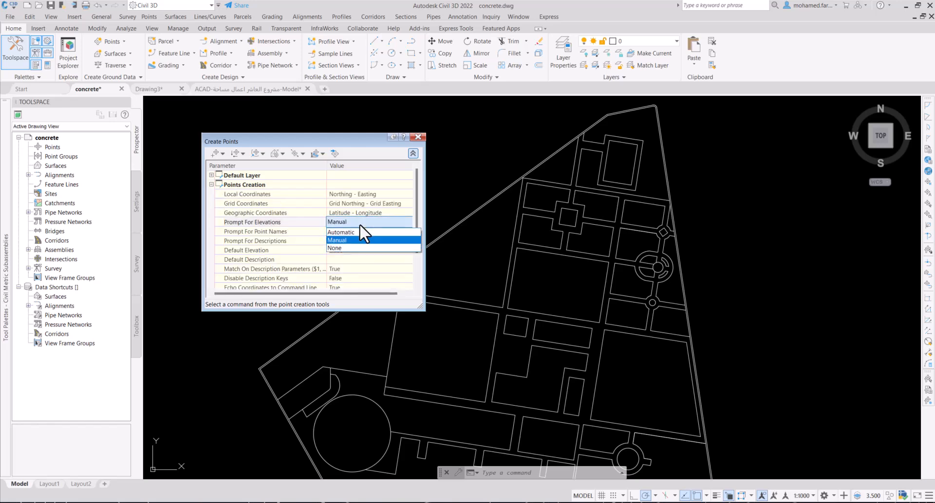
left_click(348, 251)
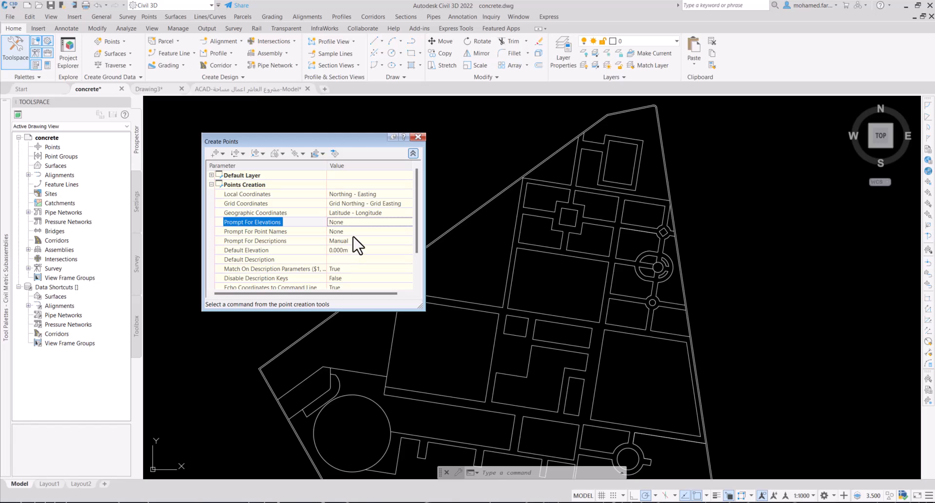
left_click(360, 232)
left_click(360, 232)
left_click(358, 249)
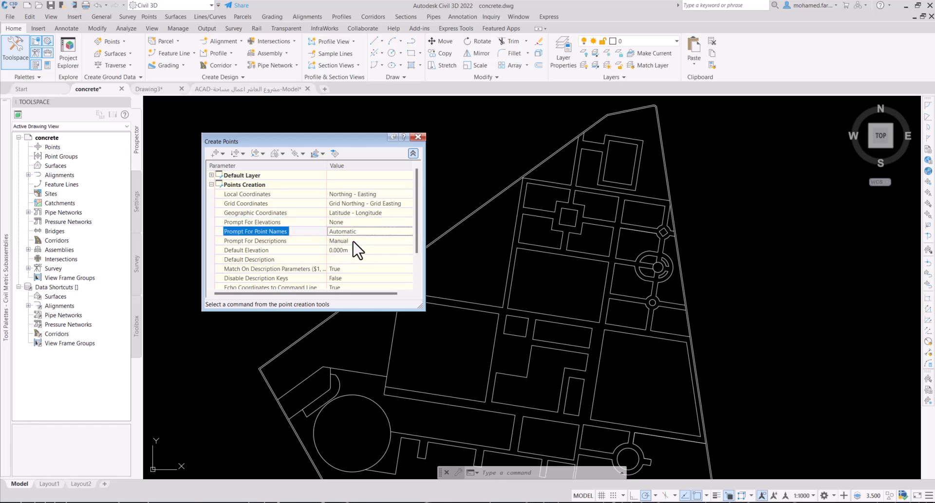
- Set Prompt For Descriptions to Automatic, enter a default description beginning with "co", and collapse the parameter list
left_click(352, 242)
left_click(353, 242)
left_click(353, 250)
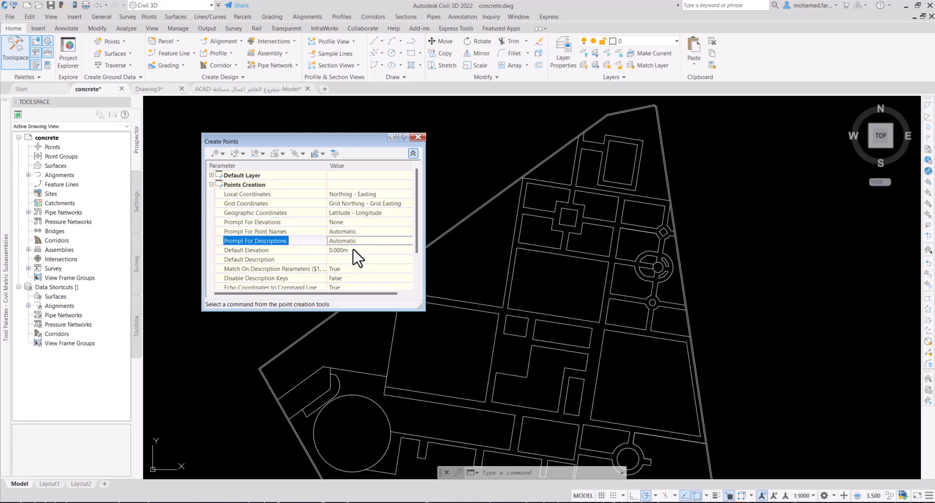
left_click(351, 259)
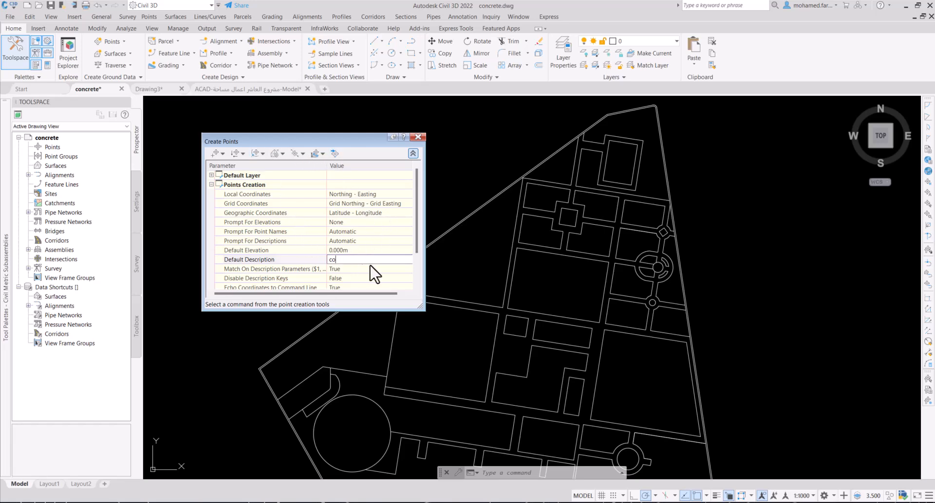
left_click(412, 153)
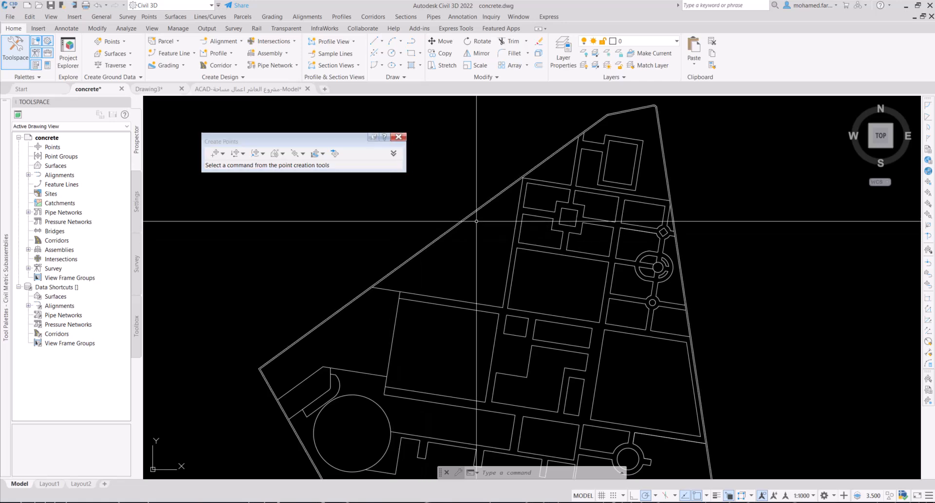
- Select all outlines of the concrete plan together with the outer boundary
scroll(662, 201, "down", 2)
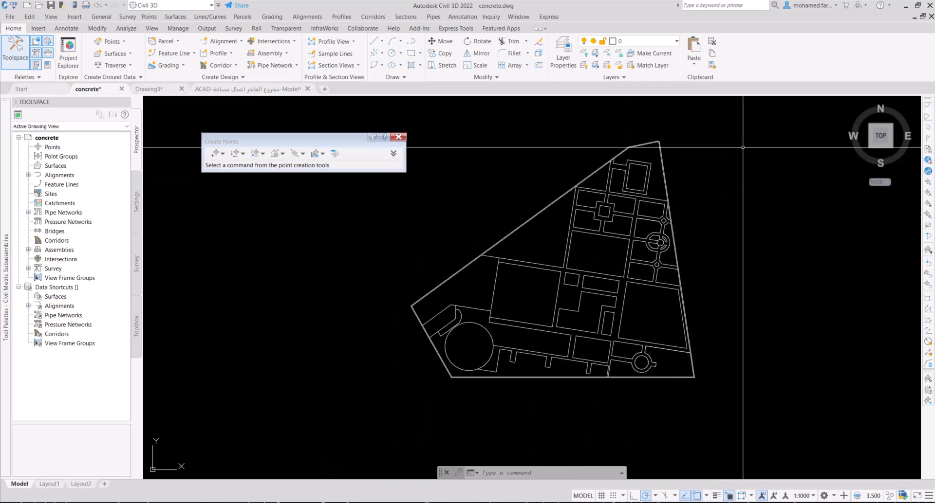
left_click(740, 127)
left_click(403, 414)
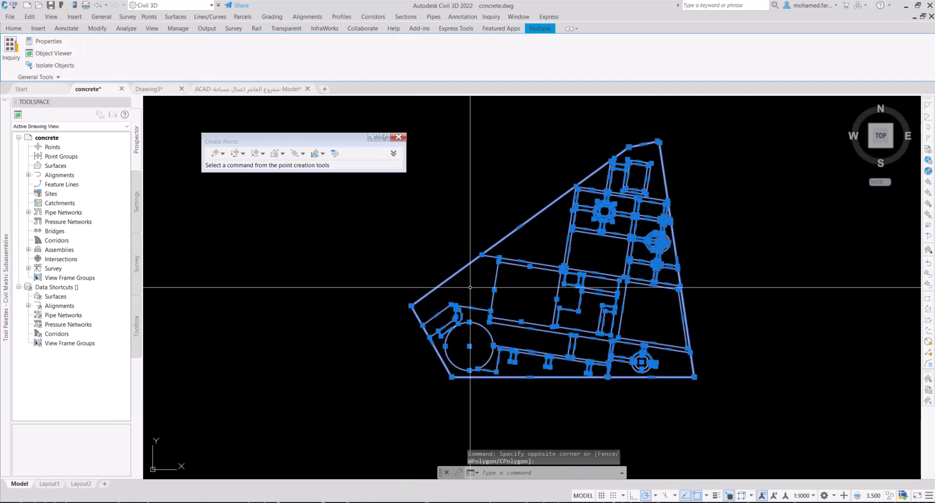
- Check the object types of the selected outlines in their properties, and clear the selection
key("ctrl+1")
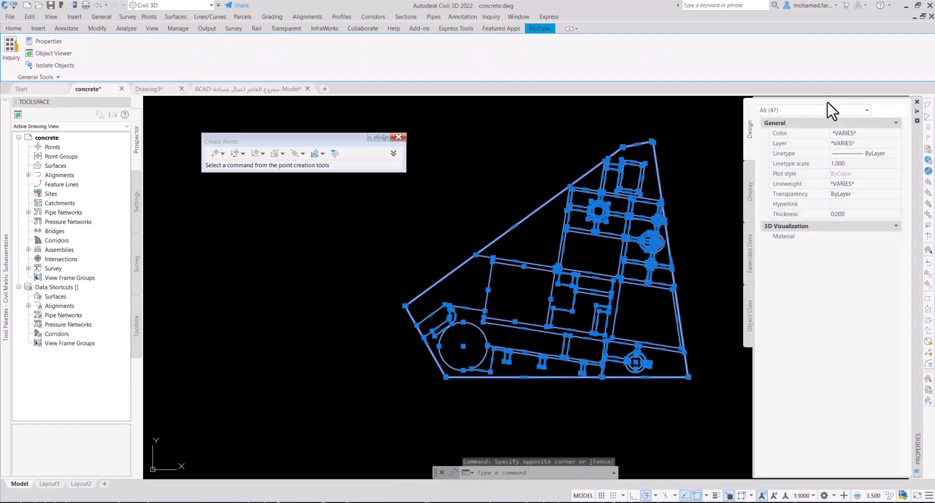
left_click(798, 111)
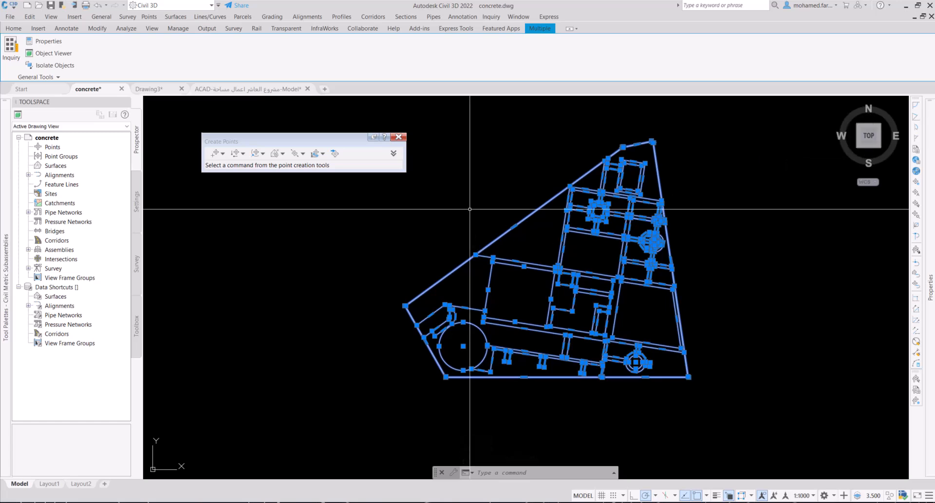
key("Escape")
key("Escape")
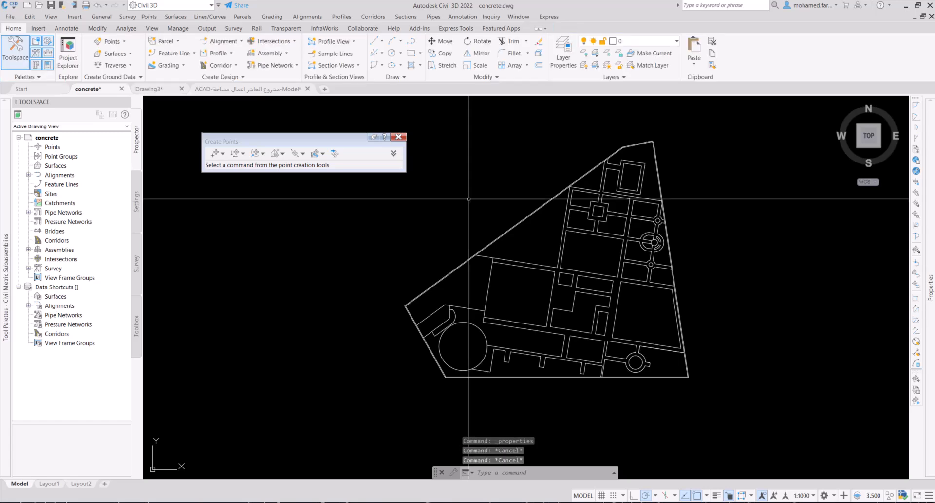
- Create points with Polyline Vertices - Automatic on the outlines at the plan's northern tip and around the small square plaza
left_click(223, 153)
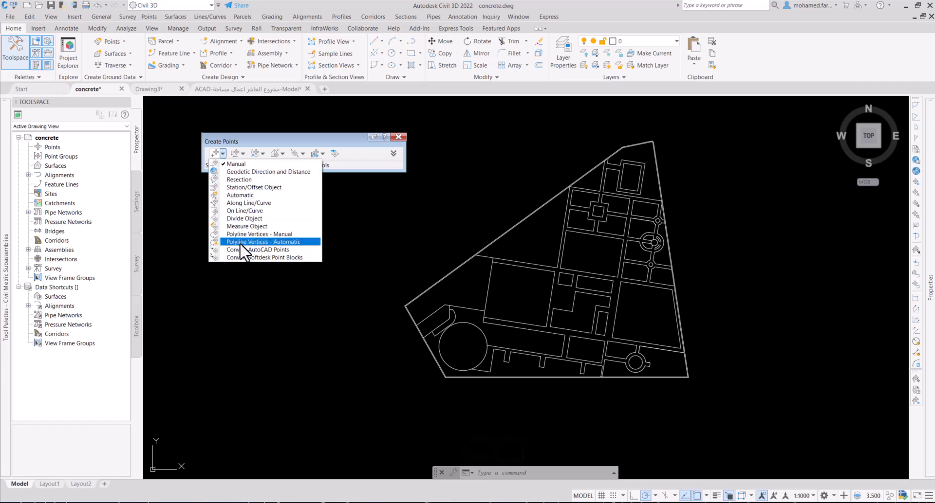
left_click(273, 238)
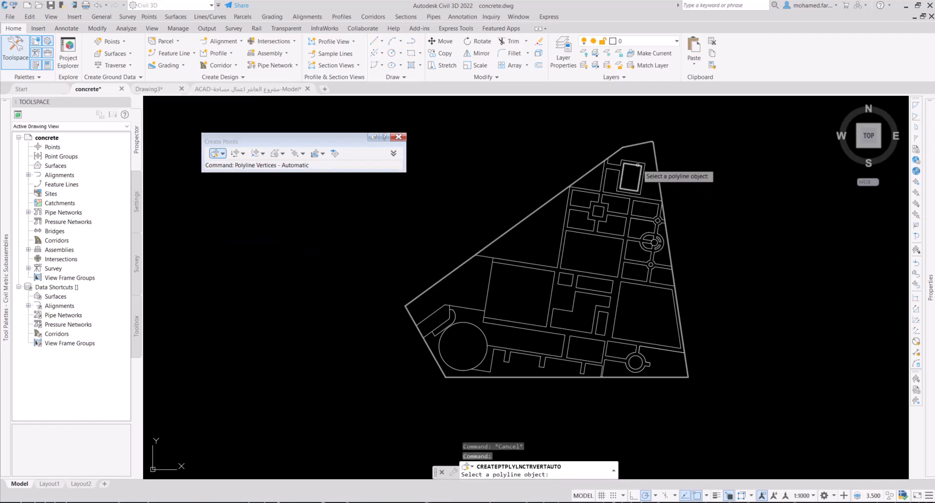
double_click(718, 118)
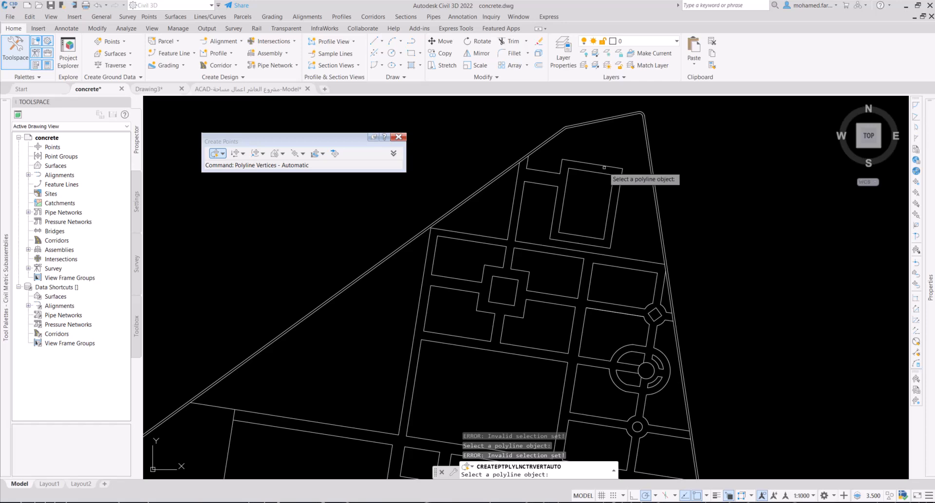
left_click(606, 167)
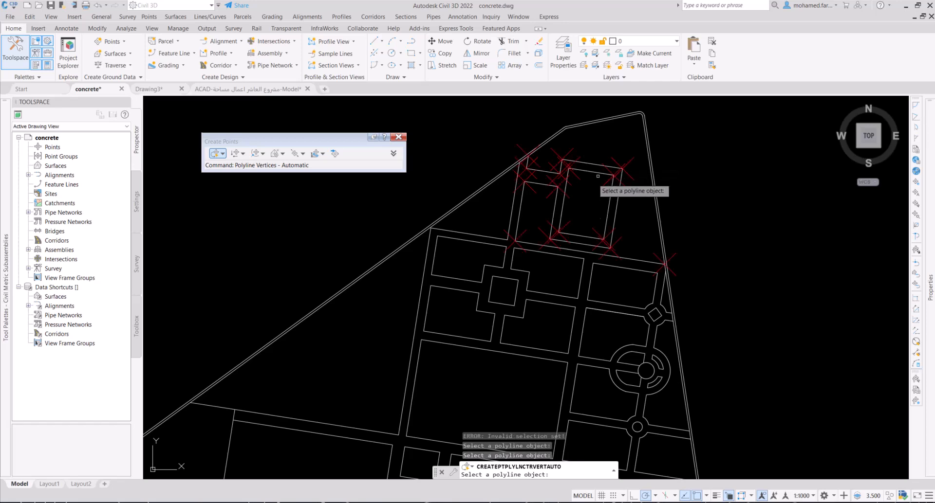
left_click(453, 235)
left_click(519, 273)
left_click(521, 270)
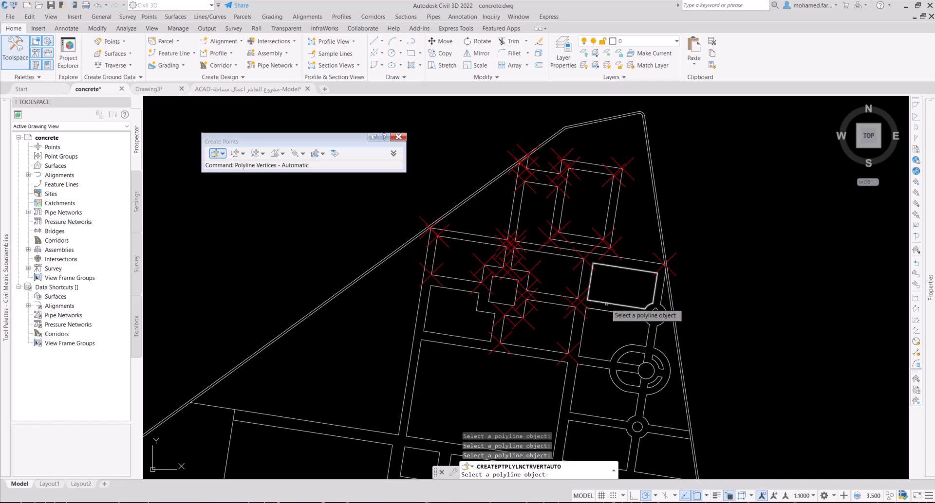
- Add vertex points to the block east of the small square plaza and the outline on the plaza's southwest side
scroll(579, 282, "down", 2)
scroll(736, 148, "down", 5)
left_click(750, 140)
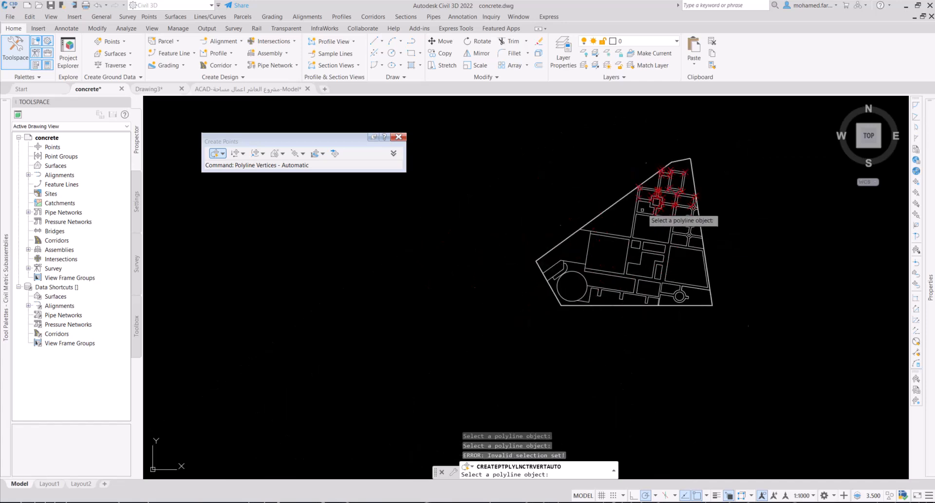
scroll(641, 210, "up", 5)
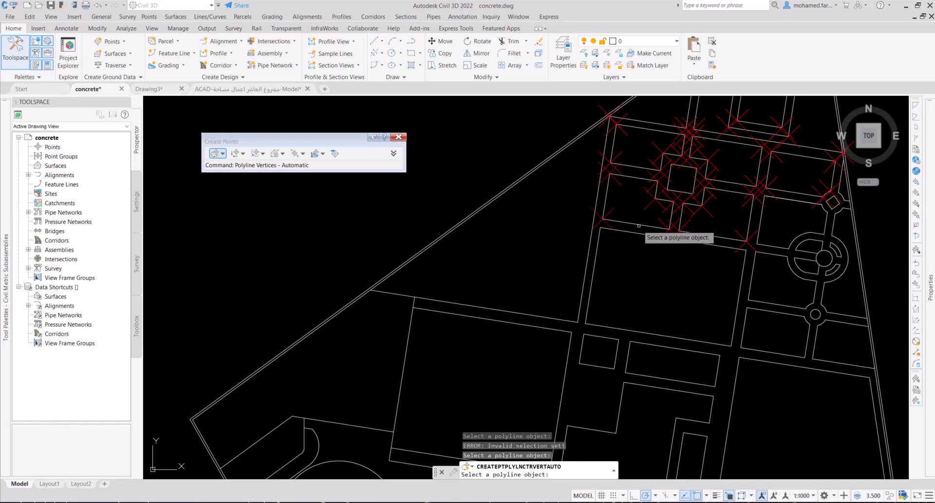
- Add vertex points to the blocks around the round plaza, the large block west of it and the stepped block to the south
scroll(638, 226, "down", 4)
scroll(624, 165, "up", 2)
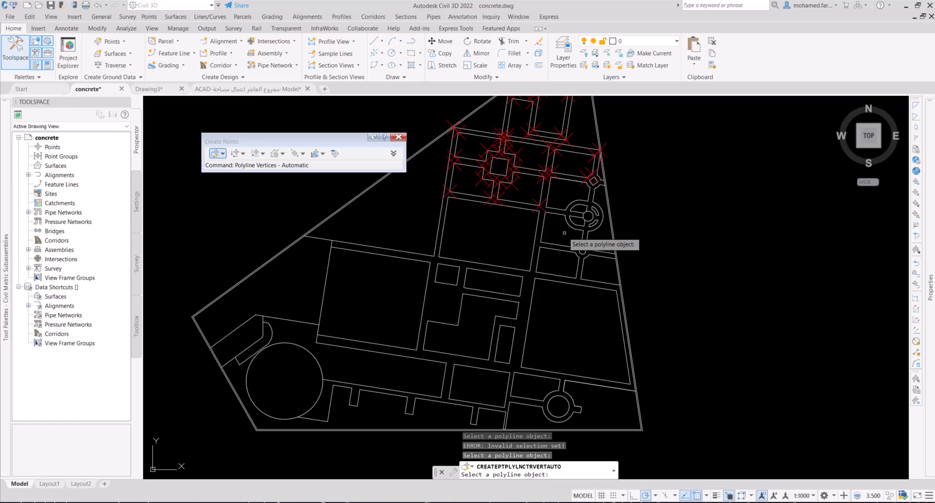
scroll(564, 233, "up", 2)
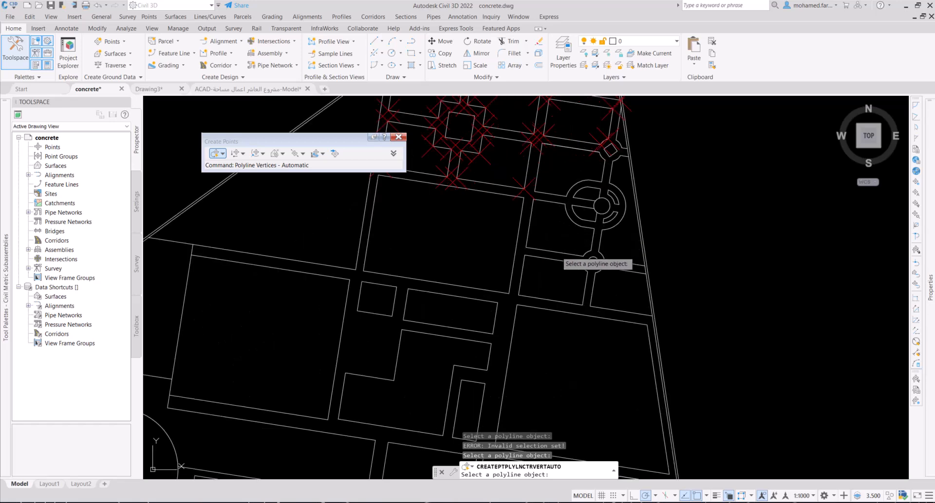
left_click(558, 252)
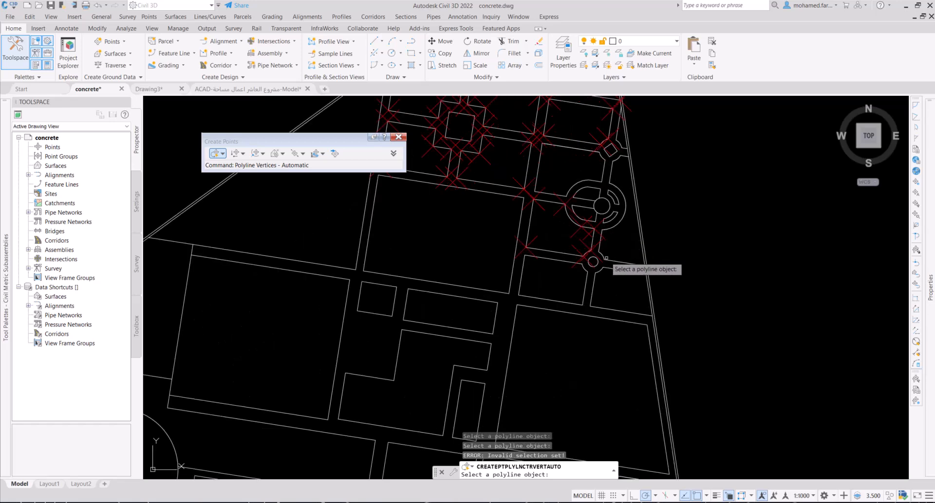
left_click(420, 185)
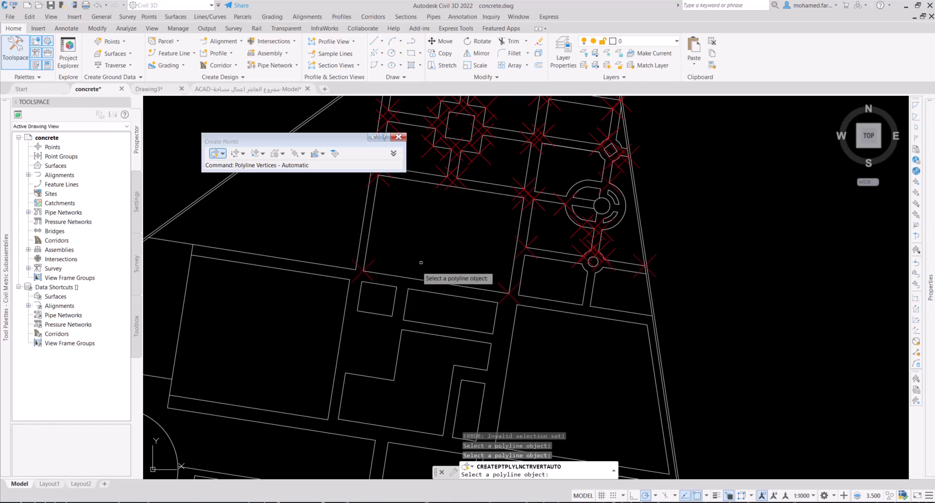
left_click(441, 333)
key("Escape")
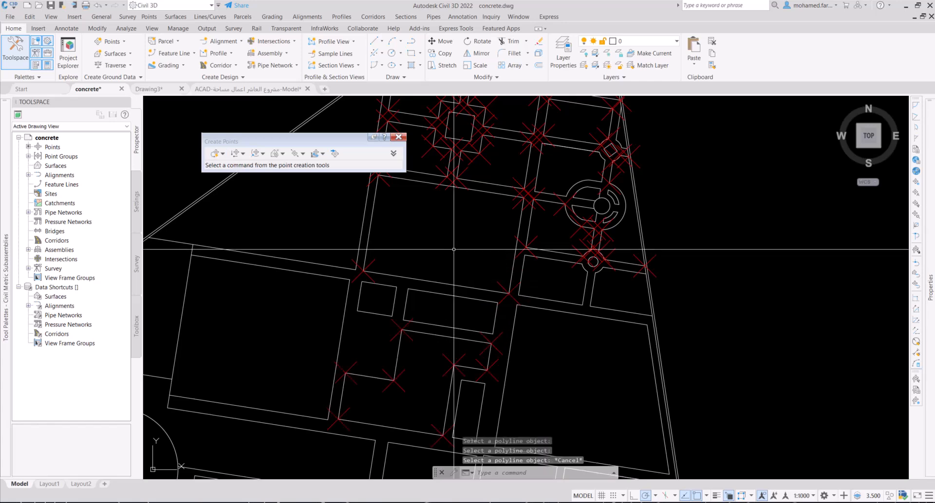
scroll(454, 250, "down", 4)
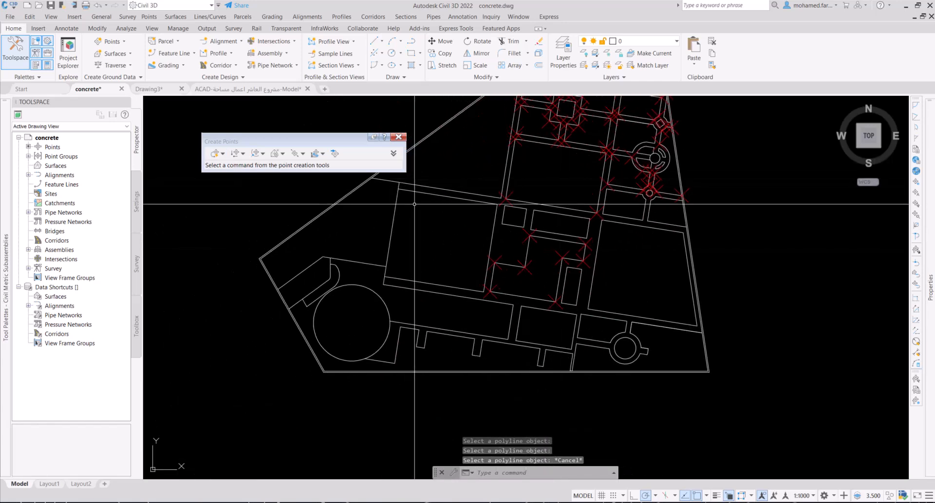
scroll(434, 190, "down", 2)
left_click(447, 181)
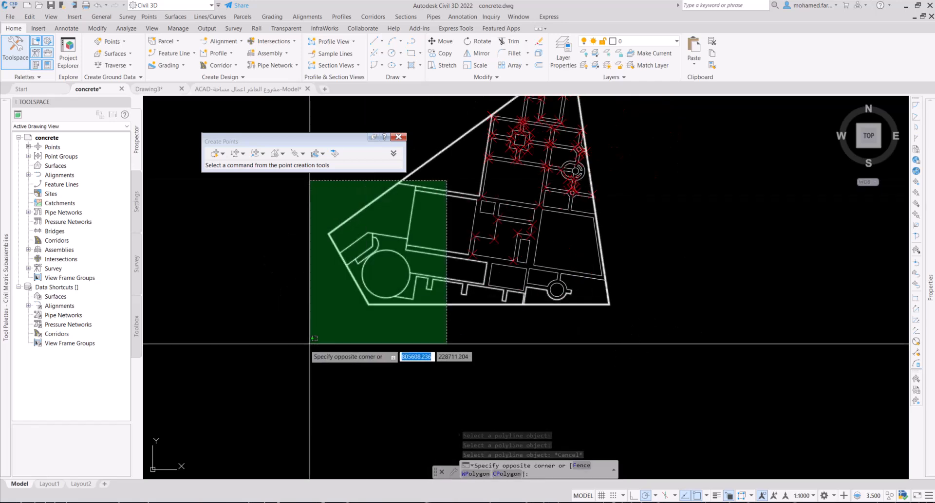
left_click(309, 344)
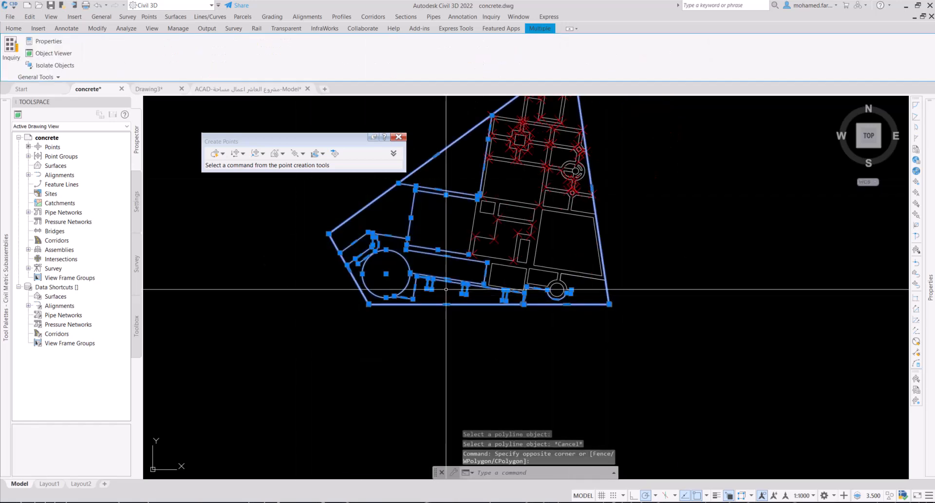
key("Escape")
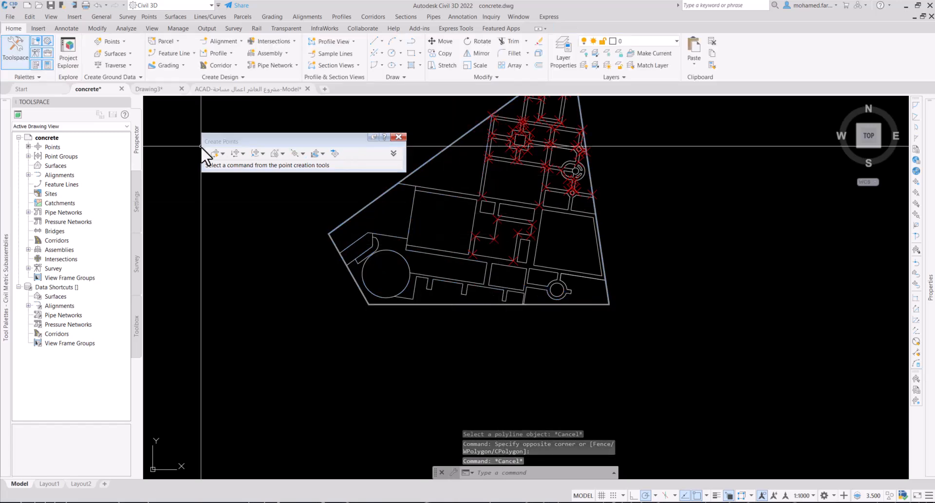
- Restart Polyline Vertices - Automatic and create points on the western walkway outlines and the large eastern block
key("Return")
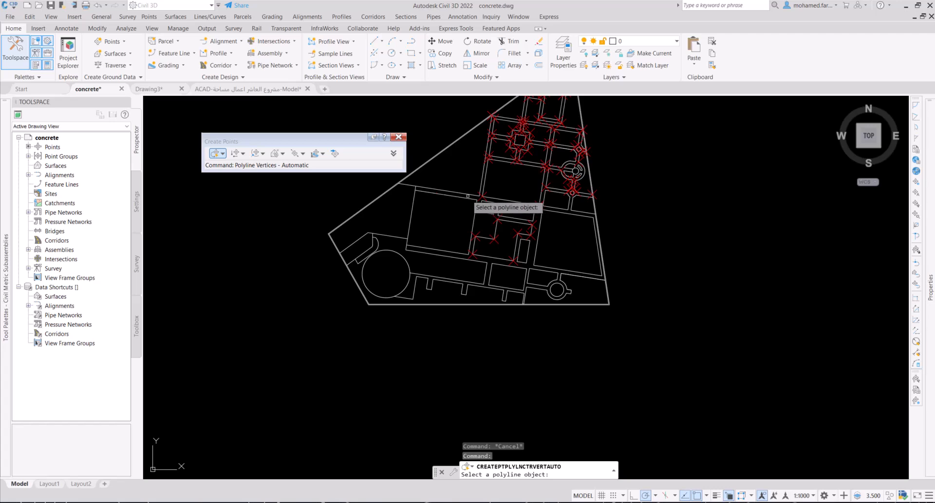
left_click(468, 196)
left_click(469, 196)
scroll(469, 195, "up", 5)
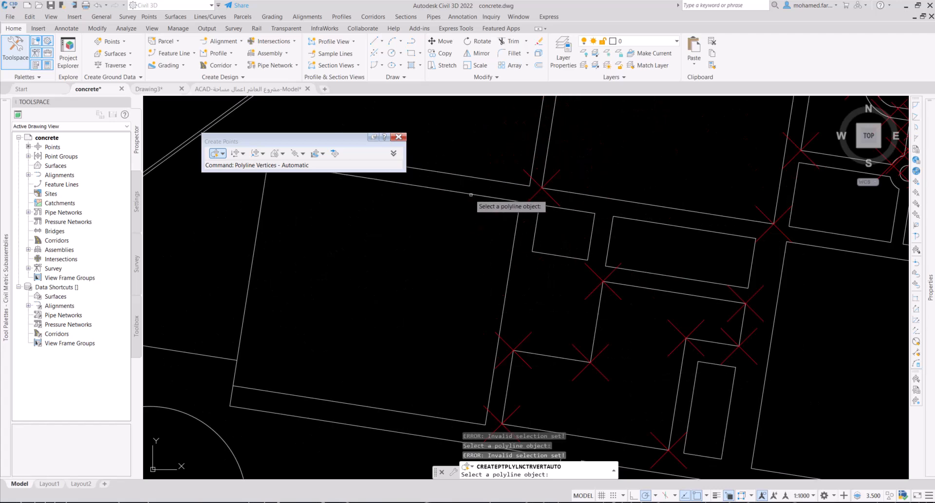
scroll(471, 195, "down", 3)
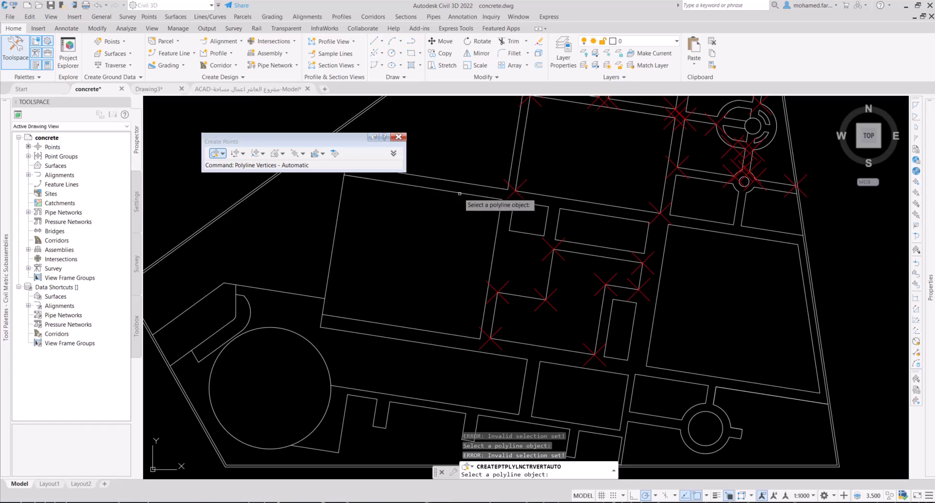
left_click(745, 235)
scroll(525, 194, "down", 2)
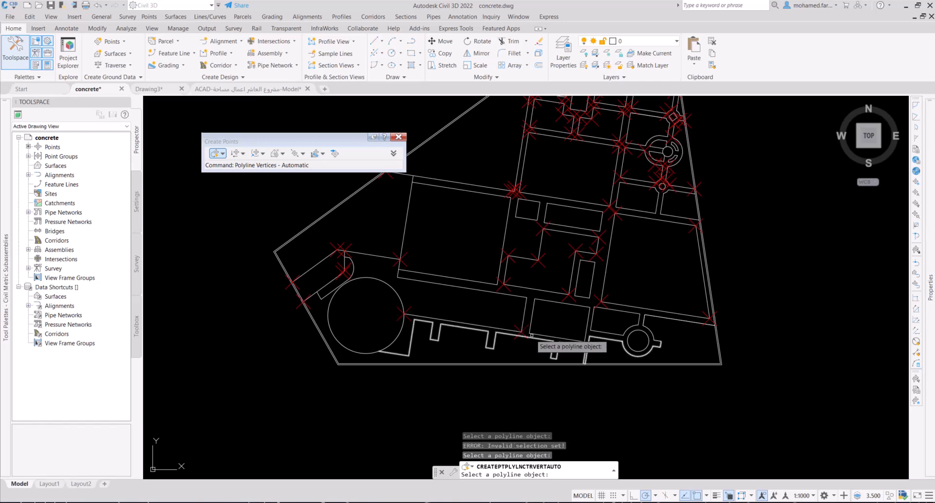
- Add vertex points to the remaining southern outlines, including the notched walkway edge and the ring plaza, and end the command
scroll(516, 336, "up", 3)
left_click(573, 327)
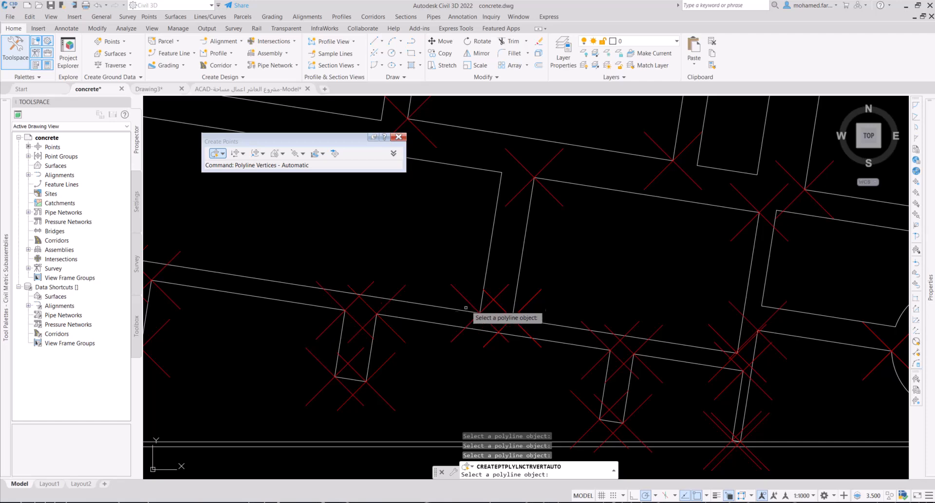
scroll(487, 257, "down", 3)
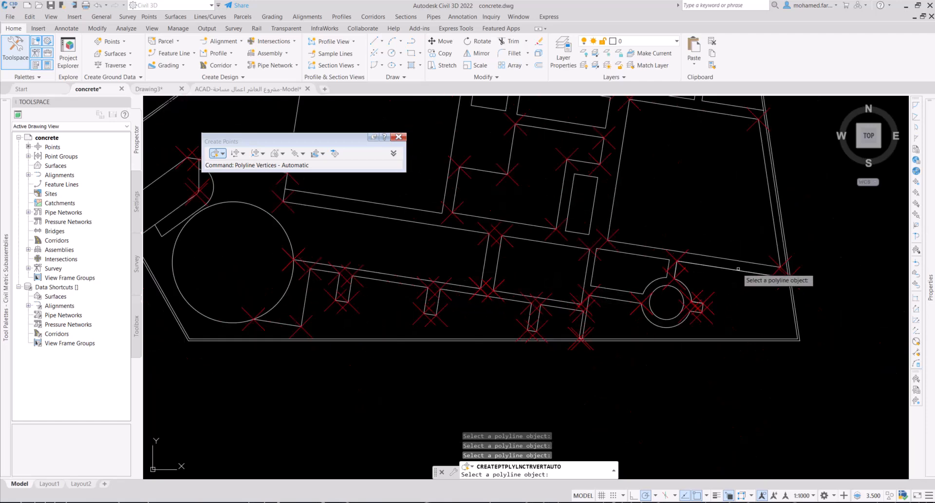
key("Escape")
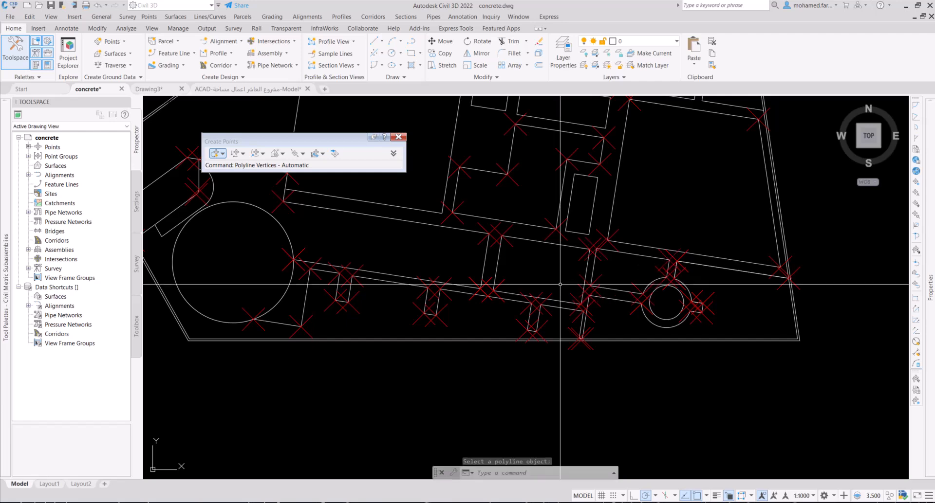
- Try to create points on the large circle in the southwest with Polyline Vertices - Automatic
scroll(487, 281, "down", 2)
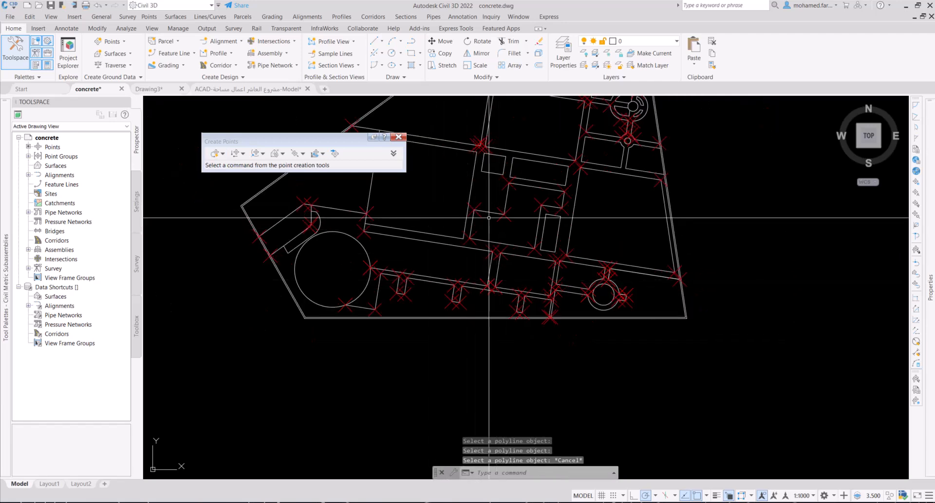
middle_click_drag(316, 261, 490, 290)
scroll(502, 341, "up", 4)
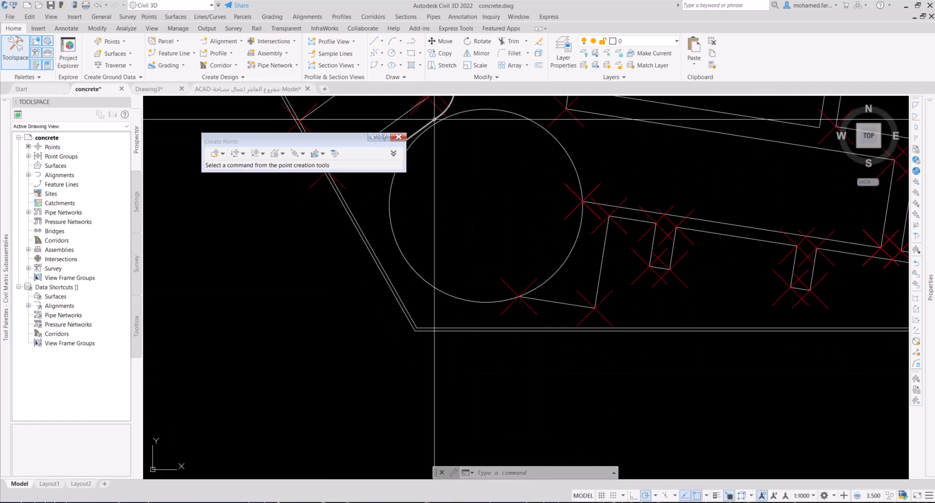
middle_click_drag(474, 293, 445, 364)
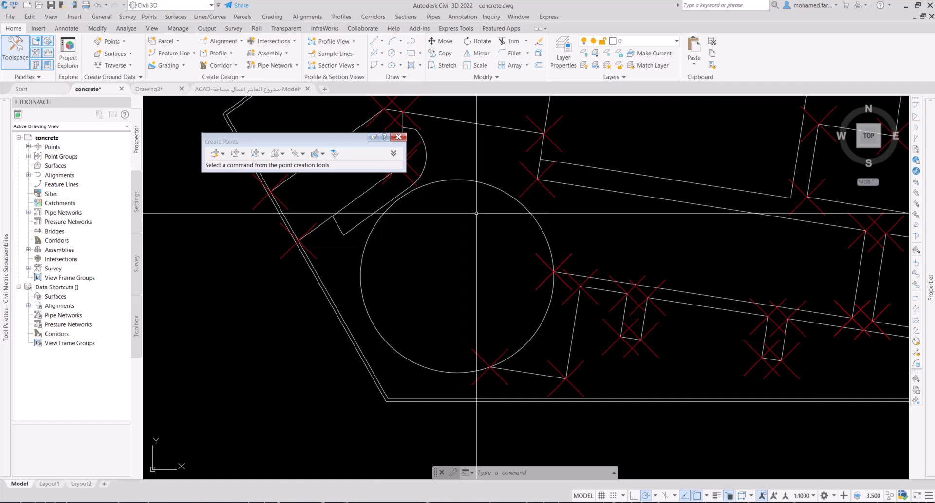
left_click(492, 177)
left_click(479, 189)
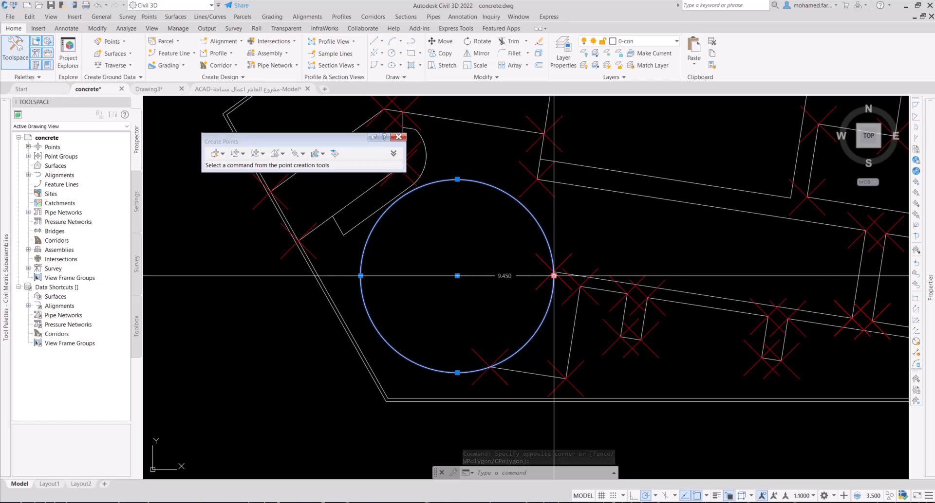
left_click(215, 153)
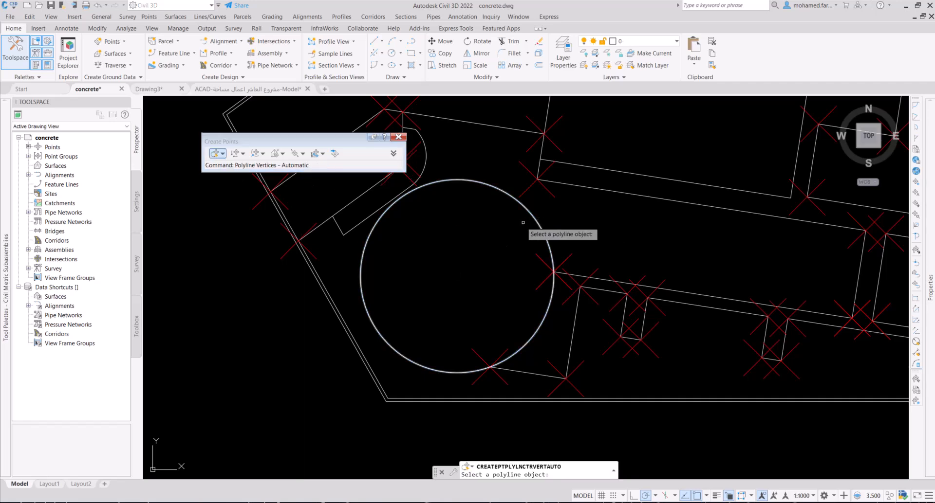
key("Escape")
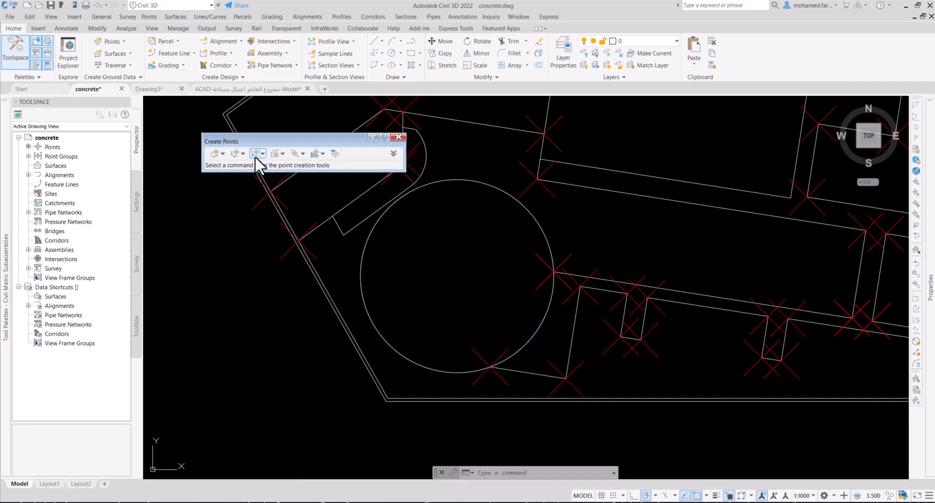
- Try to create points along the large southwestern circle with Measure Object
left_click(224, 154)
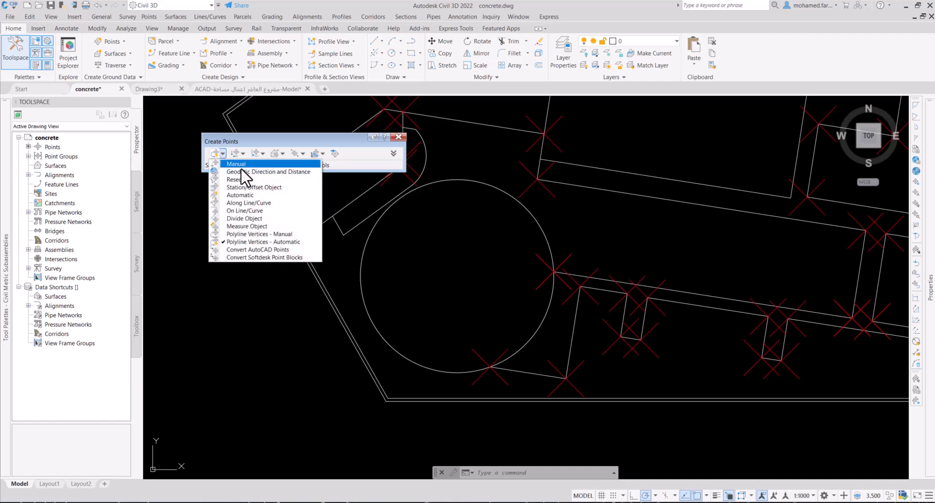
left_click(249, 227)
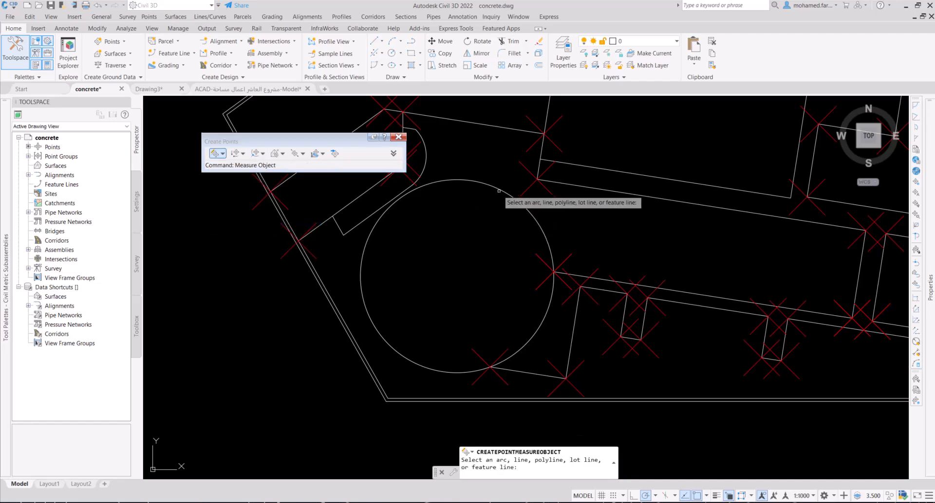
key("Escape")
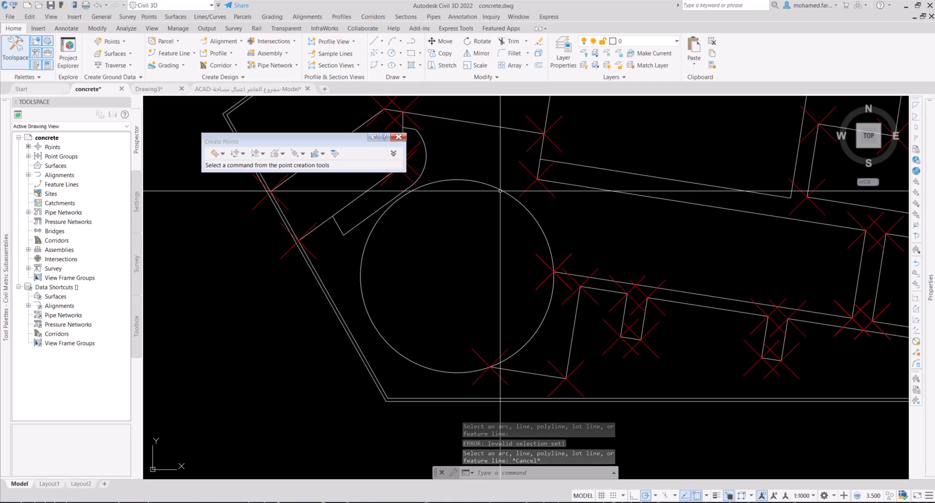
- Copy the large southwestern circle and paste it into Drawing3 at its original coordinates
left_click(500, 191)
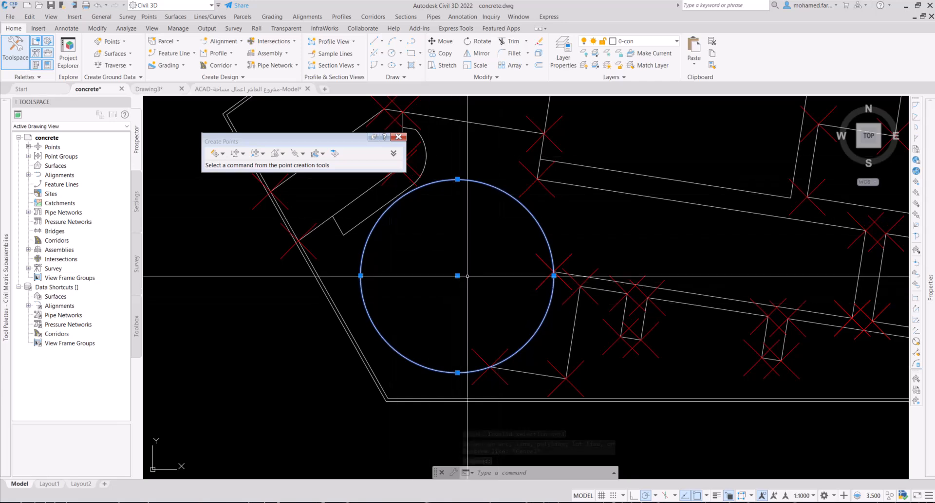
key("ctrl+c")
left_click(147, 85)
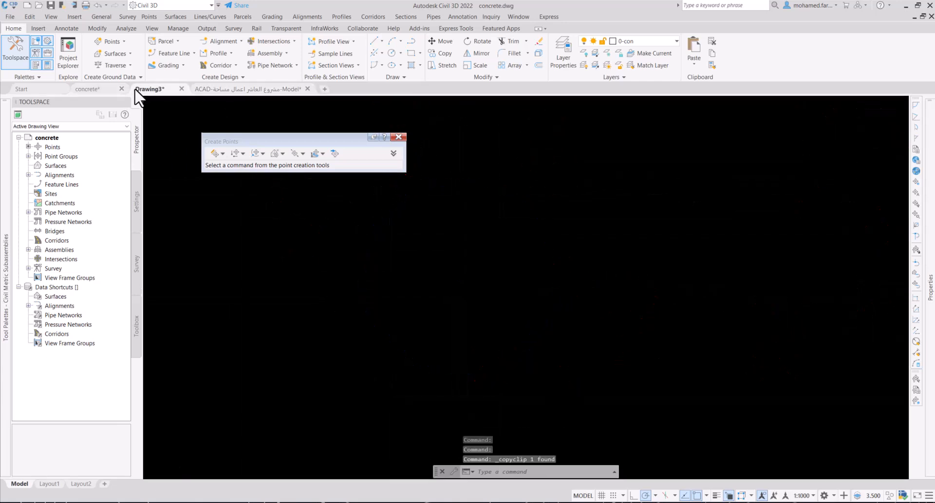
right_click(406, 234)
mouse_move(447, 277)
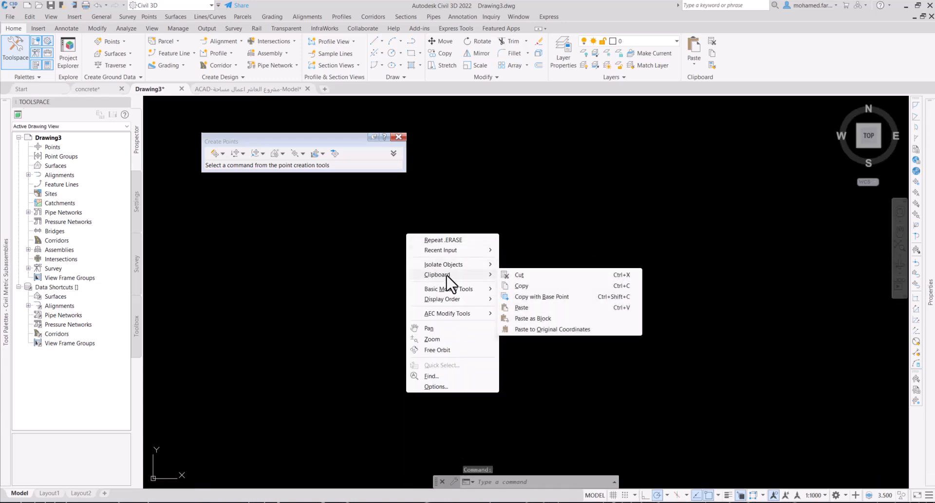
left_click(550, 330)
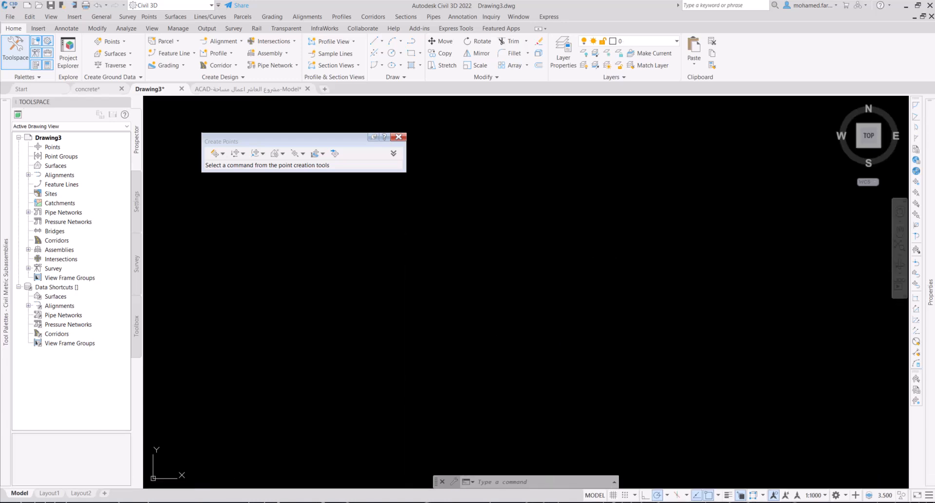
middle_click(605, 257)
middle_click(605, 257)
scroll(597, 239, "down", 2)
- Draw two radius lines in the circle, from the north quadrant to the centre and on to the west quadrant
left_click(657, 173)
left_click(602, 199)
type("l")
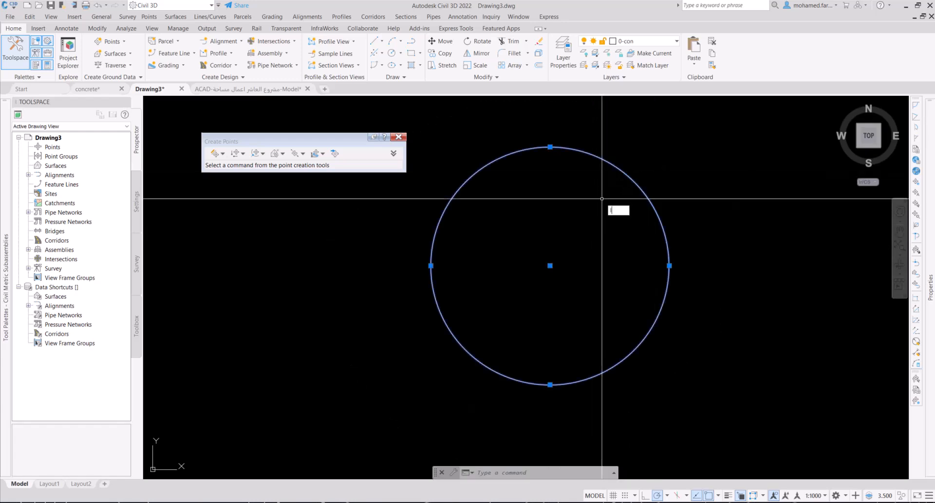
key("Return")
left_click(550, 148)
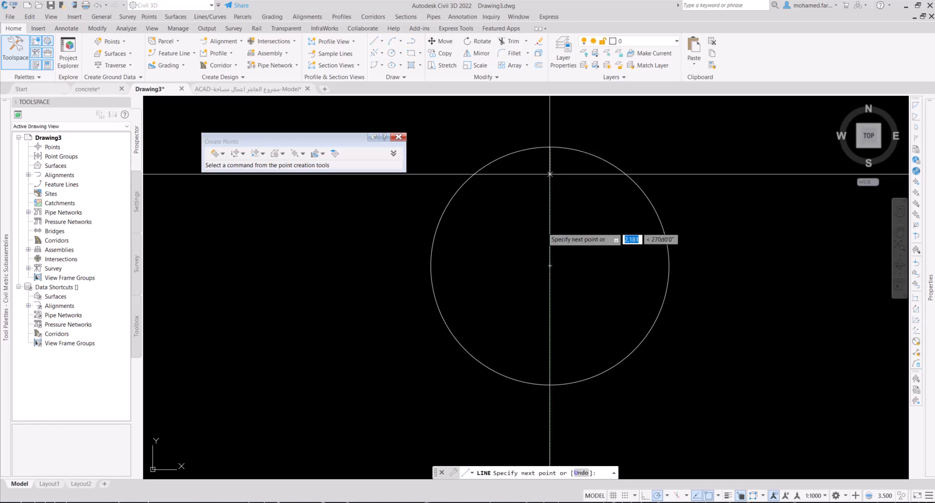
left_click(550, 265)
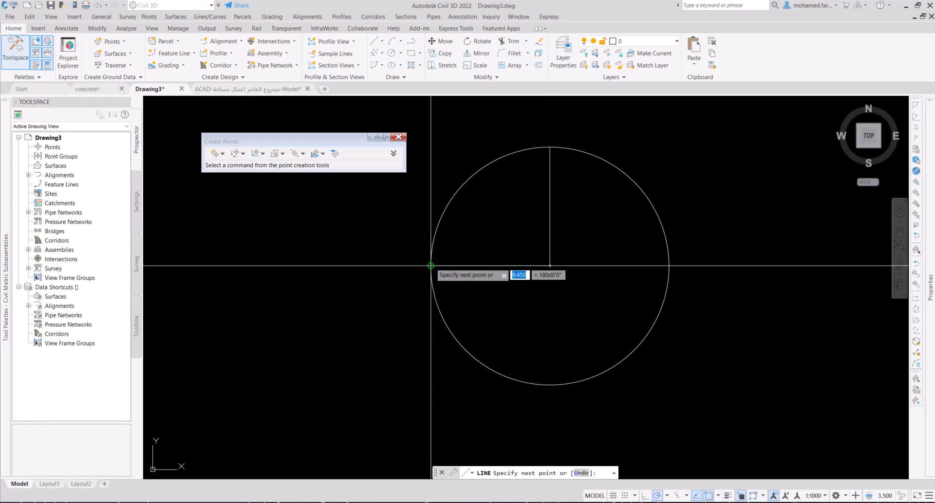
left_click(431, 265)
key("Return")
- Trim the circle against the two radius lines, keeping only the northwest quarter arc
type("tr")
key("Return")
left_click(695, 231)
key("Return")
key("Escape")
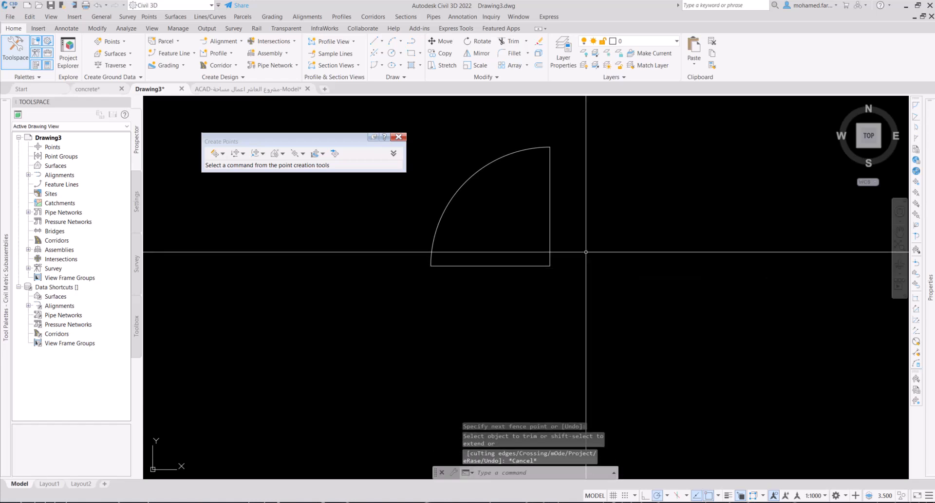
type("P")
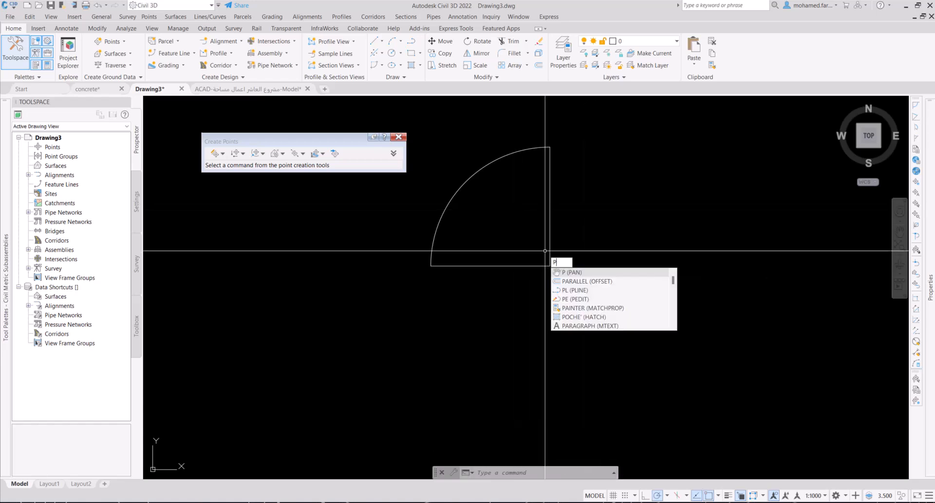
type("e")
key("Return")
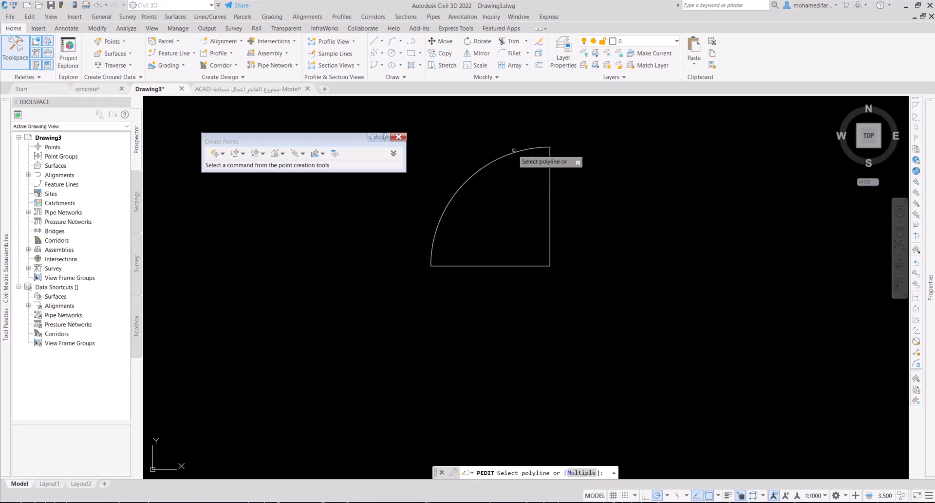
left_click(513, 149)
key("Escape")
mouse_move(929, 195)
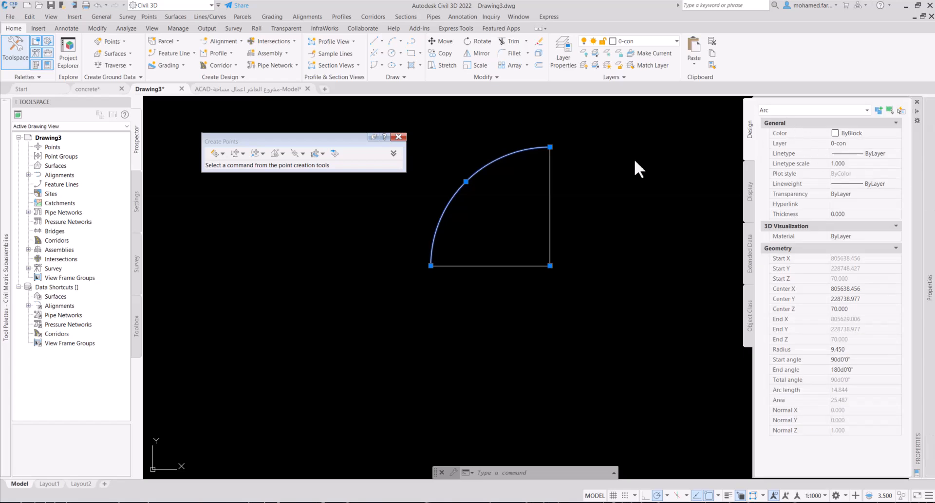
key("Escape")
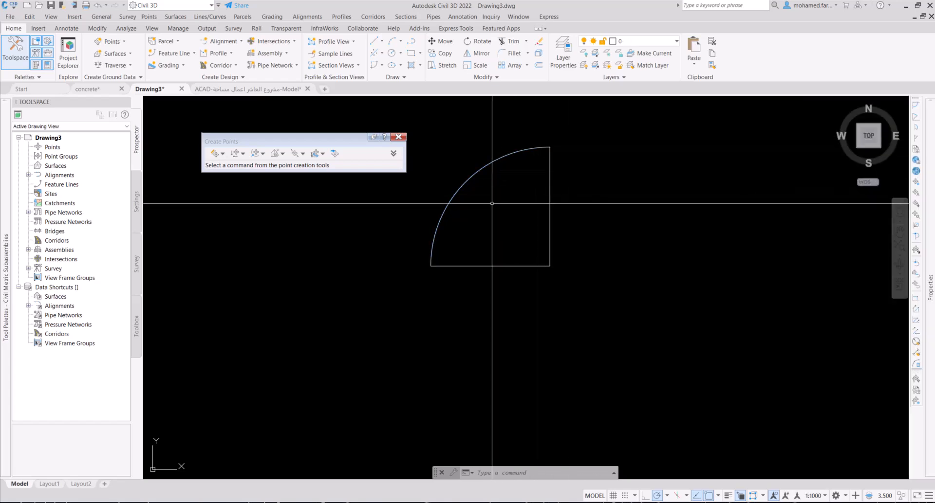
- Convert the quarter arc to a polyline with PEDIT
type("pe")
key("Return")
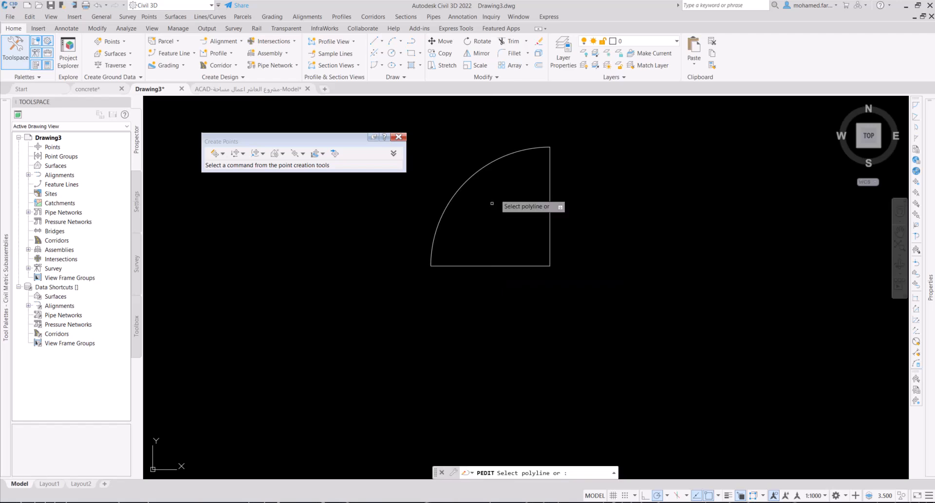
left_click(533, 148)
key("Return")
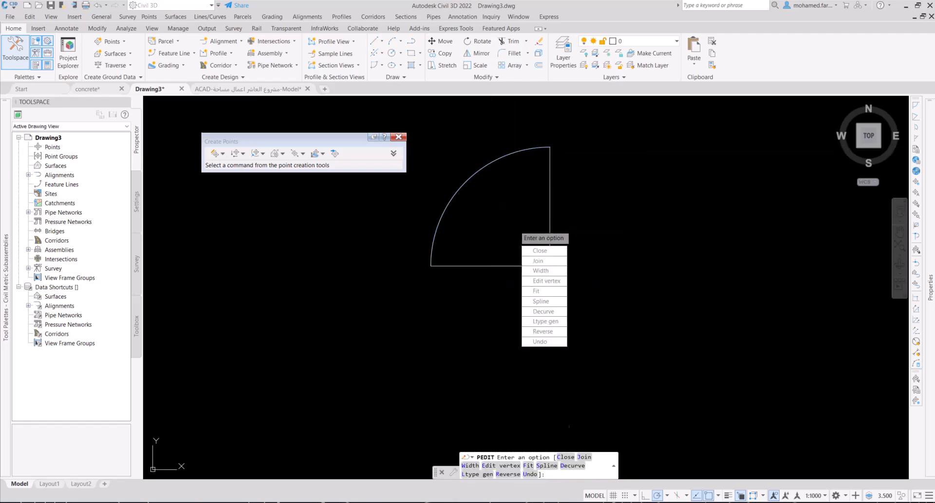
key("Escape")
- Check the quarter arc's object type in its properties and mirror it about the vertical radius line, keeping the source
left_click(547, 113)
left_click(522, 162)
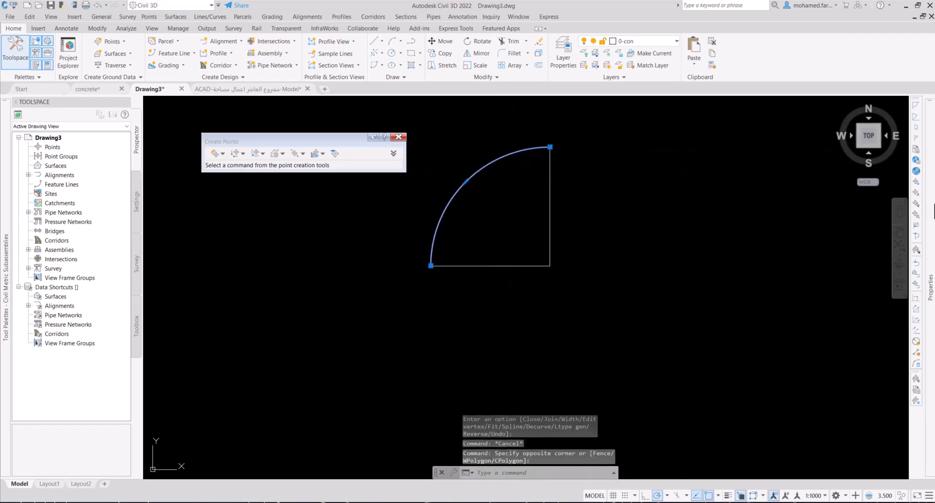
mouse_move(934, 210)
mouse_move(933, 141)
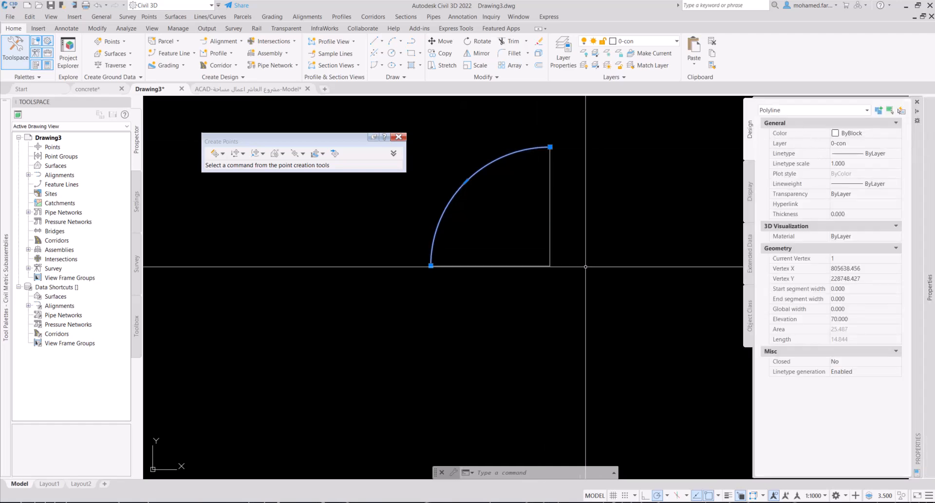
type("mi")
key("Return")
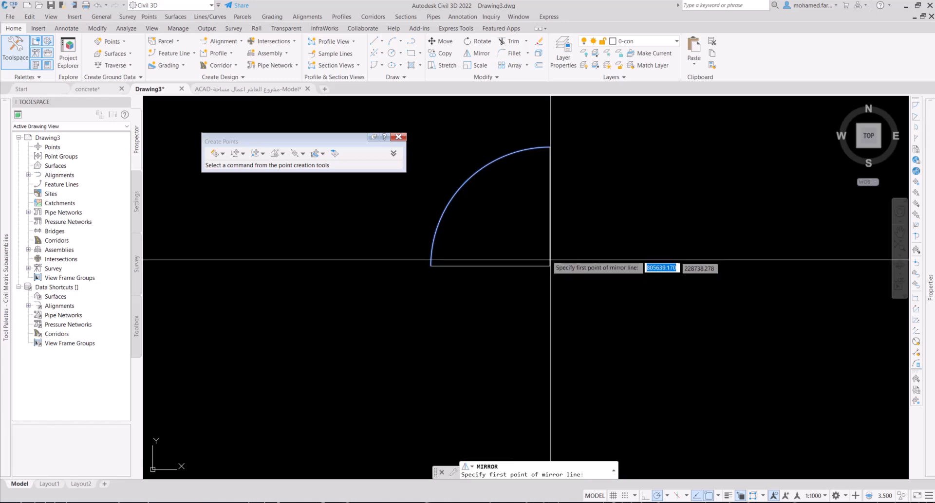
left_click(549, 266)
left_click(550, 228)
left_click(557, 325)
- Mirror both upper arcs about a horizontal line through the centre to complete the circle, keeping the source arcs
left_click(668, 194)
left_click(623, 235)
left_click(492, 137)
left_click(471, 183)
type("mi")
key("Return")
left_click(550, 267)
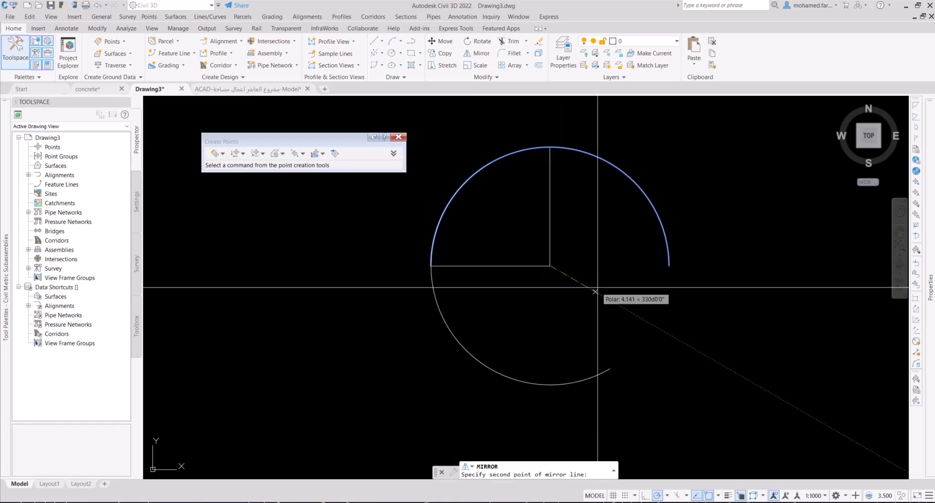
left_click(607, 291)
left_click(609, 299)
- Delete the two radius lines and join the four quarter arcs into one closed polyline
left_click(580, 234)
left_click(517, 284)
key("Delete")
left_click(713, 157)
left_click(436, 342)
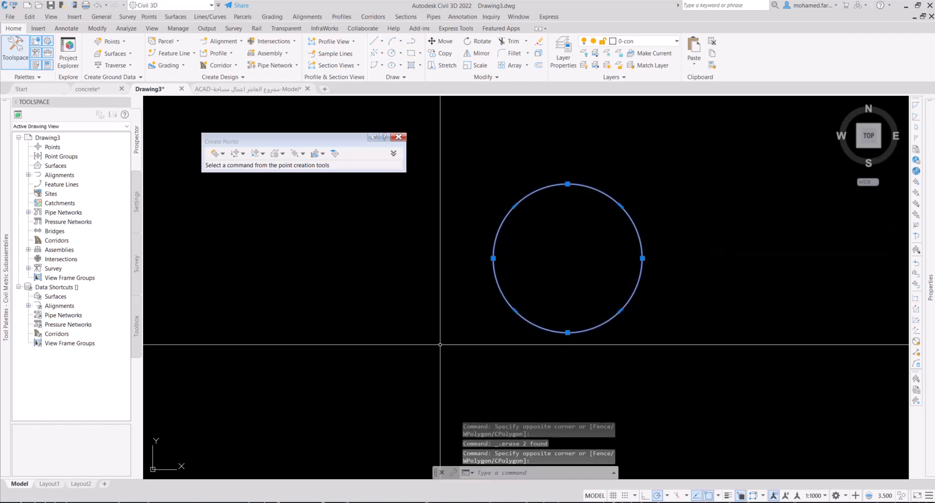
type("j")
key("Return")
- Set the joined circular polyline's colour to Yellow
left_click(535, 303)
left_click(502, 322)
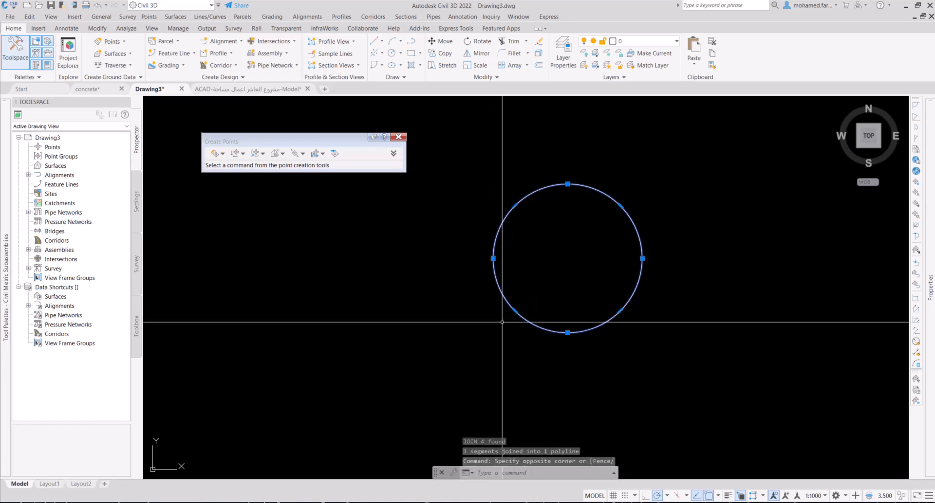
key("ctrl+1")
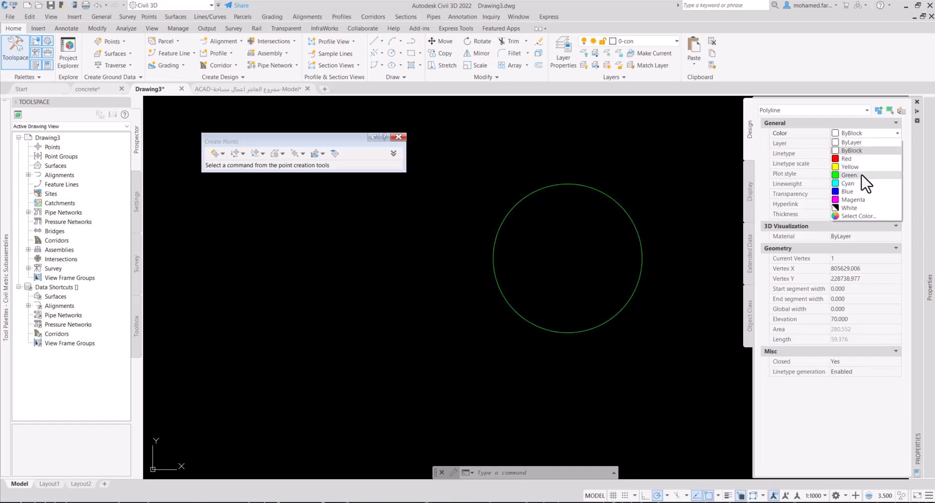
left_click(849, 166)
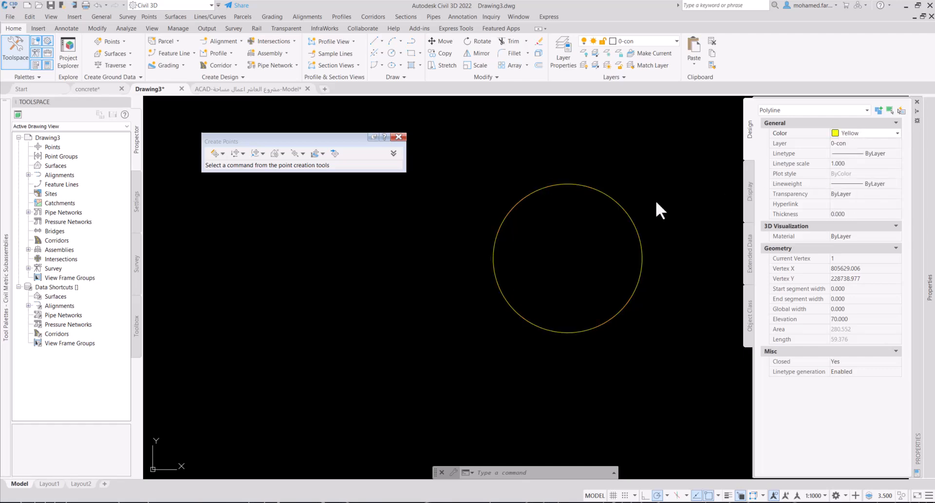
- Replace the original circle in the concrete drawing with the yellow polyline from Drawing3, pasted at its original coordinates
left_click(91, 90)
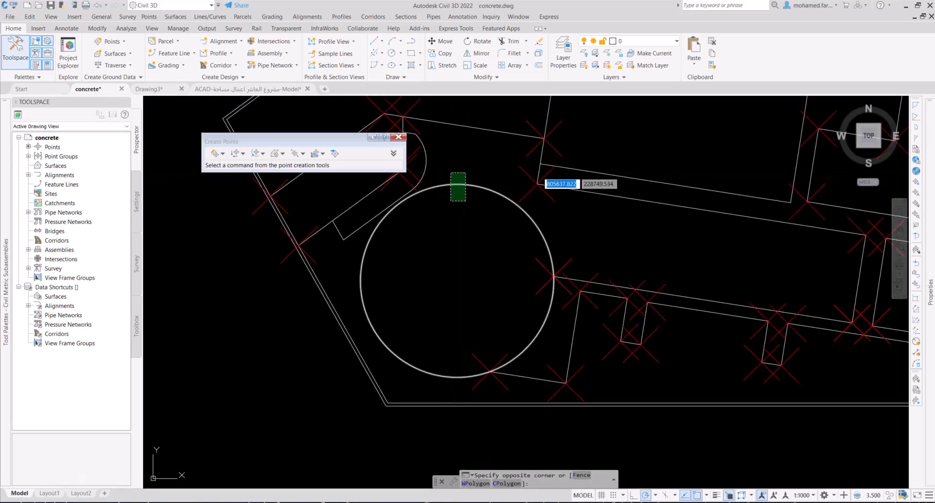
left_click(455, 185)
left_click(451, 197)
key("Delete")
right_click(460, 236)
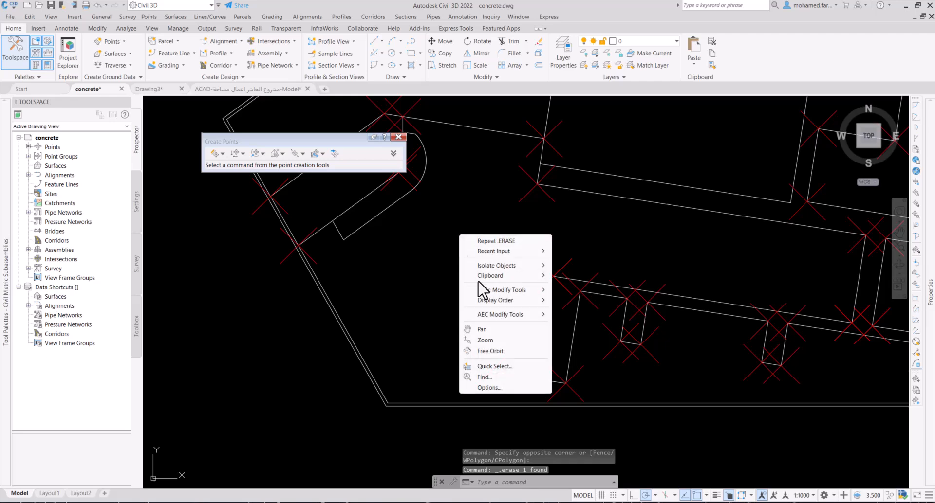
mouse_move(496, 281)
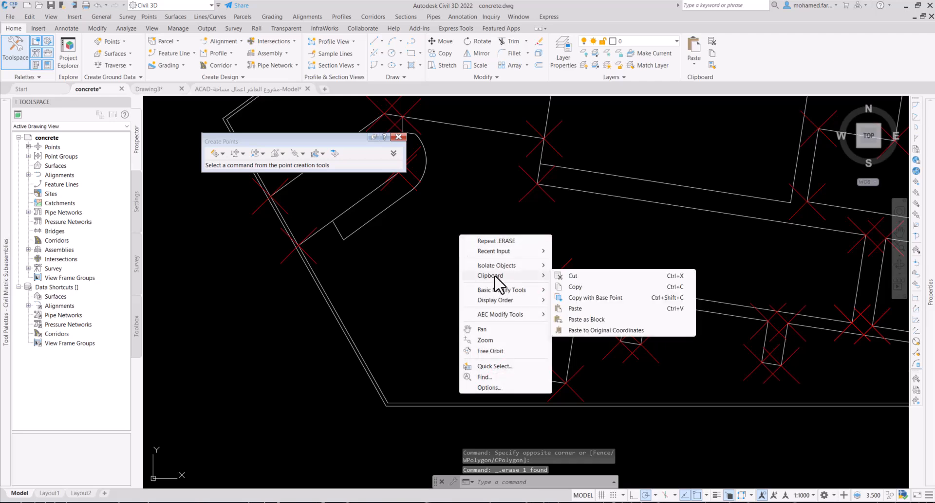
left_click(597, 329)
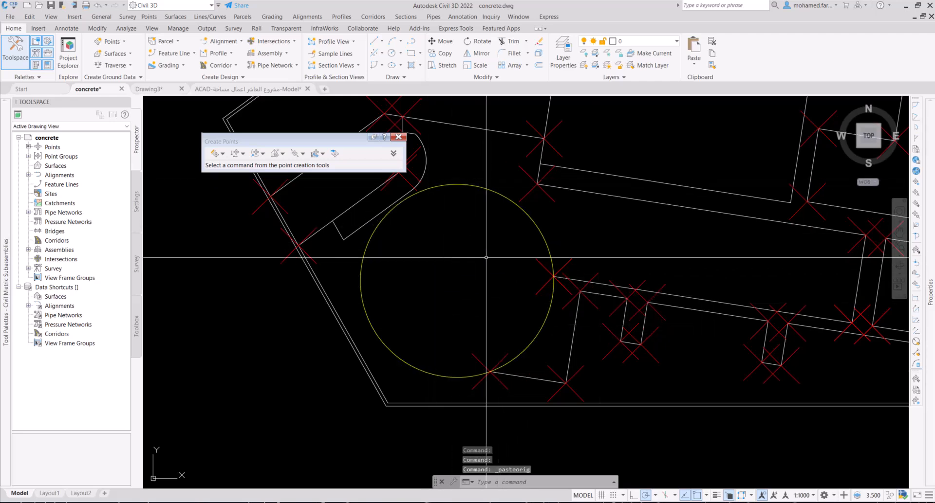
left_click(526, 214)
key("Escape")
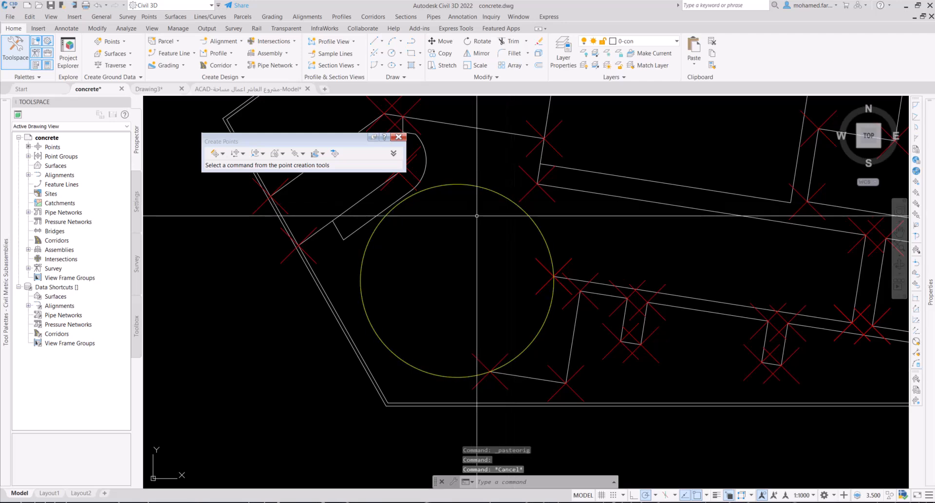
- Create points along the yellow circular polyline with Measure Object, using its north vertex for both stations, zero offset and an interval of 1
left_click(222, 154)
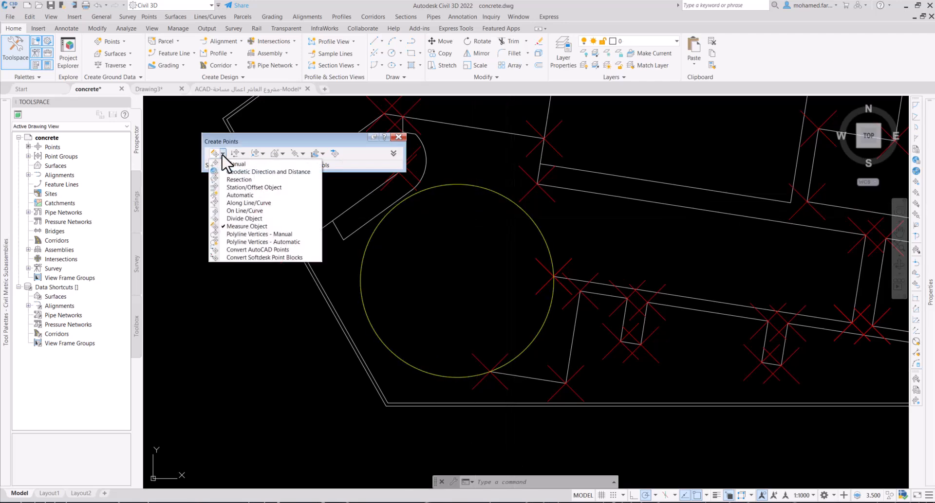
left_click(235, 226)
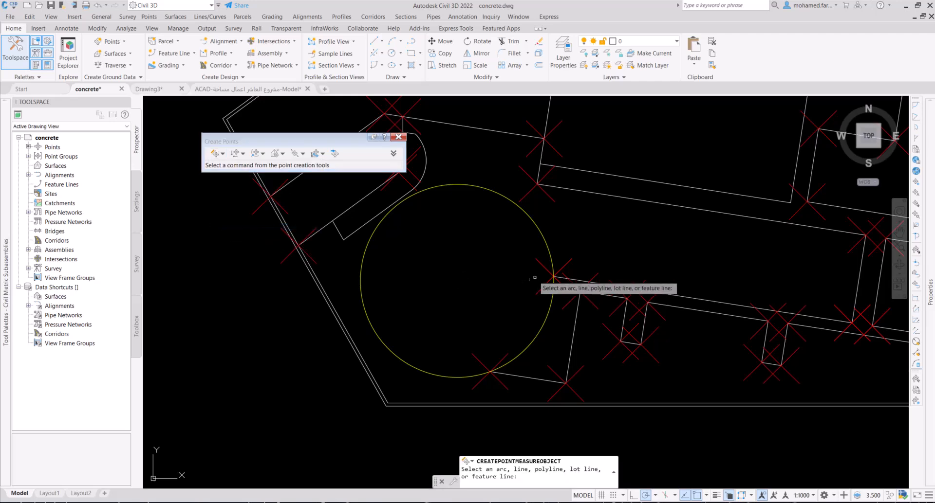
left_click(484, 189)
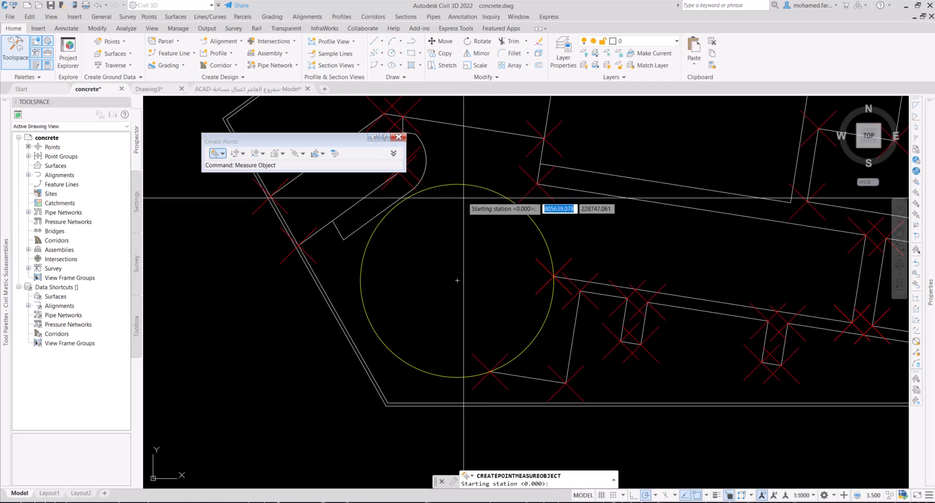
left_click(457, 184)
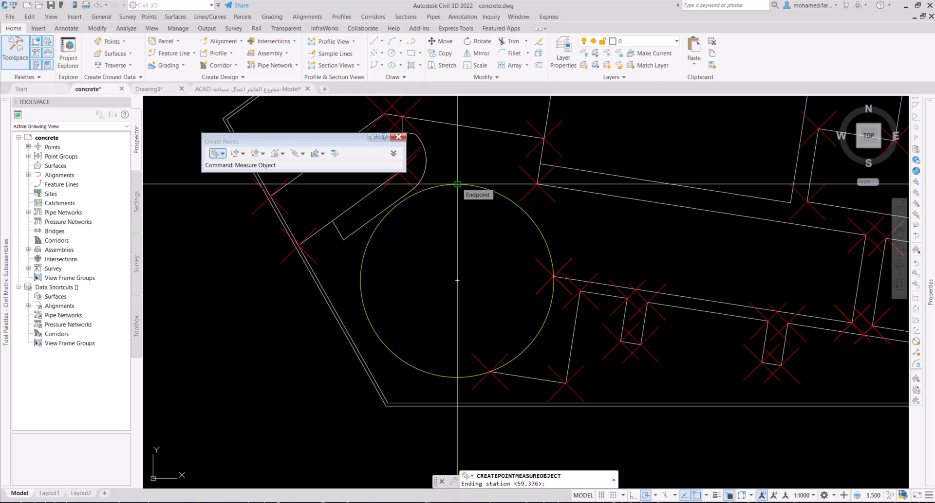
left_click(458, 184)
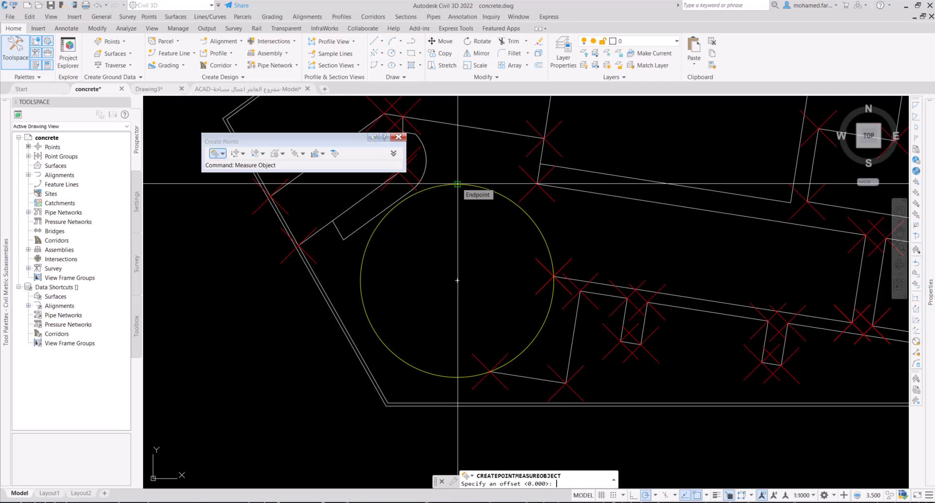
key("Return")
type("1")
key("Return")
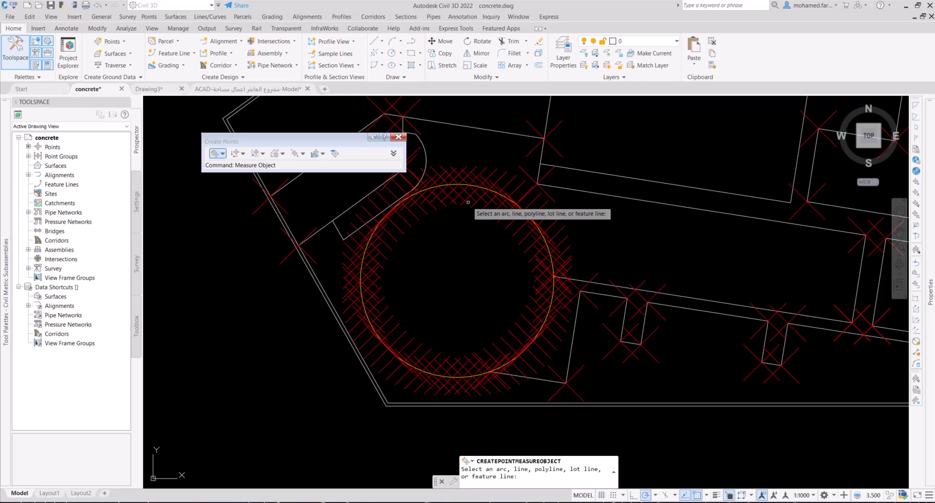
key("Escape")
scroll(475, 344, "down", 2)
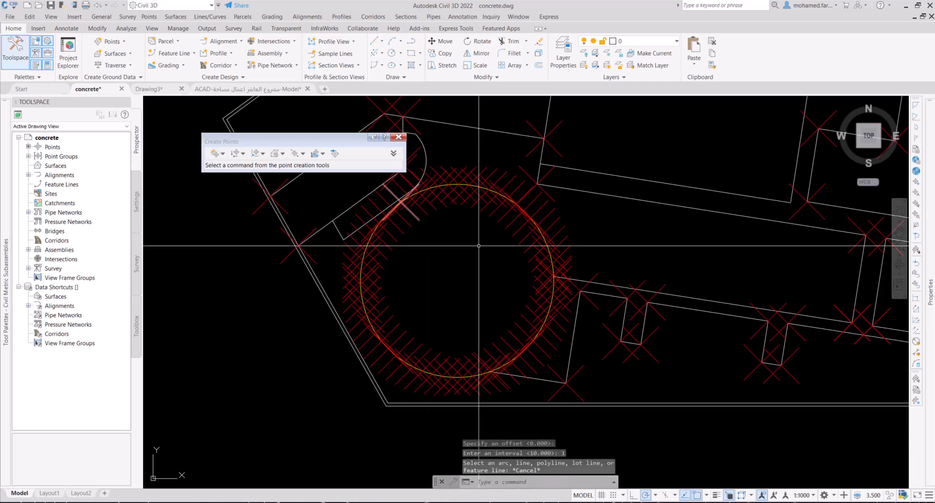
mouse_move(516, 341)
middle_mouse_down()
mouse_move(570, 307)
mouse_move(432, 456)
middle_mouse_up()
scroll(472, 341, "down", 2)
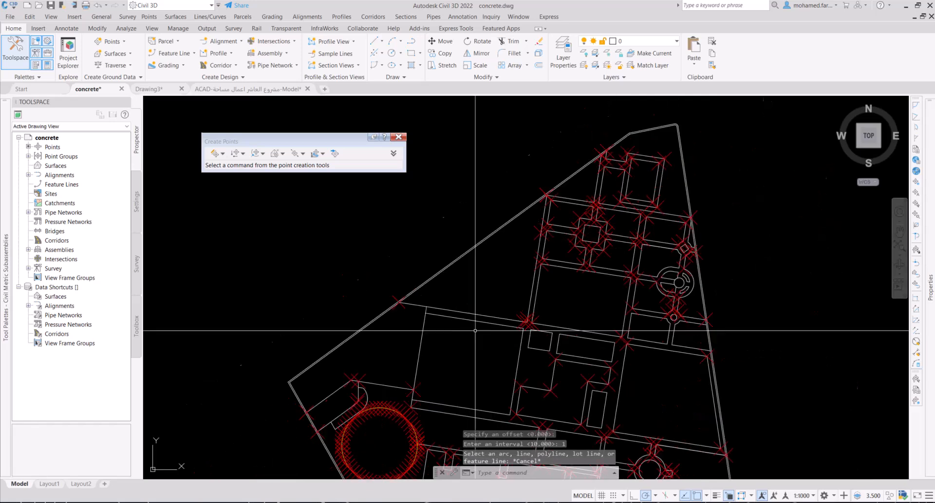
left_click(223, 154)
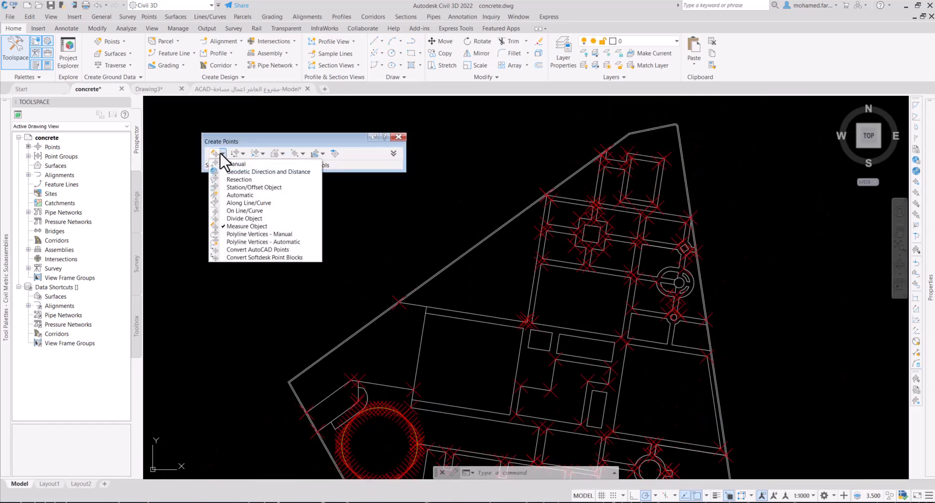
left_click(456, 330)
left_click(466, 315)
left_click(461, 328)
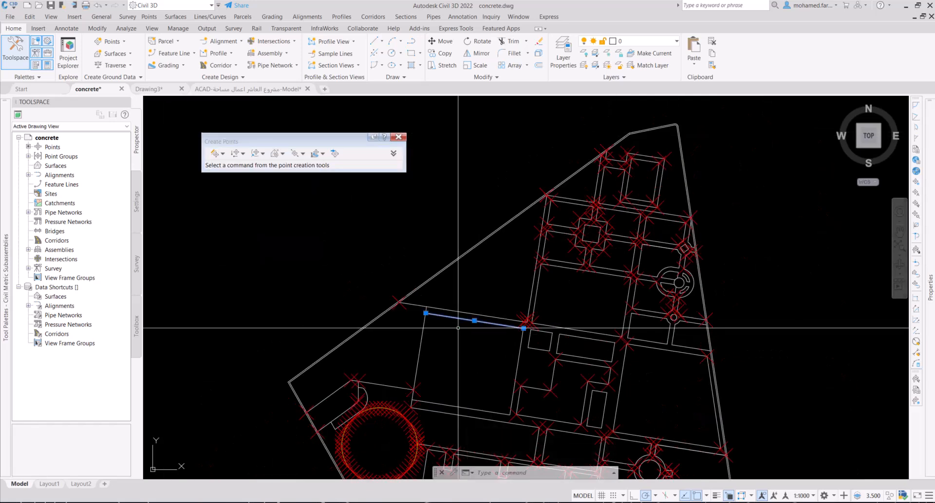
scroll(452, 337, "up", 4)
middle_click_drag(452, 338, 480, 178)
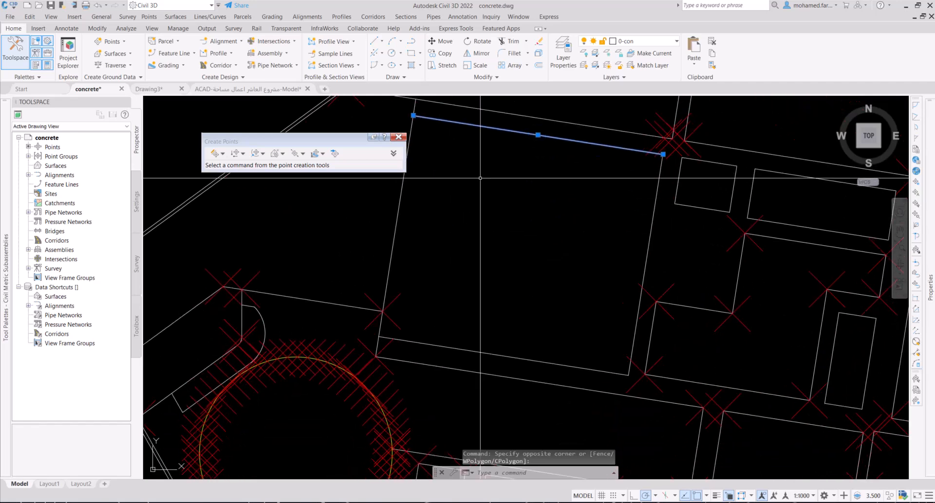
left_click(521, 359)
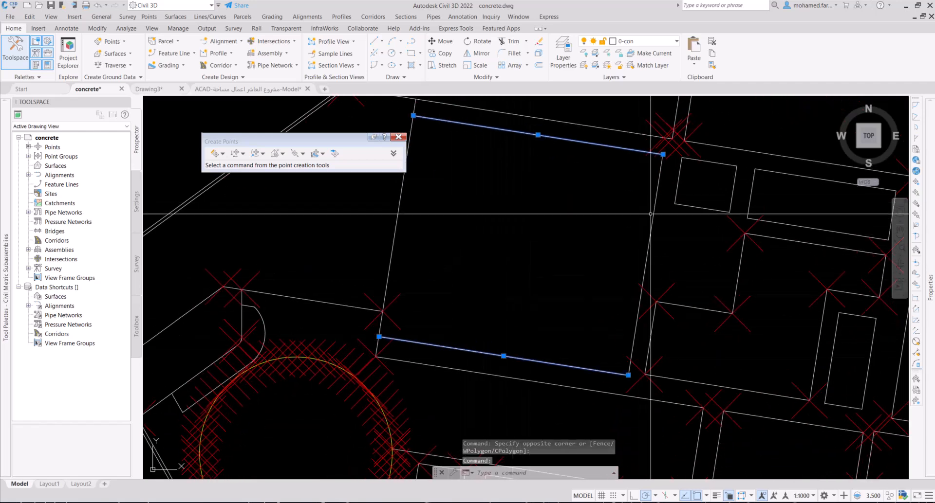
left_click(649, 244)
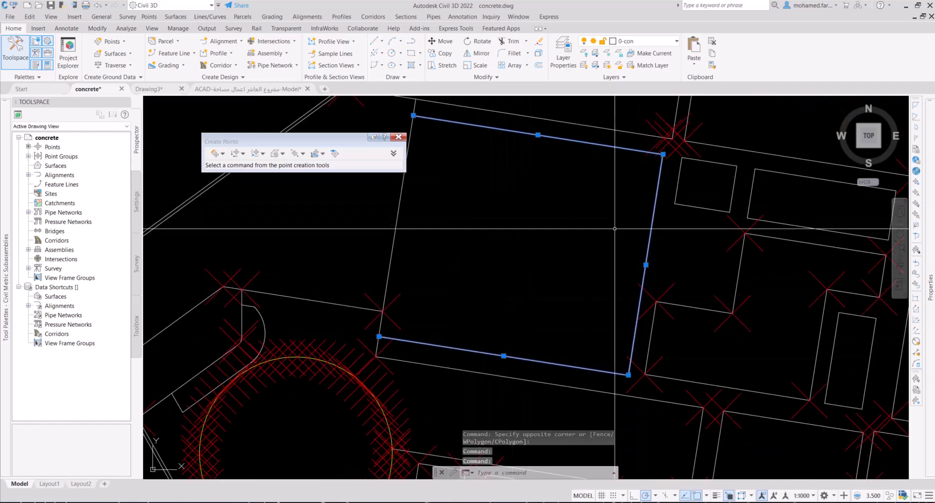
- Create points automatically at the corners of the large four-sided plot northeast of the yellow circle from its four inner boundary lines
left_click(219, 154)
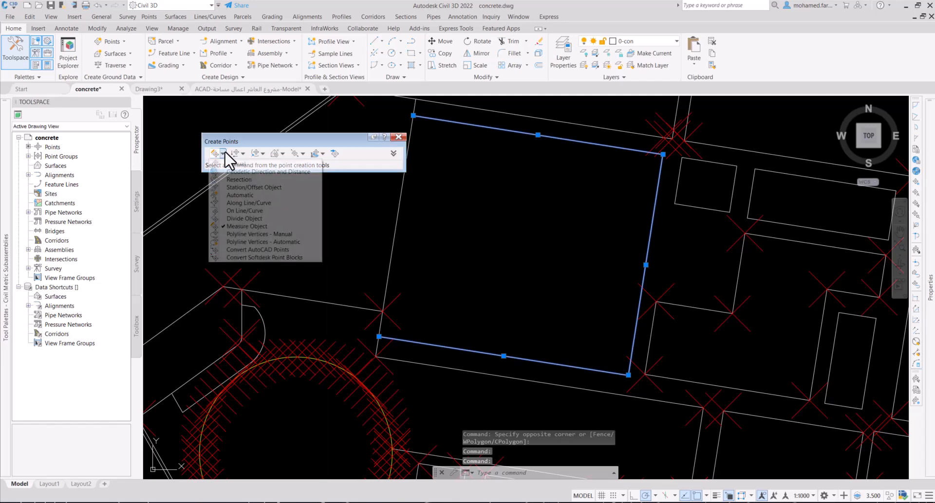
left_click(245, 197)
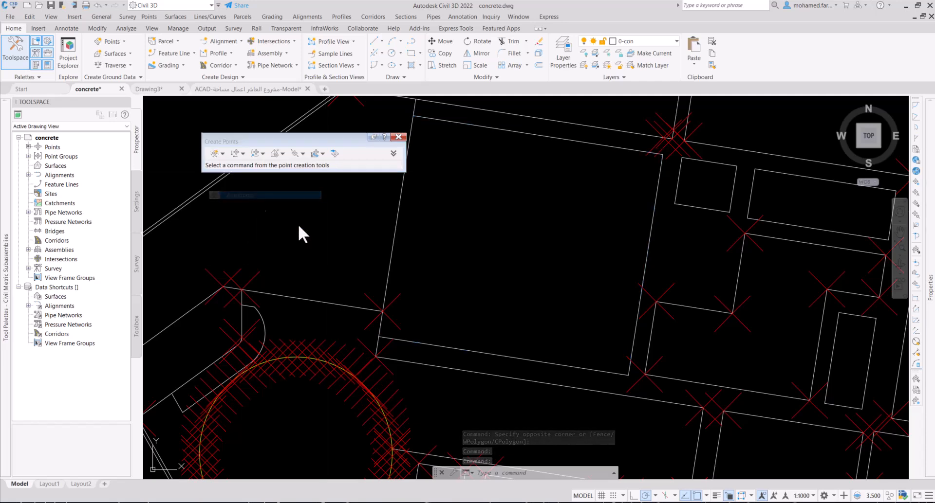
left_click(506, 356)
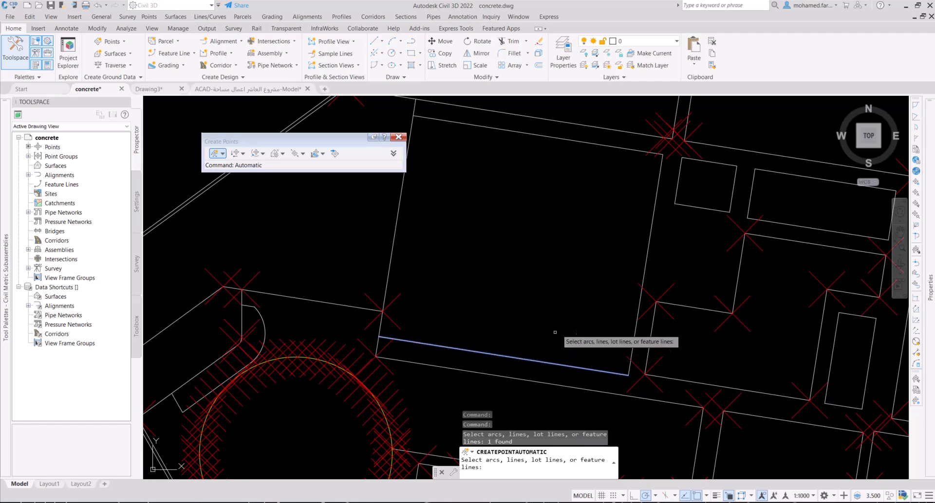
left_click(658, 231)
left_click(605, 239)
left_click(596, 133)
left_click(574, 165)
scroll(574, 201, "down", 2)
middle_click_drag(552, 219, 552, 317)
left_click(505, 287)
left_click(458, 297)
mouse_move(556, 370)
middle_mouse_down()
mouse_move(567, 230)
mouse_move(538, 229)
mouse_move(374, 276)
middle_mouse_up()
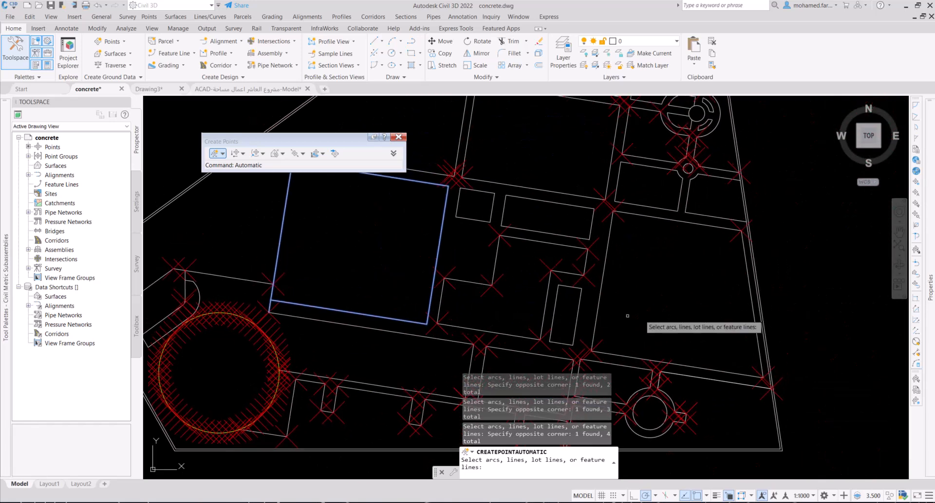
middle_click_drag(684, 249, 653, 358)
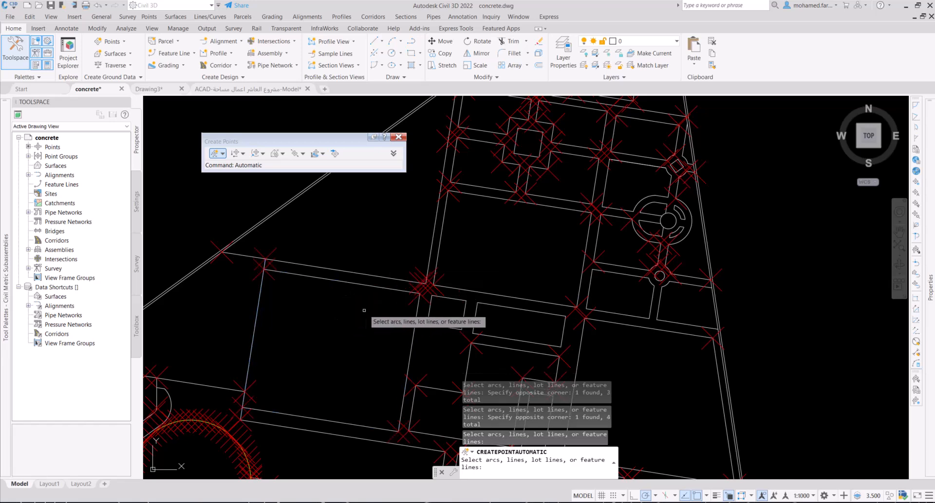
middle_click_drag(356, 310, 365, 195)
left_click(307, 168)
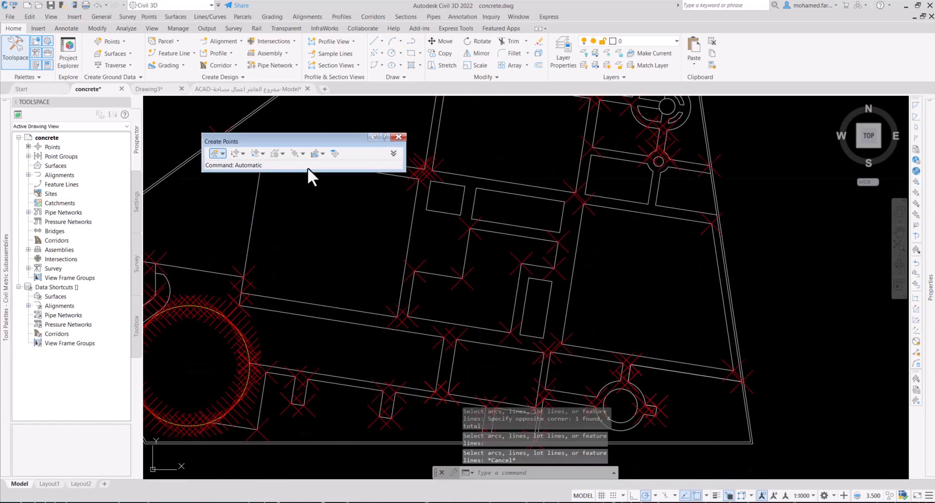
left_click(222, 153)
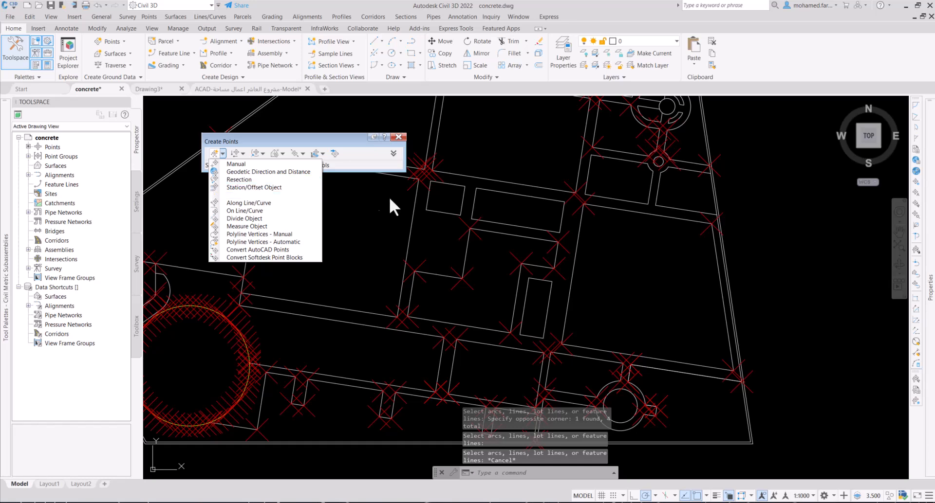
left_click(246, 235)
scroll(544, 232, "up", 3)
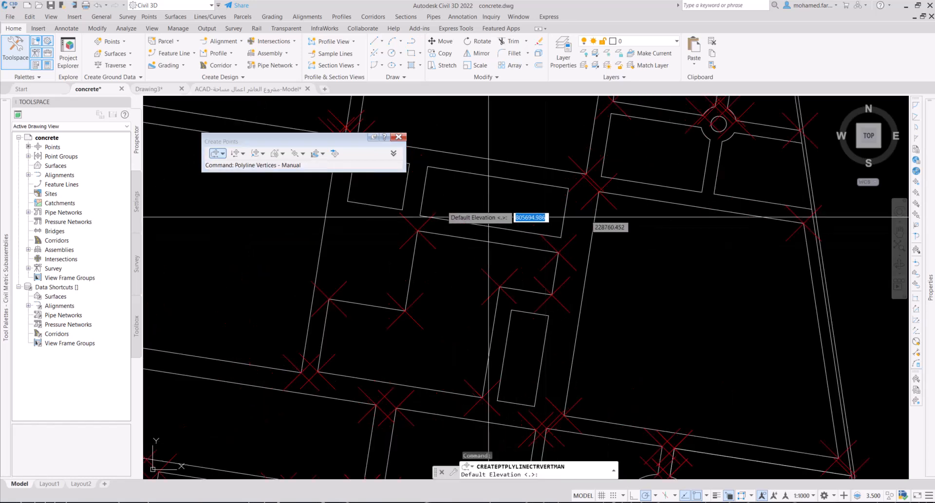
- Create points on the vertices of the small closed rectangles in the central plots with Polyline Vertices - Automatic
left_click(224, 154)
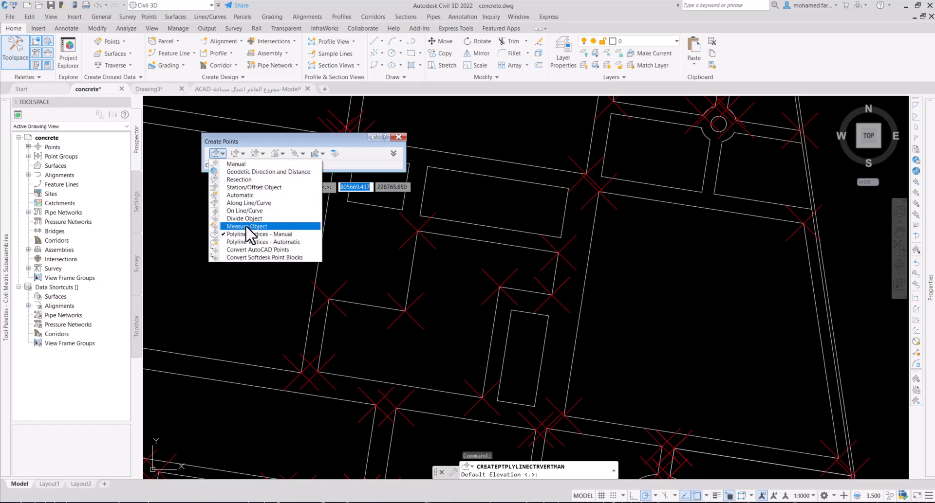
left_click(250, 242)
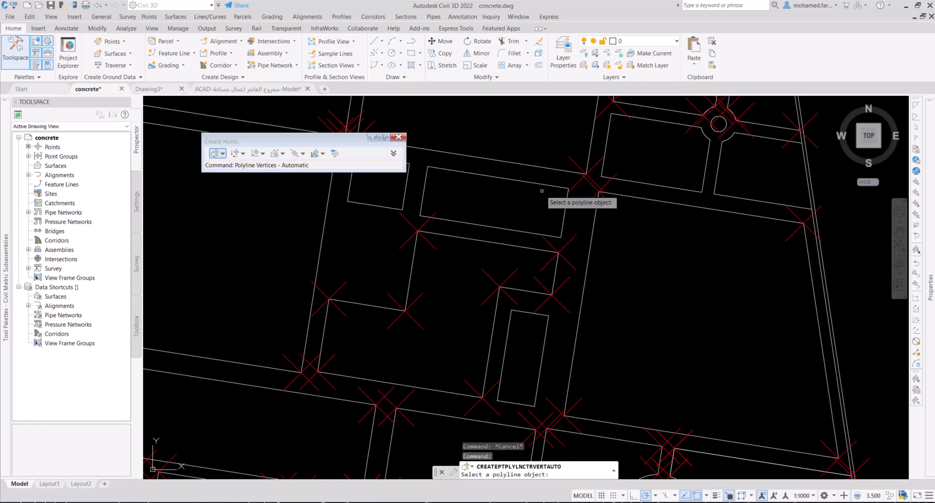
left_click(348, 199)
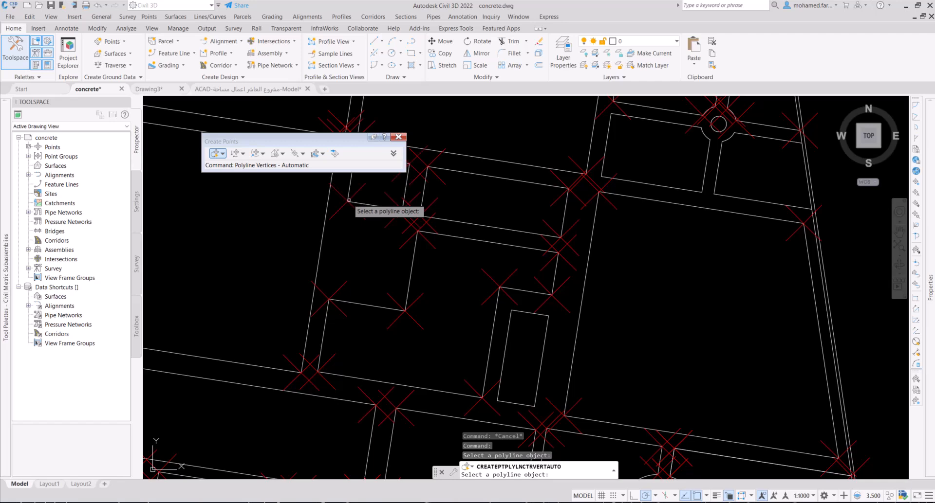
left_click(536, 315)
scroll(353, 319, "down", 2)
scroll(353, 319, "down", 2)
middle_click_drag(418, 252, 461, 315)
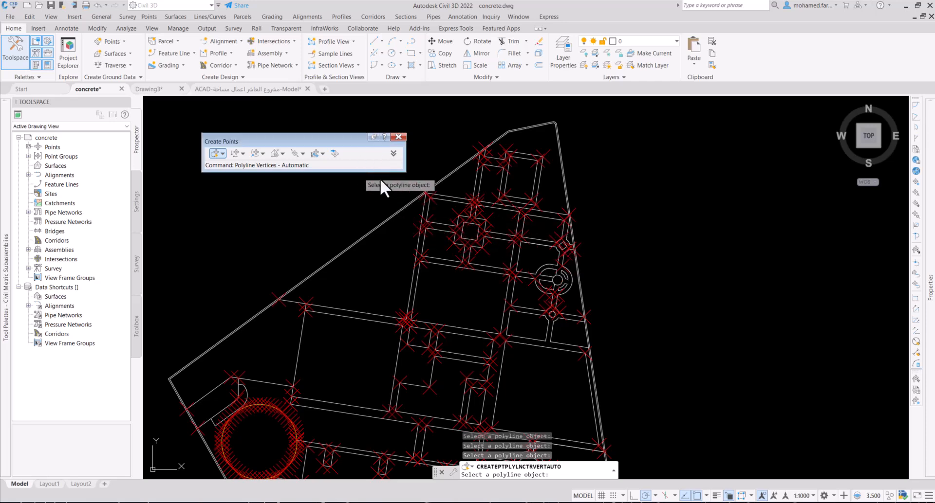
key("Escape")
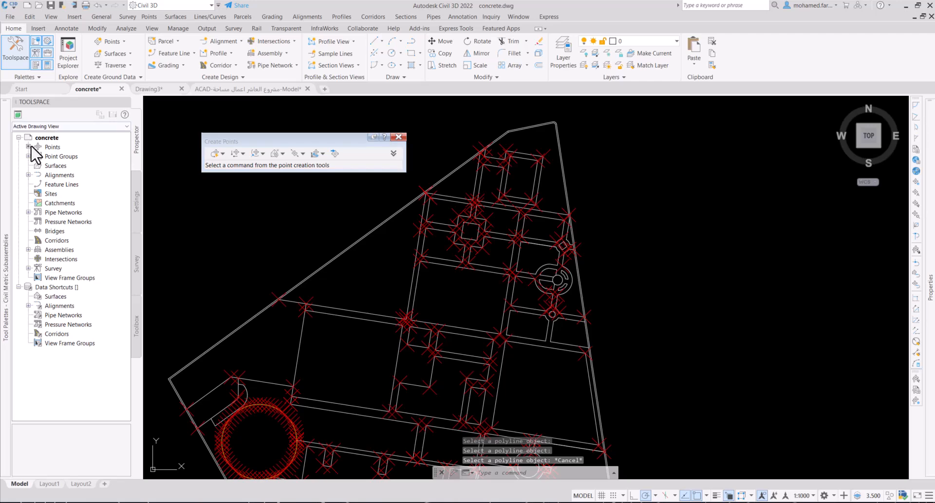
- Create a point group named con, include points by raw description co, and review its point list
left_click(28, 156)
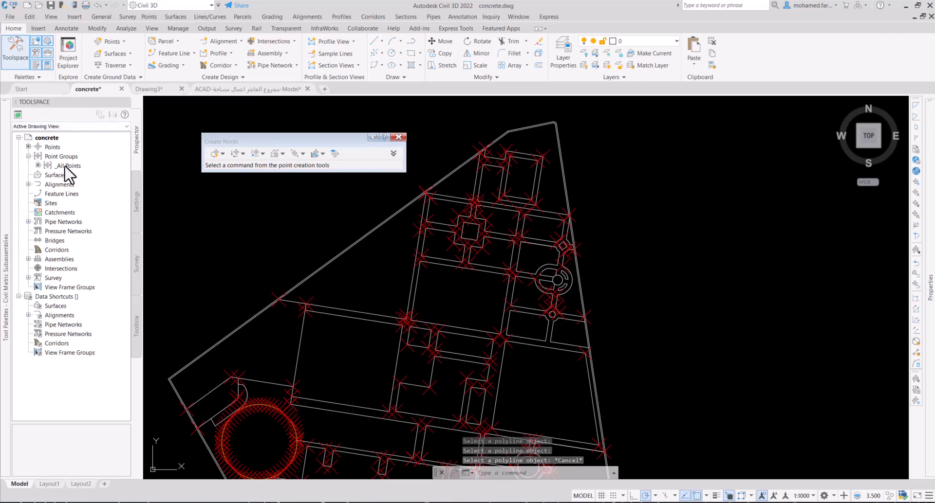
right_click(84, 159)
left_click(94, 176)
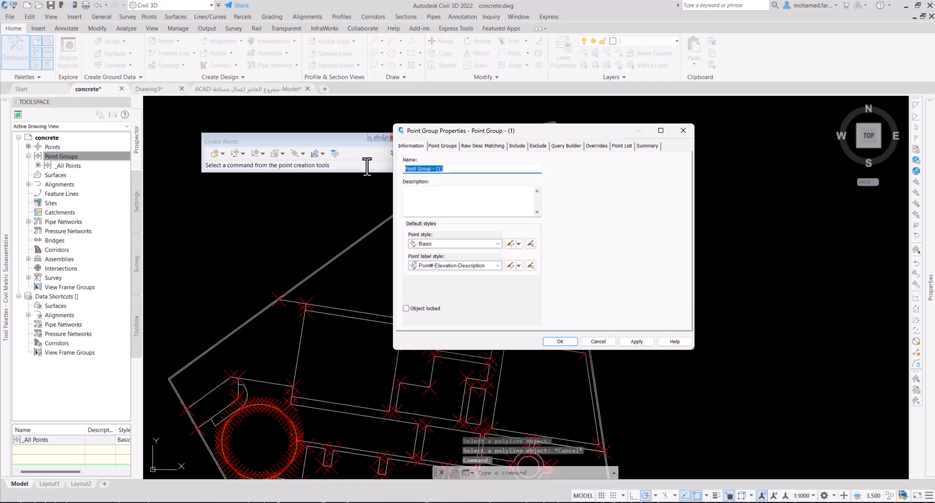
type("co")
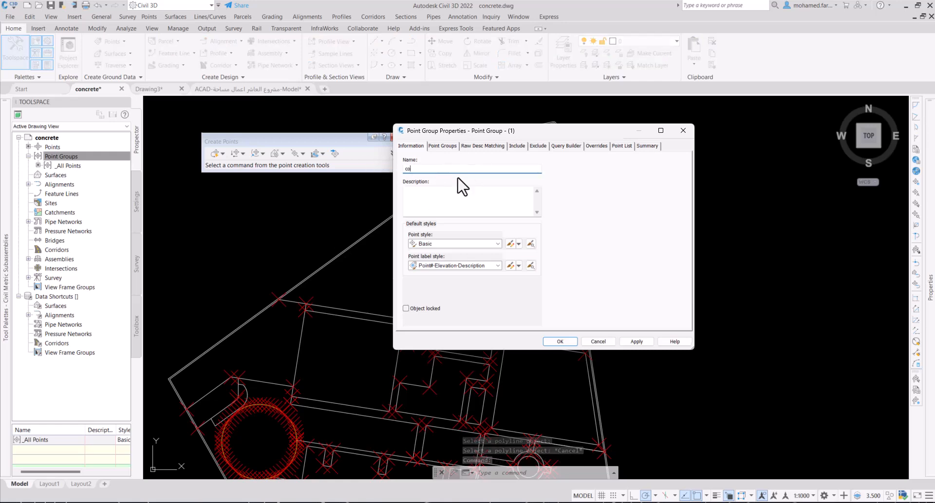
type("n")
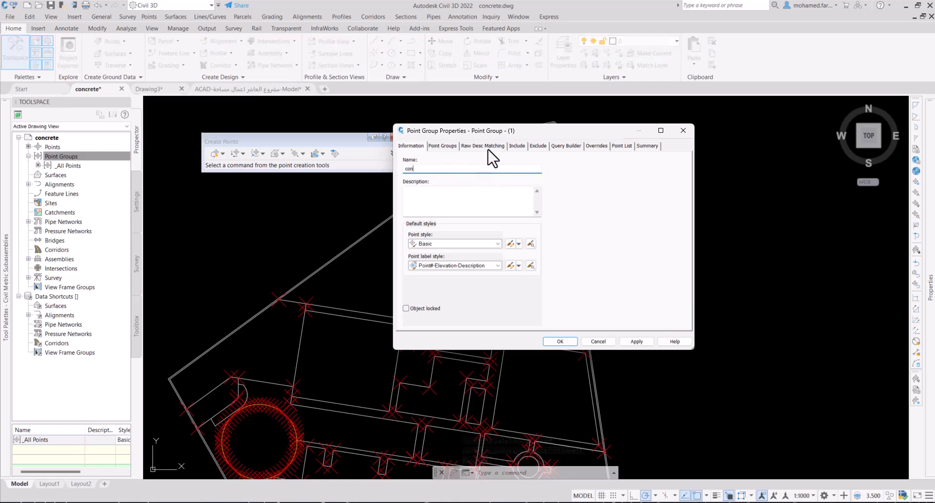
left_click(516, 146)
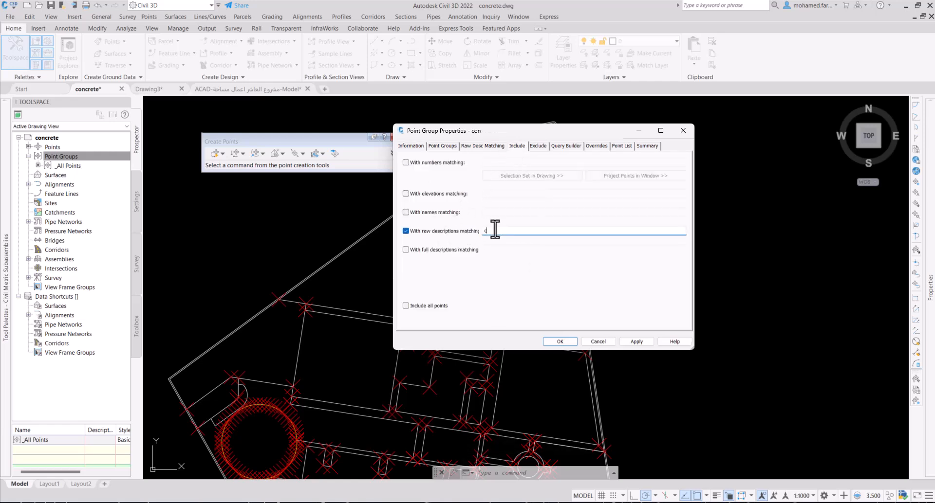
left_click(622, 146)
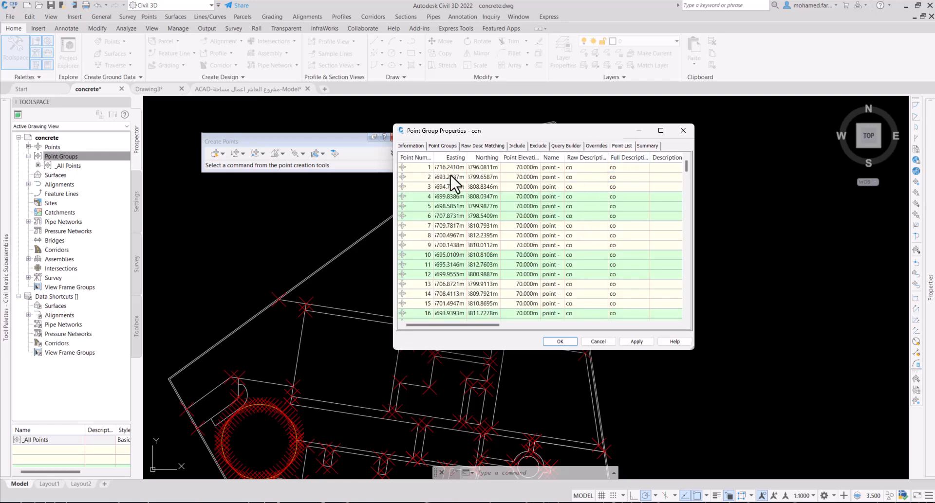
- Set the marker colour of the con group's Basic point style to yellow
left_click(411, 146)
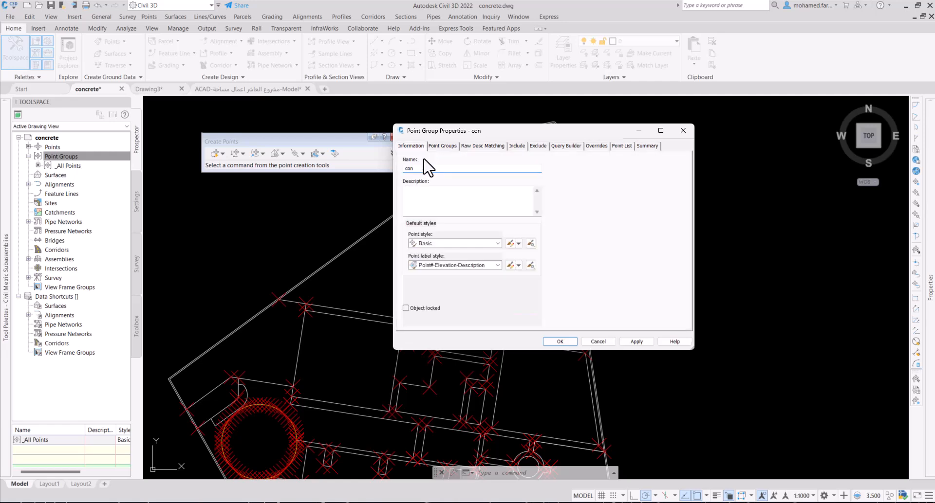
left_click(510, 244)
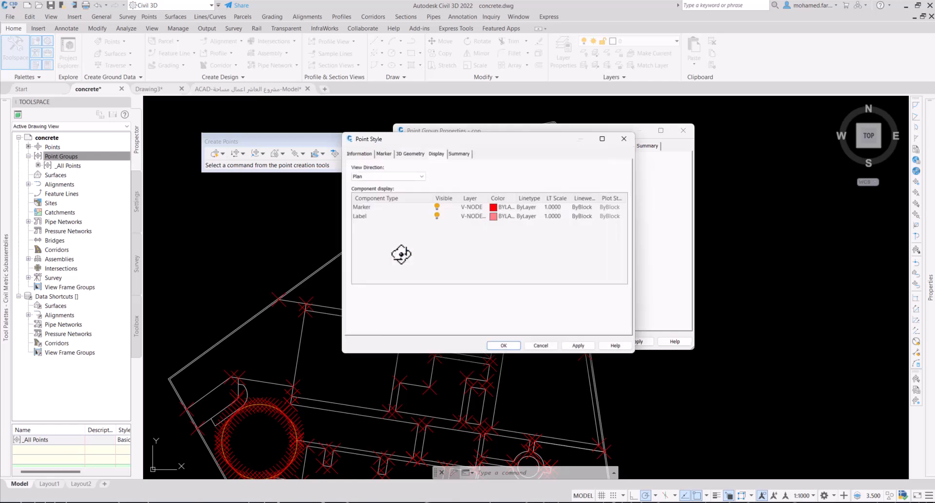
left_click(494, 207)
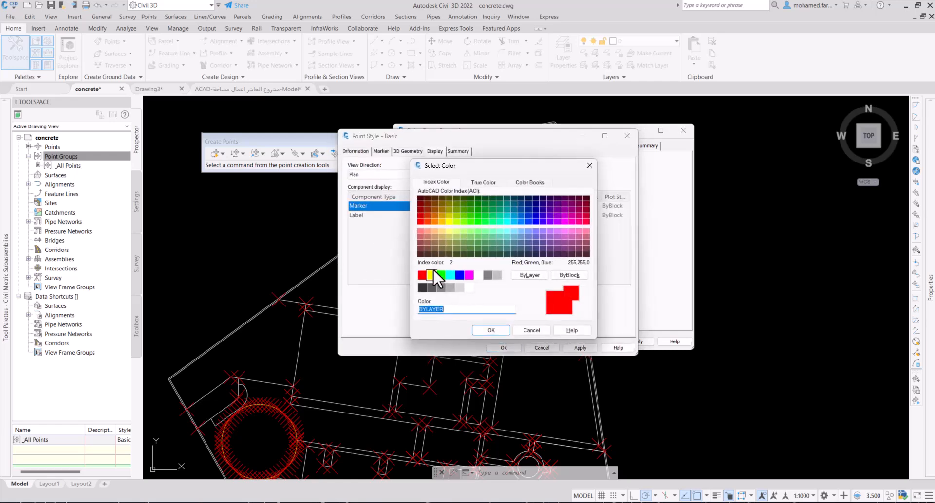
left_click(433, 275)
left_click(490, 329)
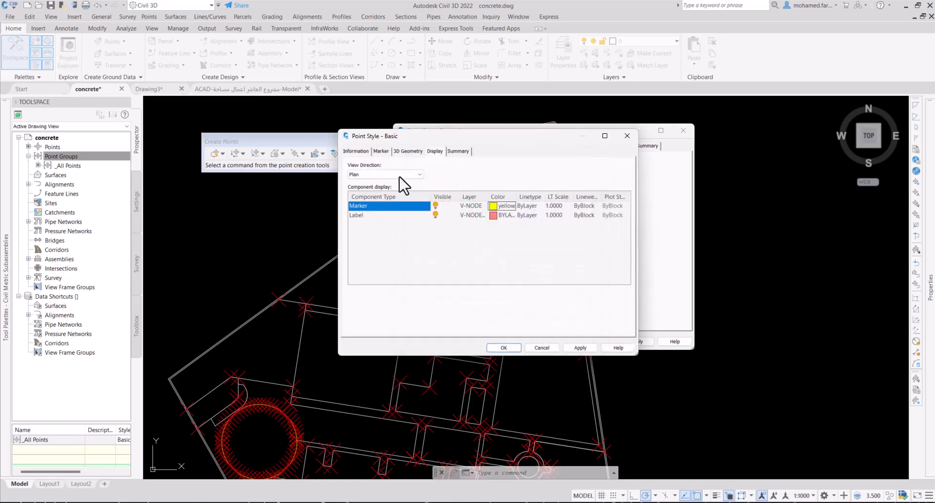
- Change the Basic style's custom marker to a plus with square and circle, sized 0.50 mm by drawing scale
left_click(368, 155)
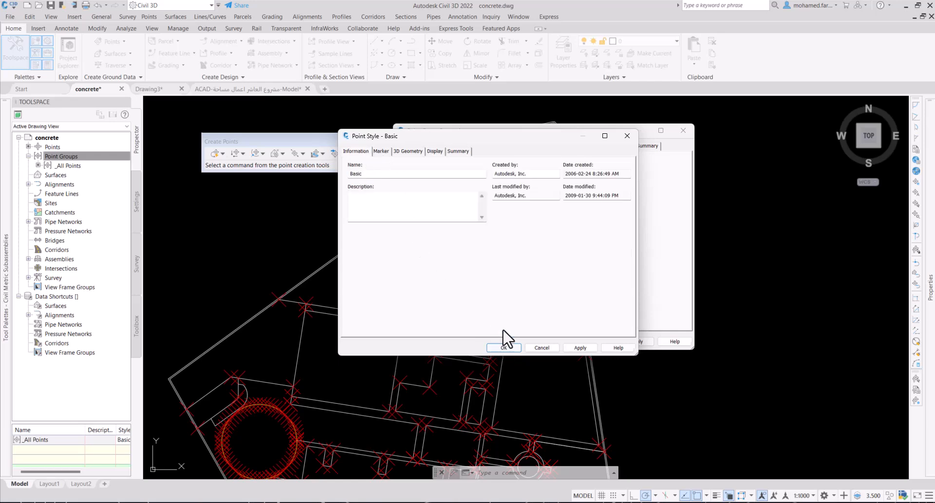
left_click(382, 152)
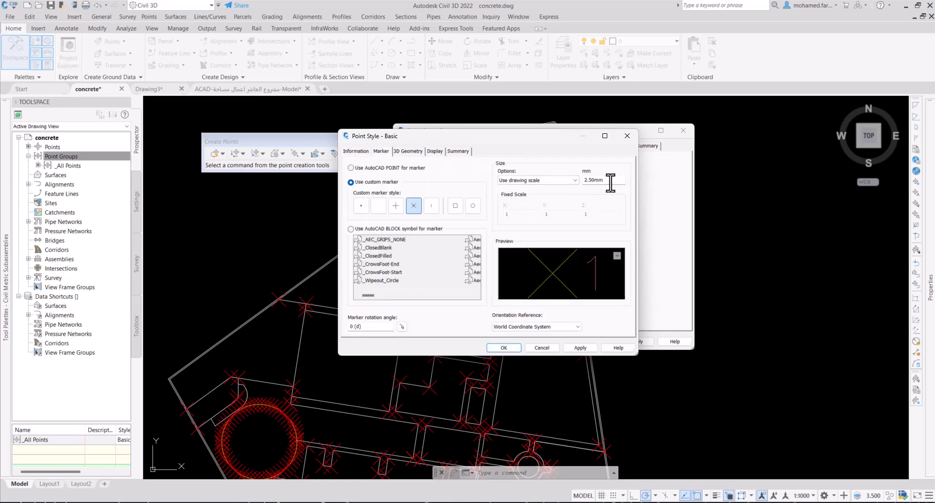
left_click(455, 205)
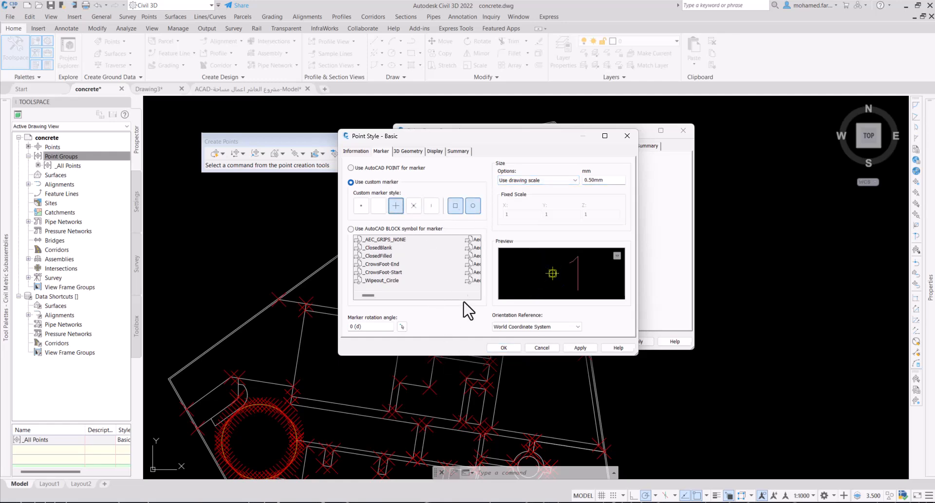
left_click(502, 348)
- Assign the Description Only label style to the con group and set its description text to the Sitka Display font in magenta
left_click(466, 266)
left_click(442, 283)
left_click(510, 265)
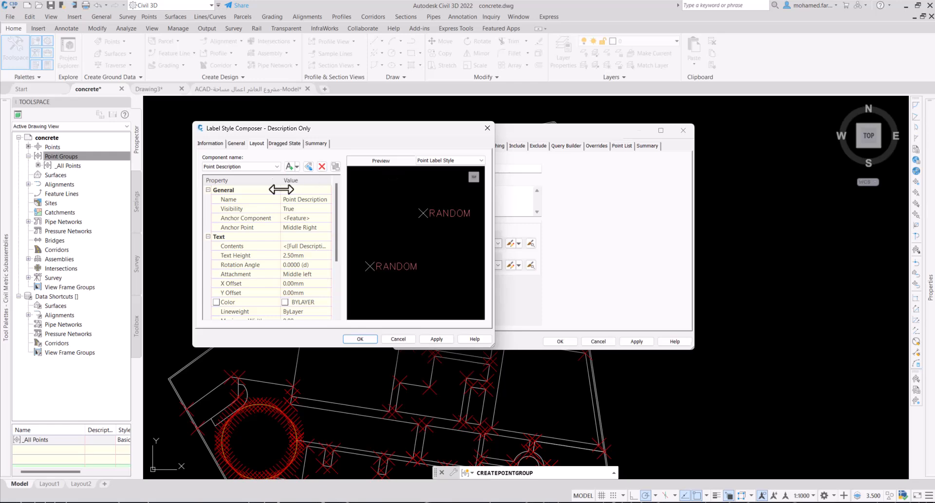
left_click(321, 246)
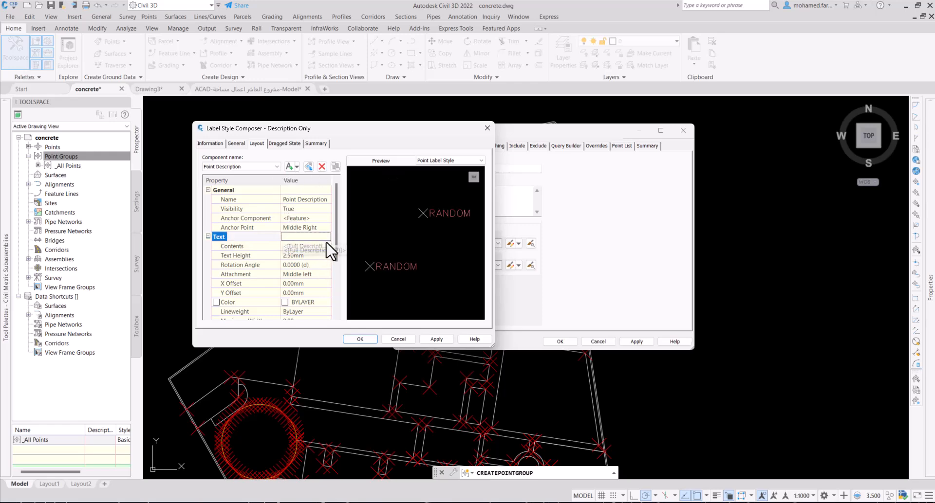
left_click(326, 246)
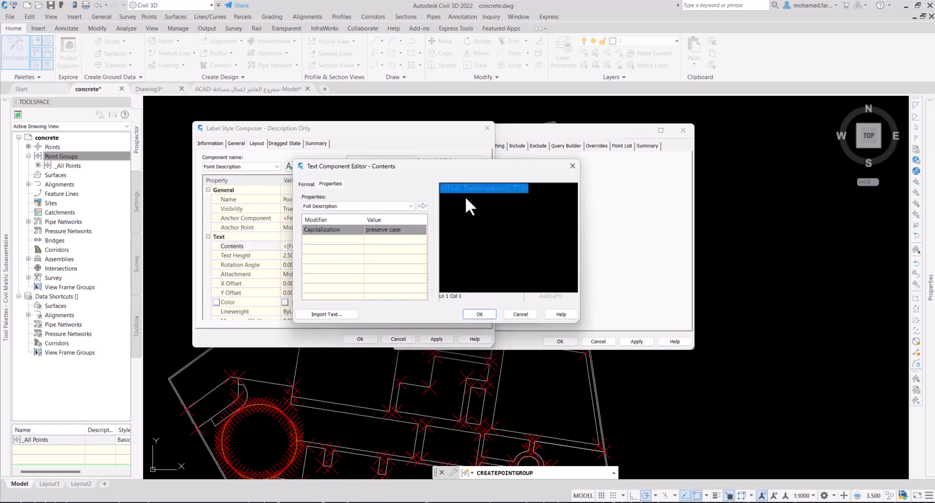
left_click(306, 184)
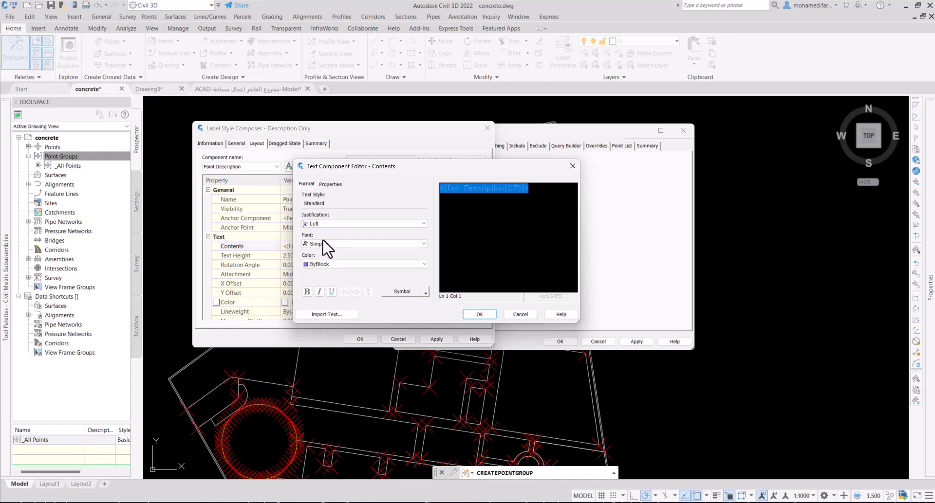
scroll(325, 250, "down", 5)
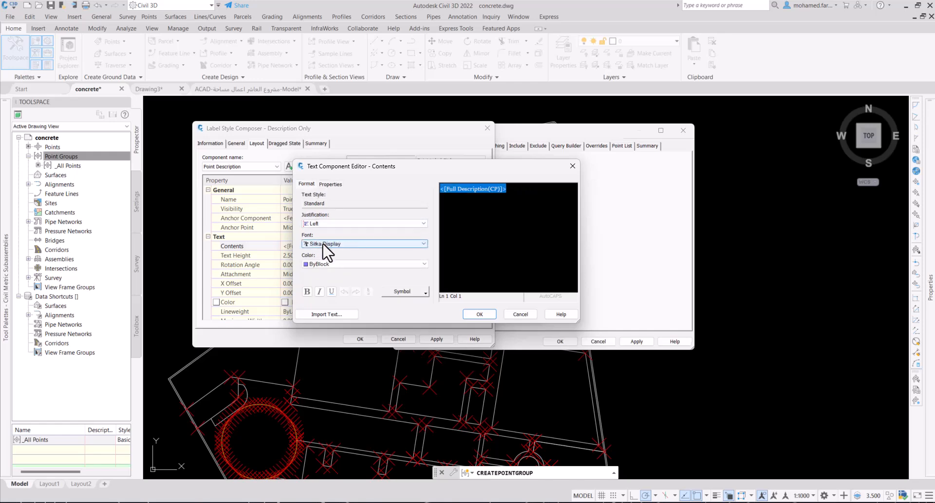
left_click(314, 263)
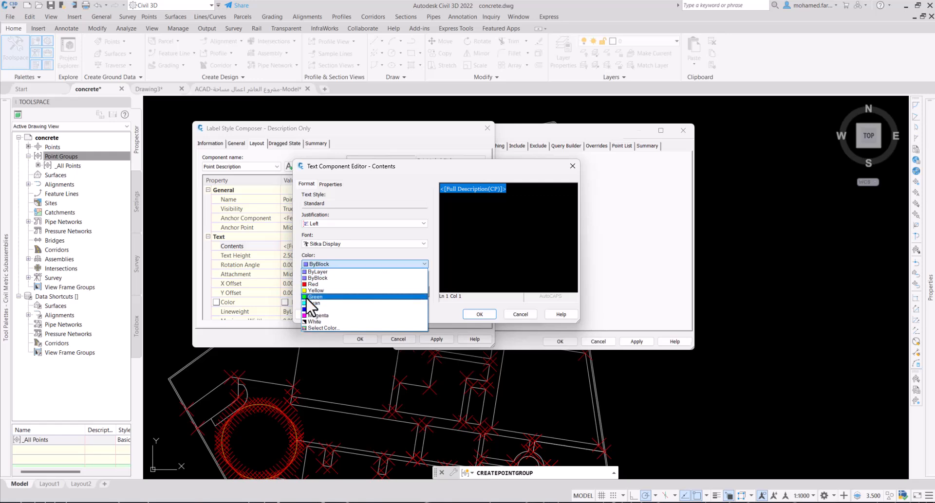
left_click(314, 316)
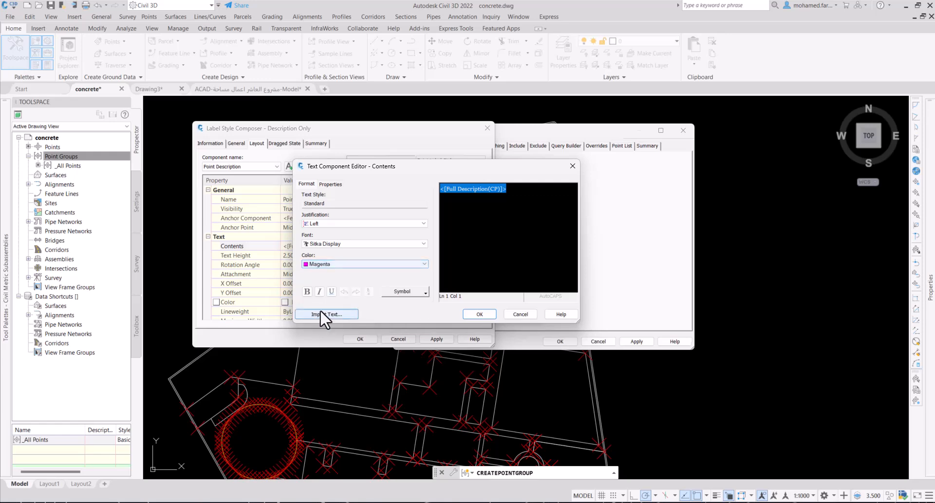
left_click(469, 312)
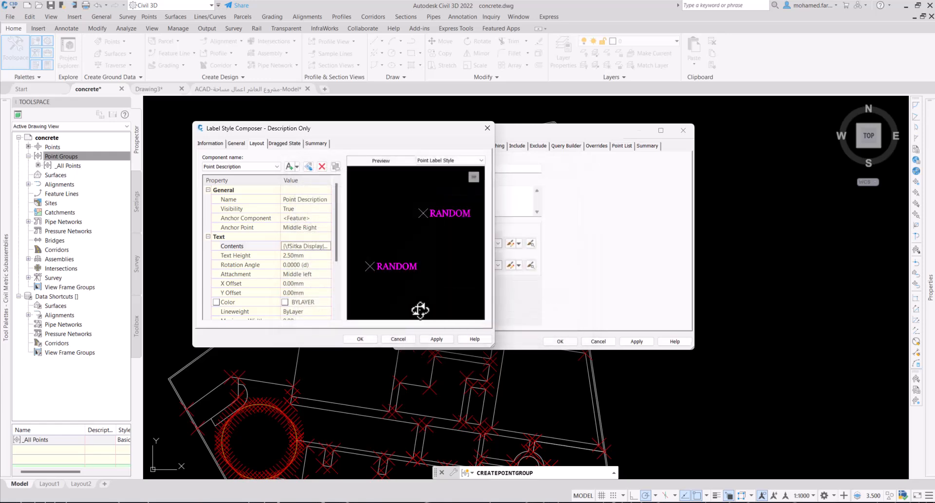
- Set the Description Only label's text height to 0.5 mm and finish creating the con point group
left_click(297, 256)
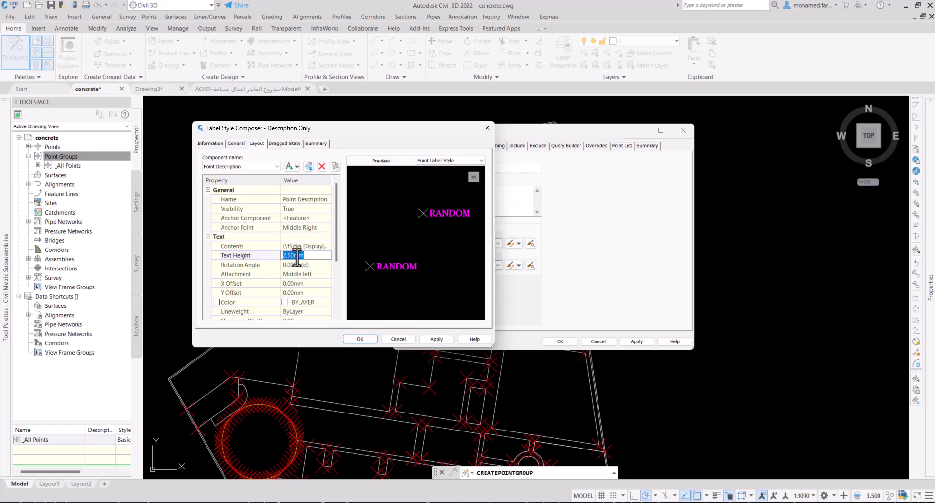
type(".5")
left_click(361, 339)
left_click(560, 342)
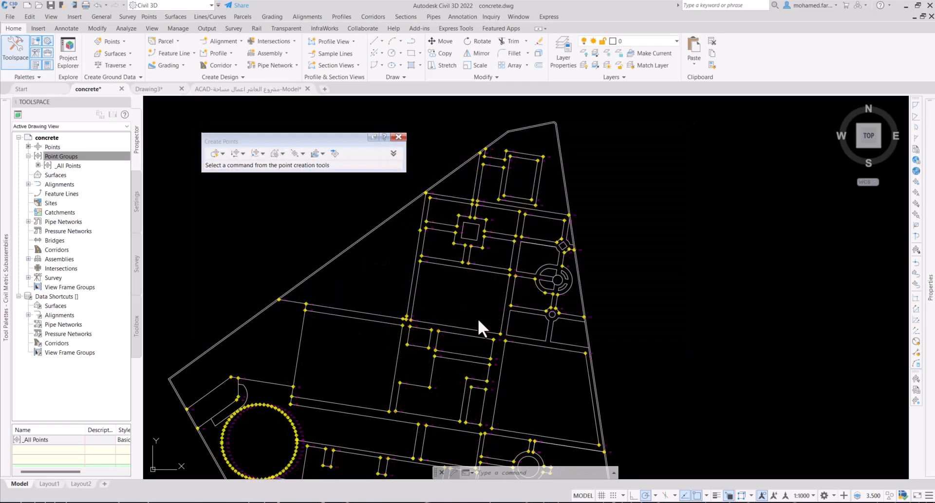
- Examine the styled point markers and CO labels around the large circle and across the walkways, looking for outlines without points
scroll(449, 328, "up", 6)
scroll(509, 278, "down", 5)
scroll(565, 316, "down", 2)
middle_click_drag(562, 325, 502, 196)
scroll(489, 273, "up", 4)
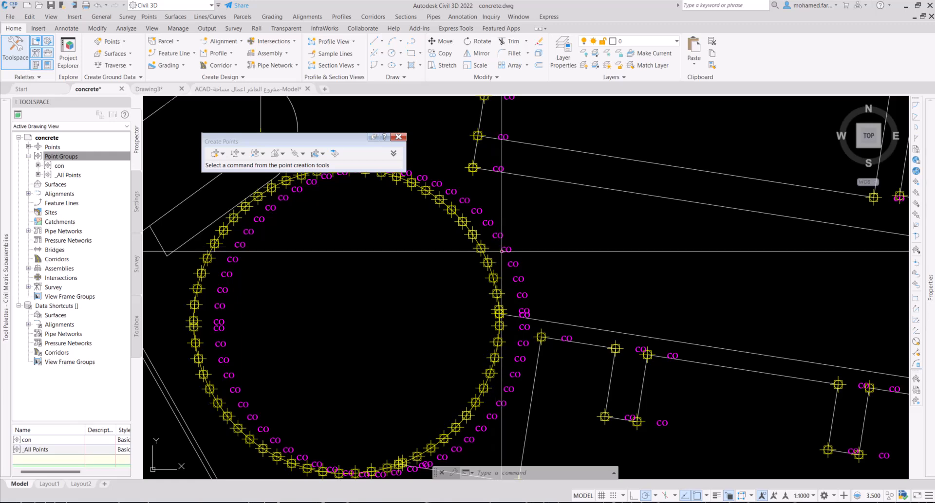
scroll(501, 251, "up", 2)
scroll(334, 236, "down", 4)
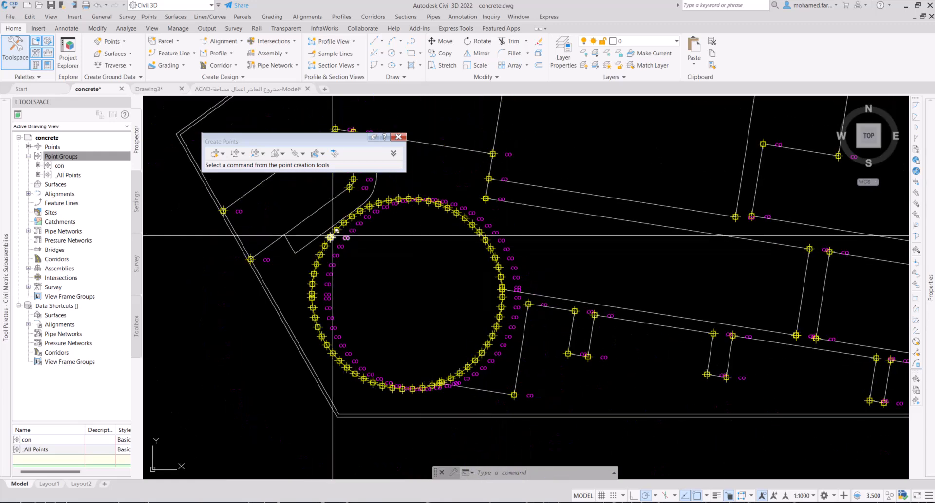
scroll(333, 236, "up", 6)
scroll(409, 263, "down", 5)
mouse_move(592, 233)
middle_mouse_down()
mouse_move(422, 113)
mouse_move(406, 164)
mouse_move(297, 230)
middle_mouse_up()
scroll(424, 251, "down", 2)
mouse_move(599, 272)
middle_mouse_down()
mouse_move(611, 456)
mouse_move(572, 502)
middle_mouse_up()
scroll(535, 331, "down", 2)
mouse_move(653, 301)
middle_mouse_down()
mouse_move(589, 360)
mouse_move(461, 383)
middle_mouse_up()
- Create points on the vertices of the two plot outlines just south of the small circle with Polyline Vertices - Automatic
scroll(595, 360, "up", 4)
middle_click_drag(564, 340, 483, 285)
left_click(543, 271)
left_click(531, 276)
left_click(523, 285)
left_click(499, 286)
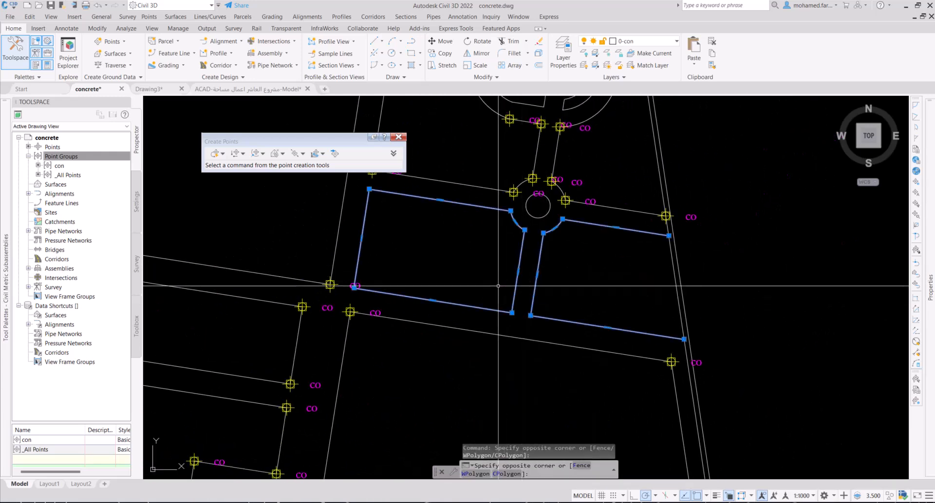
left_click(498, 286)
left_click(223, 153)
left_click(227, 154)
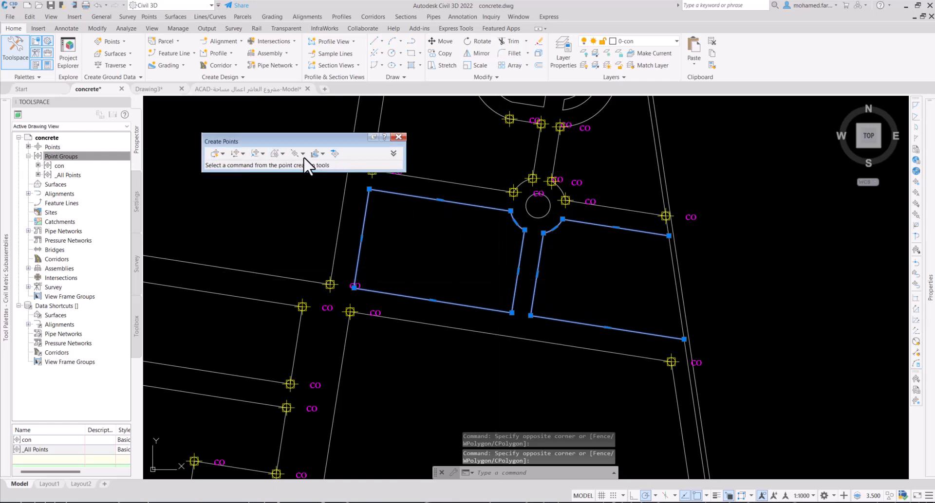
left_click(215, 152)
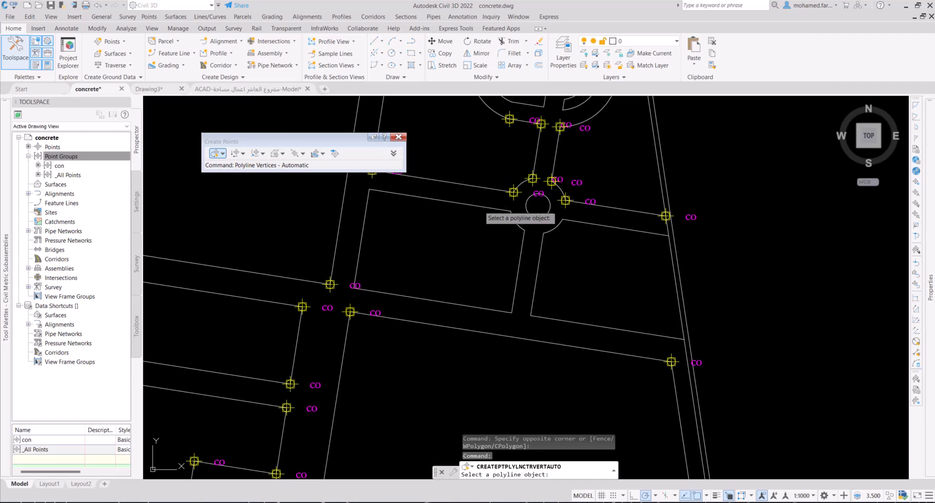
left_click(481, 207)
left_click(607, 226)
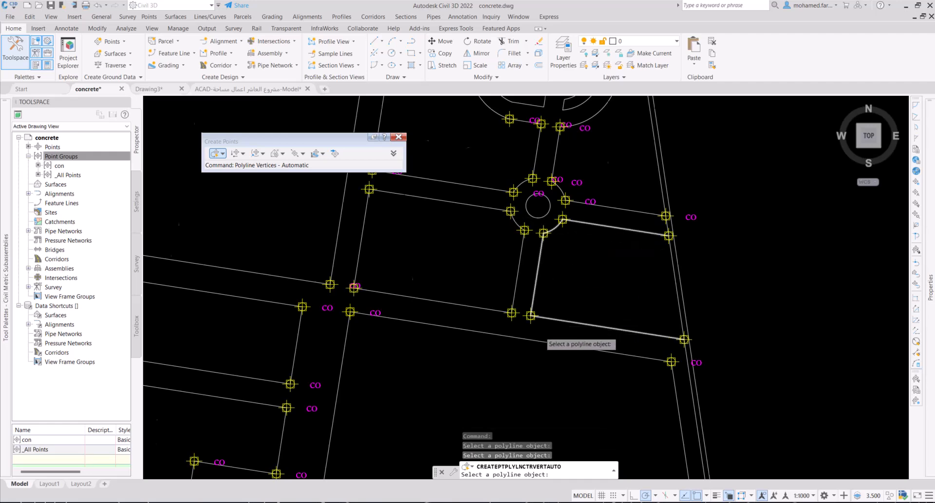
- Create points on the curved segments inside the larger circular feature and on the outline along its northwest side
scroll(544, 332, "down", 2)
middle_click_drag(383, 210, 384, 319)
scroll(569, 288, "up", 4)
left_click(550, 243)
left_click(557, 286)
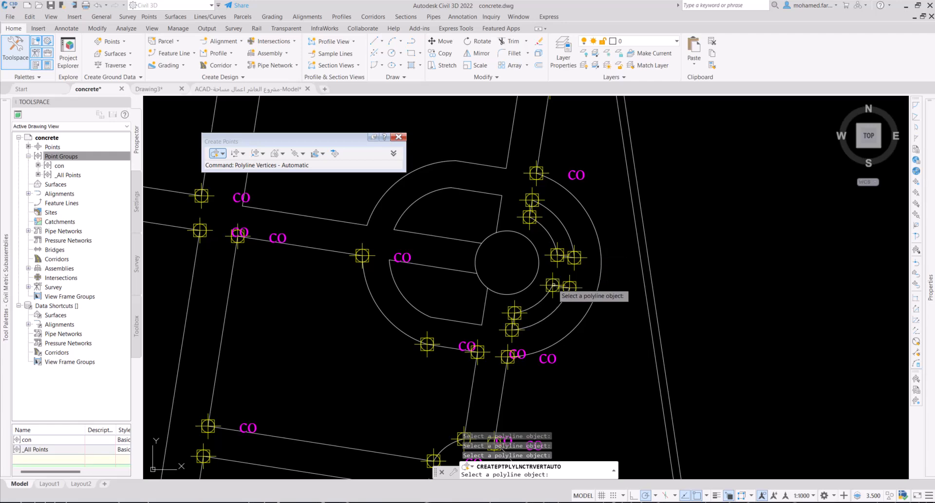
left_click(464, 271)
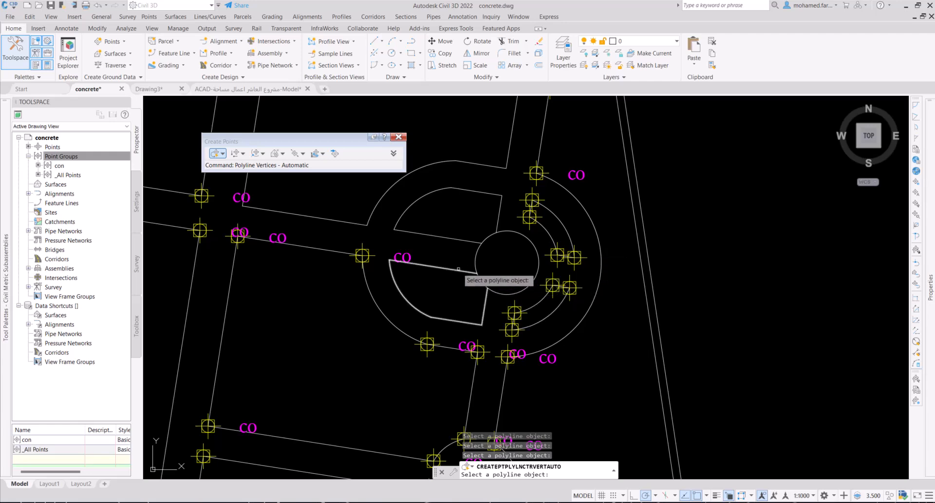
left_click(469, 241)
left_click(469, 163)
- Create points on the small rotated square at the junction north of the circular feature, check the southern plots, and end the command
middle_click_drag(468, 162, 458, 319)
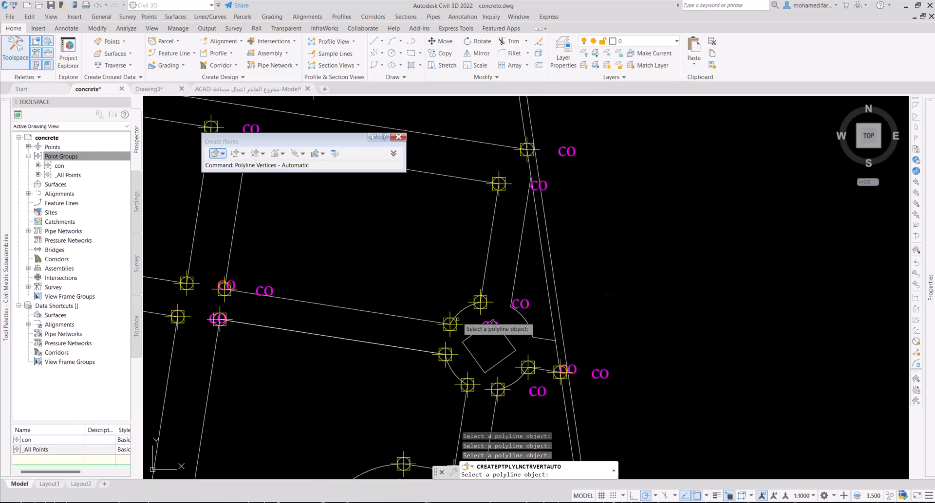
left_click(502, 337)
scroll(492, 348, "down", 4)
middle_click_drag(468, 359, 474, 224)
scroll(475, 224, "up", 3)
scroll(512, 224, "down", 3)
scroll(397, 302, "down", 3)
scroll(464, 239, "up", 3)
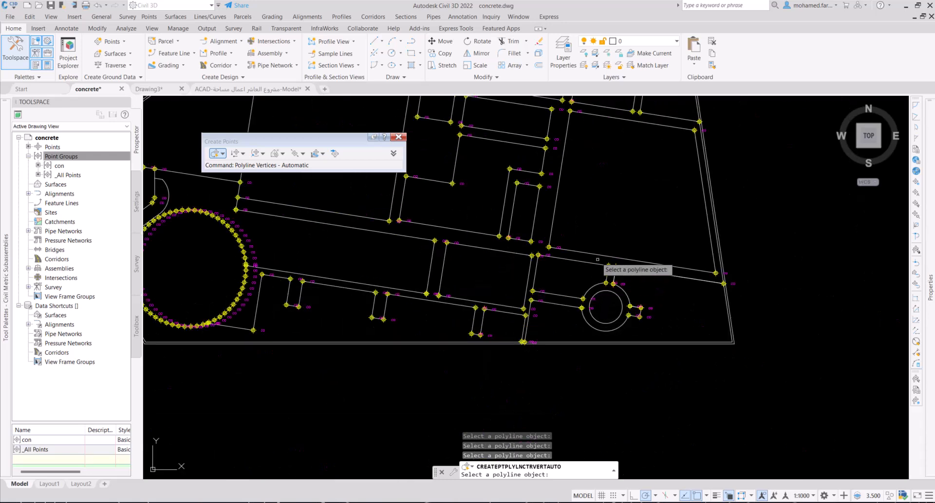
key("Escape")
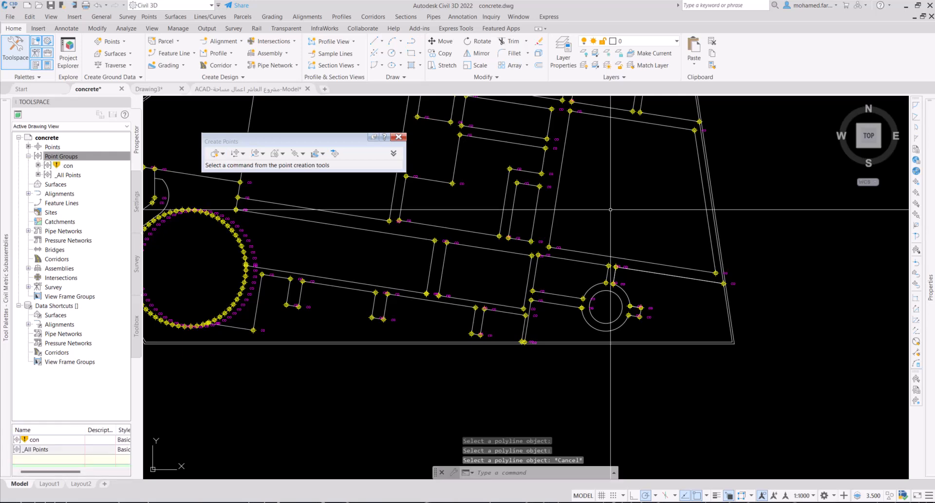
middle_click_drag(669, 210, 544, 268)
scroll(574, 315, "up", 2)
mouse_move(520, 236)
middle_mouse_down()
mouse_move(543, 273)
mouse_move(586, 297)
middle_mouse_up()
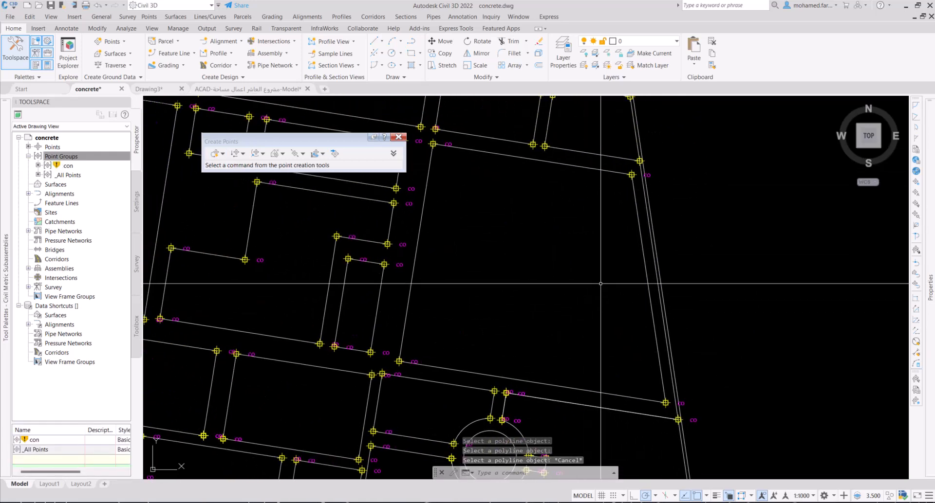
left_click(596, 165)
left_click(543, 147)
key("Escape")
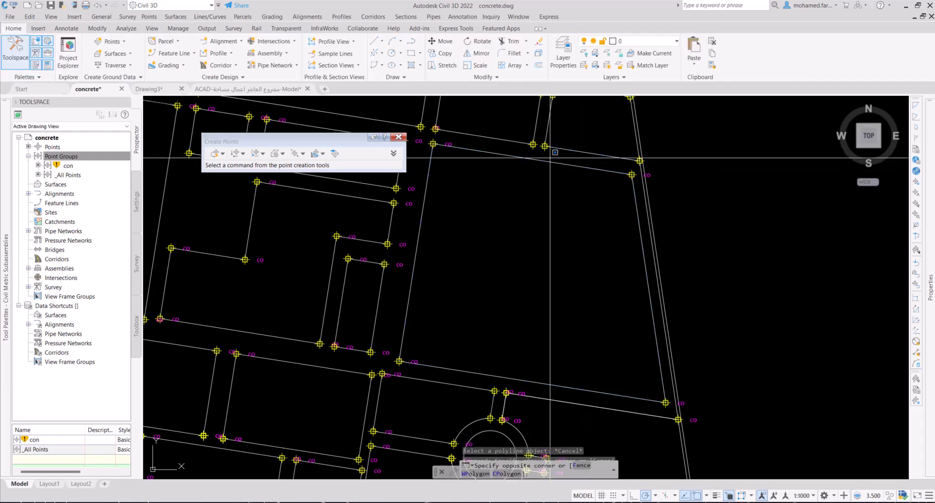
left_click(633, 171)
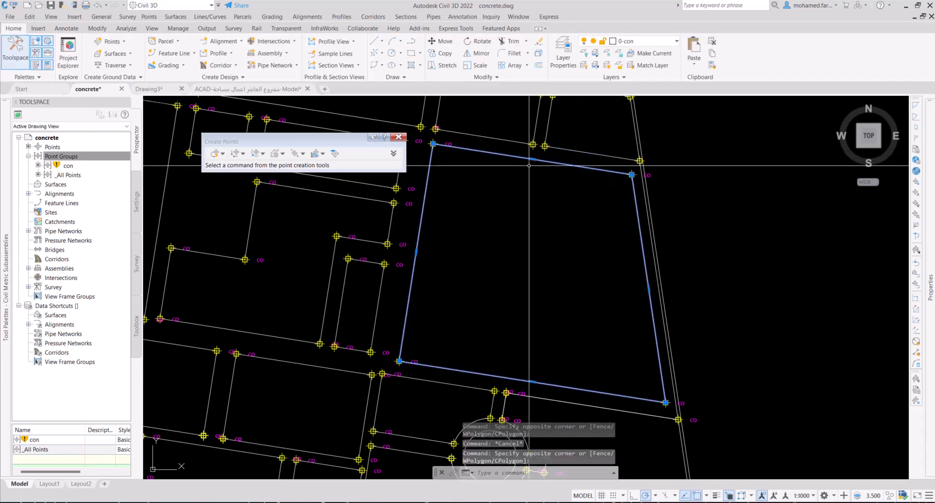
right_click(538, 158)
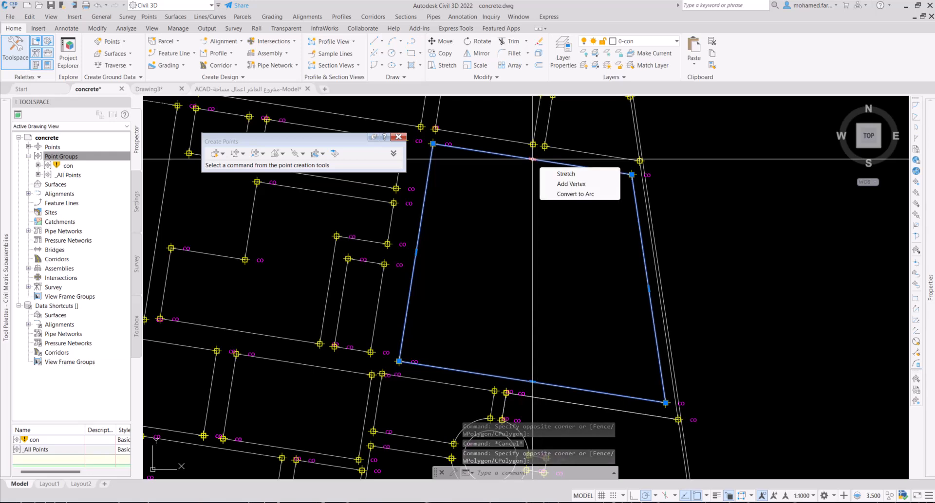
left_click(313, 146)
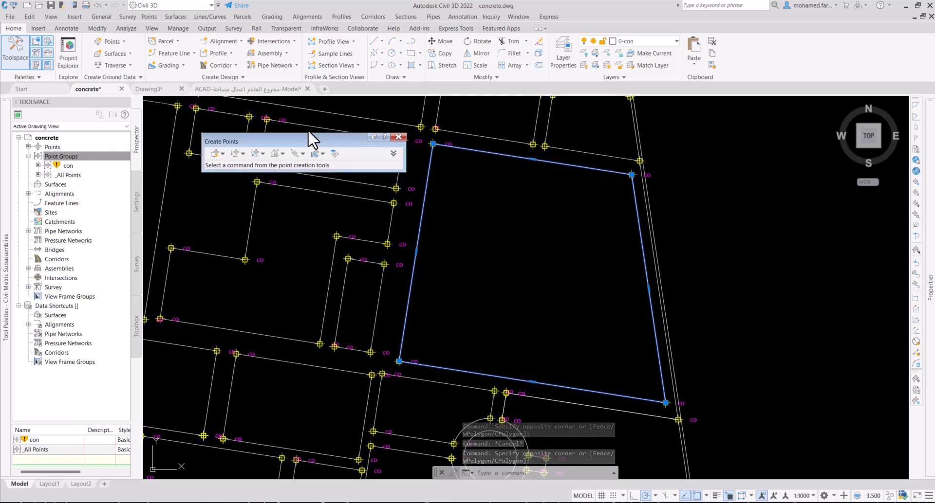
left_click(222, 152)
left_click(232, 195)
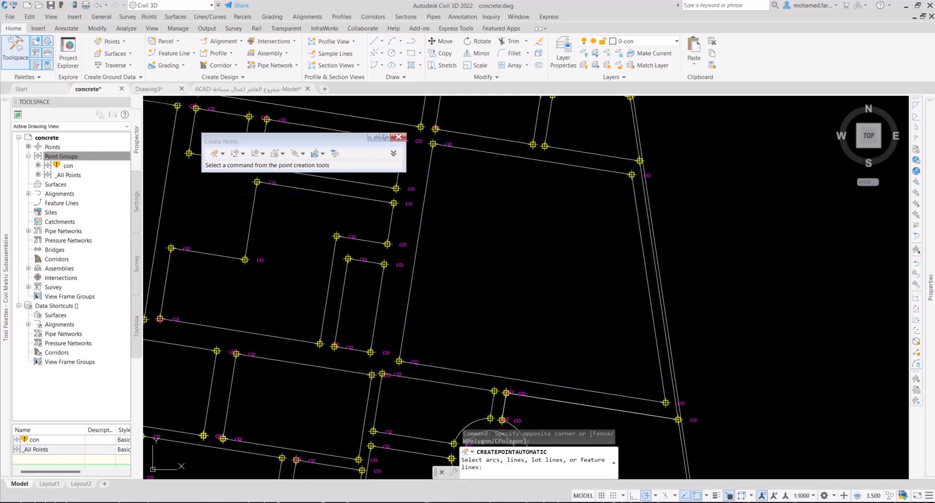
key("Escape")
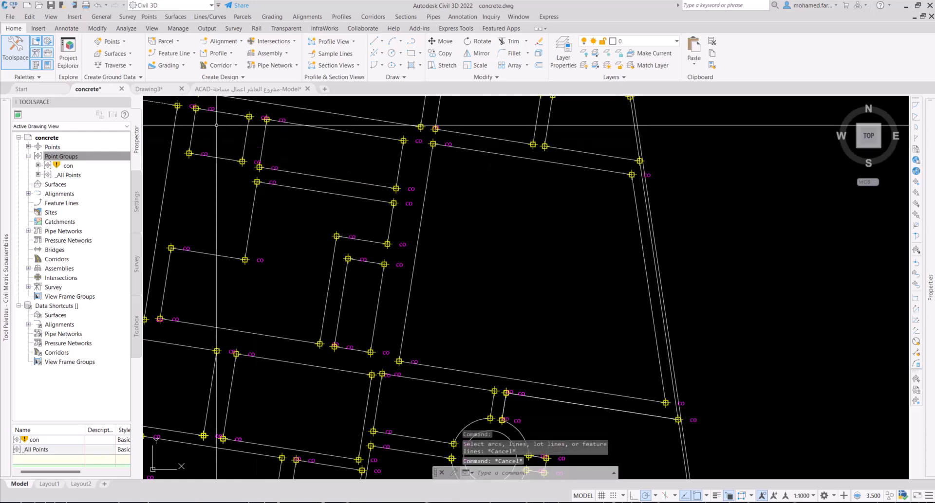
- Reopen the point creation tools and place manual points at the midpoints of the large eastern plot's sides
left_click(110, 41)
left_click(122, 55)
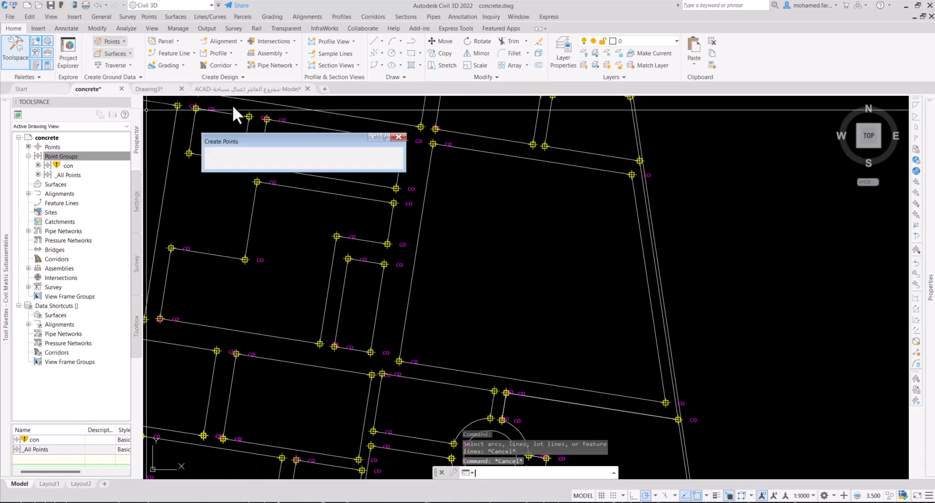
left_click(223, 153)
left_click(233, 164)
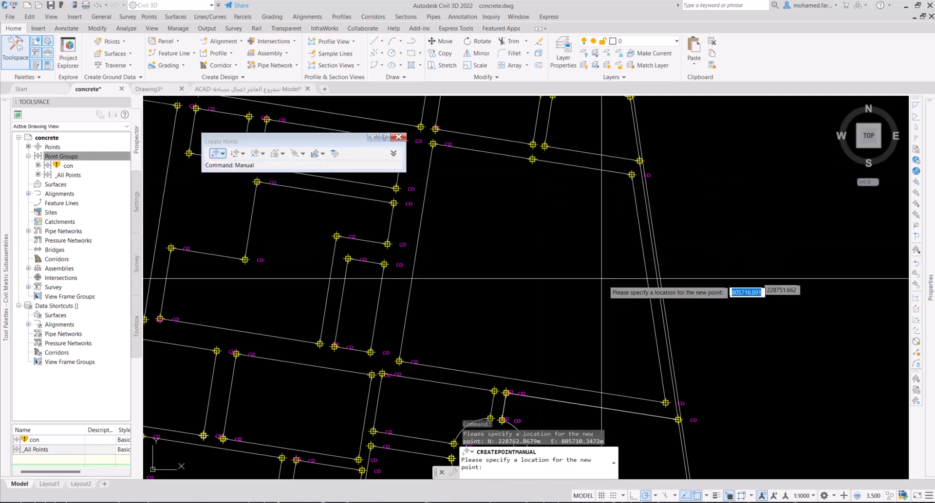
left_click(649, 288)
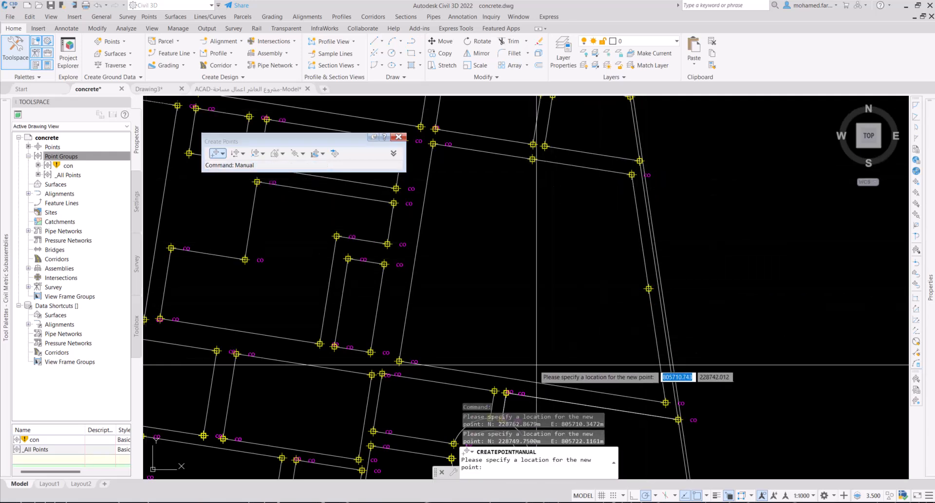
left_click(532, 382)
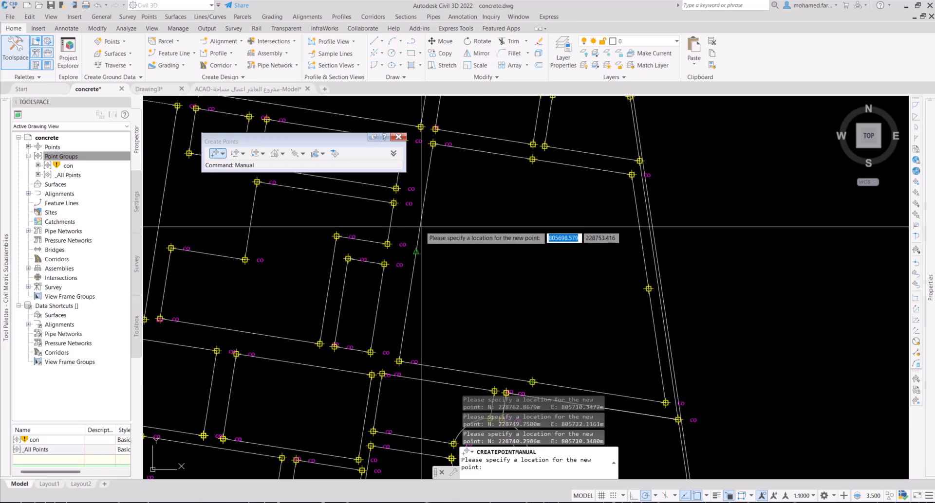
- Place manual points at the midpoints of the large western plot's north, east, south and west sides
scroll(415, 252, "down", 4)
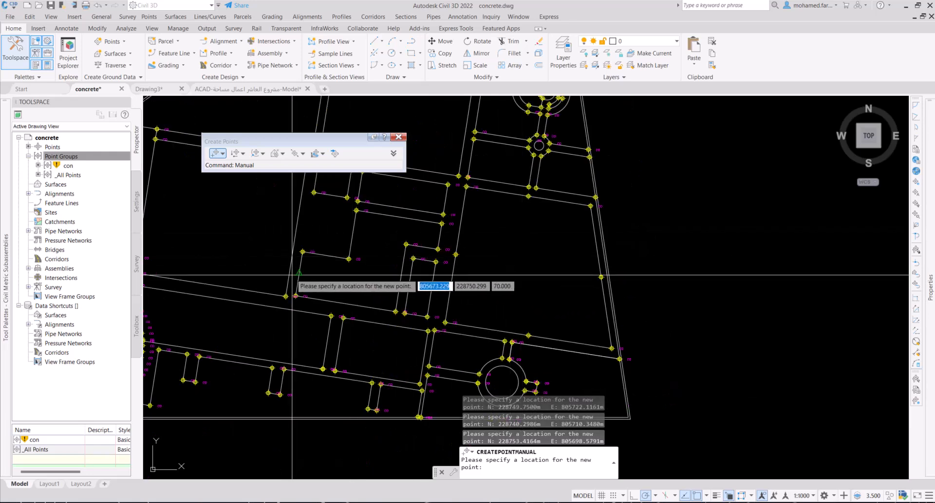
left_click(494, 204)
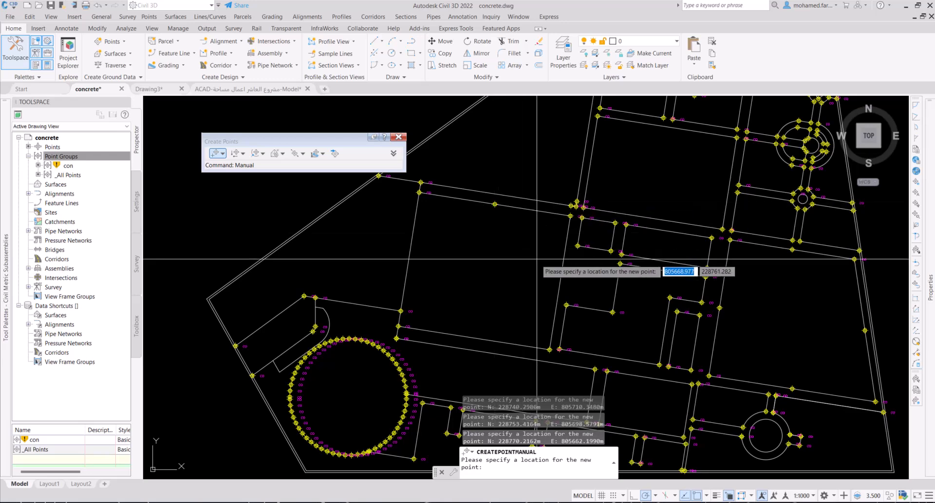
left_click(559, 282)
left_click(474, 338)
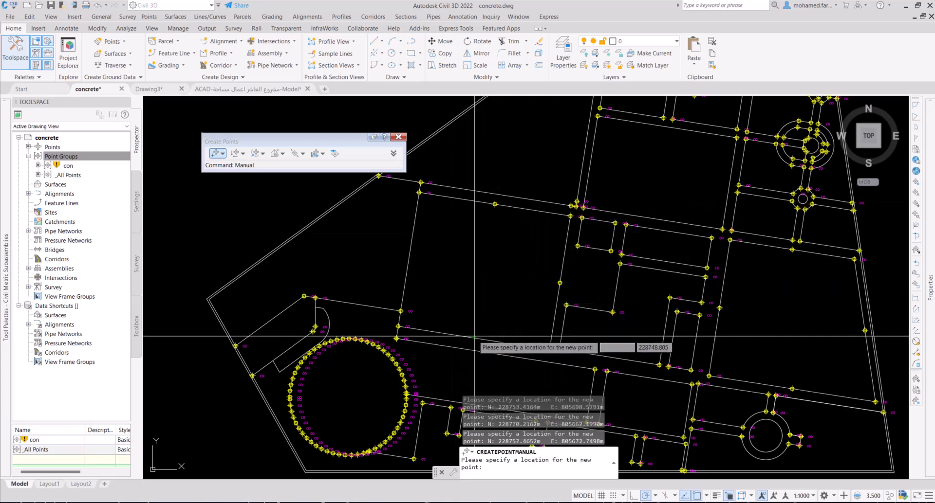
left_click(408, 260)
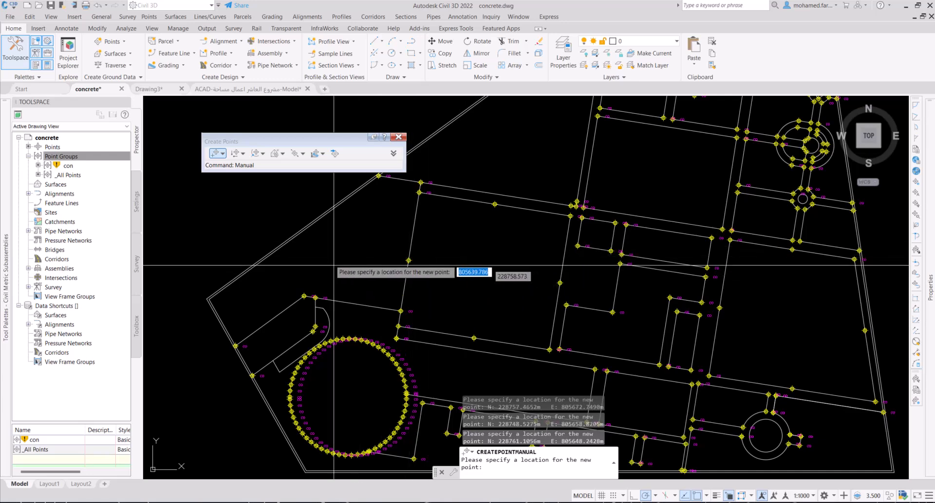
- Place manual points midway along the long line south of the square plaza and the outline north of the large western plot, ending the command
mouse_move(363, 248)
middle_mouse_down()
mouse_move(317, 336)
mouse_move(259, 381)
middle_mouse_up()
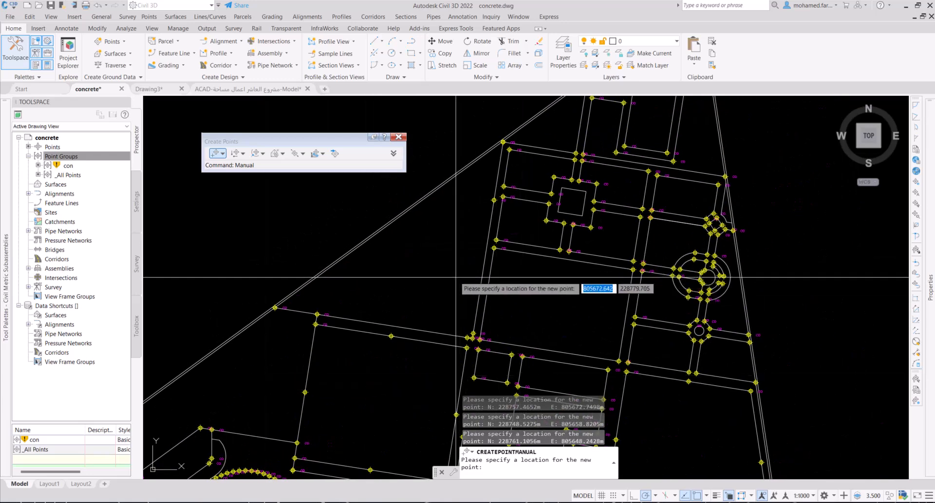
left_click(484, 267)
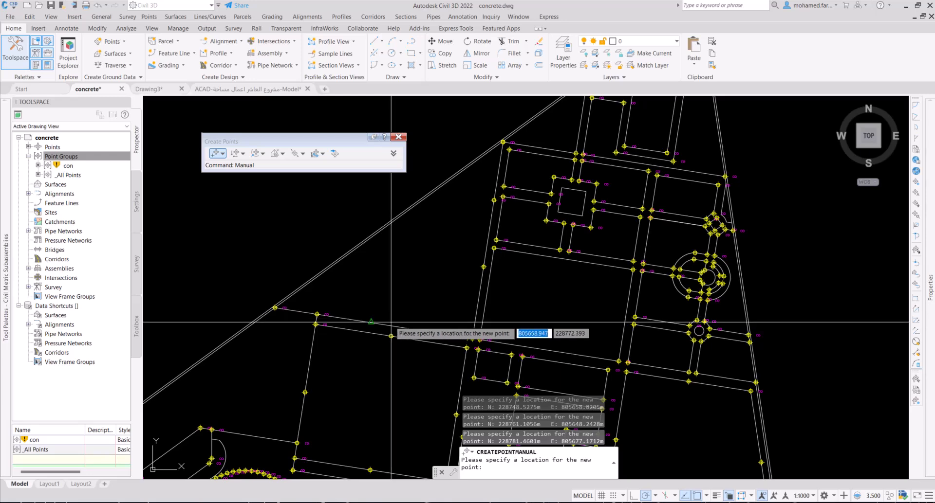
left_click(371, 322)
mouse_move(574, 243)
middle_mouse_down()
mouse_move(539, 263)
mouse_move(423, 400)
mouse_move(428, 173)
middle_mouse_up()
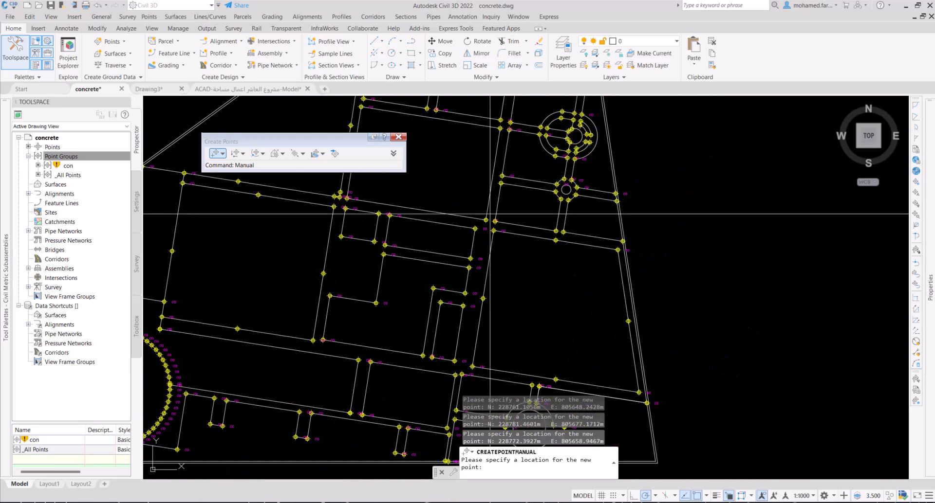
key("Escape")
- Select the outer site boundary polyline and check its extent along the southern and western edges
middle_click_drag(614, 442, 674, 246)
scroll(650, 257, "up", 4)
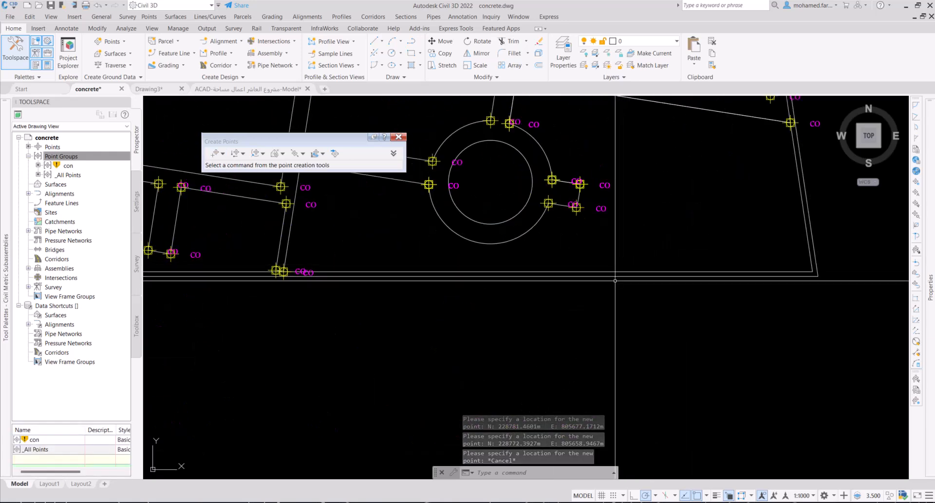
left_click(615, 275)
left_click(577, 297)
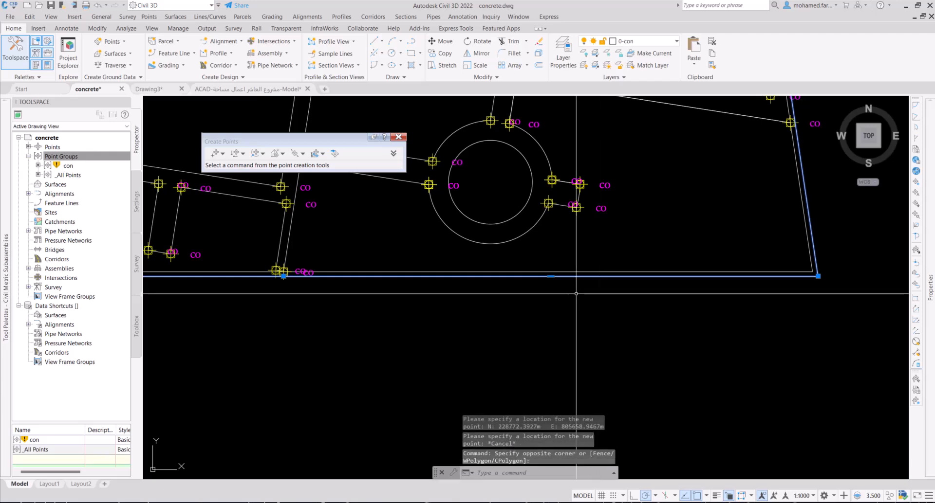
scroll(577, 302, "down", 4)
middle_click_drag(321, 258, 608, 302)
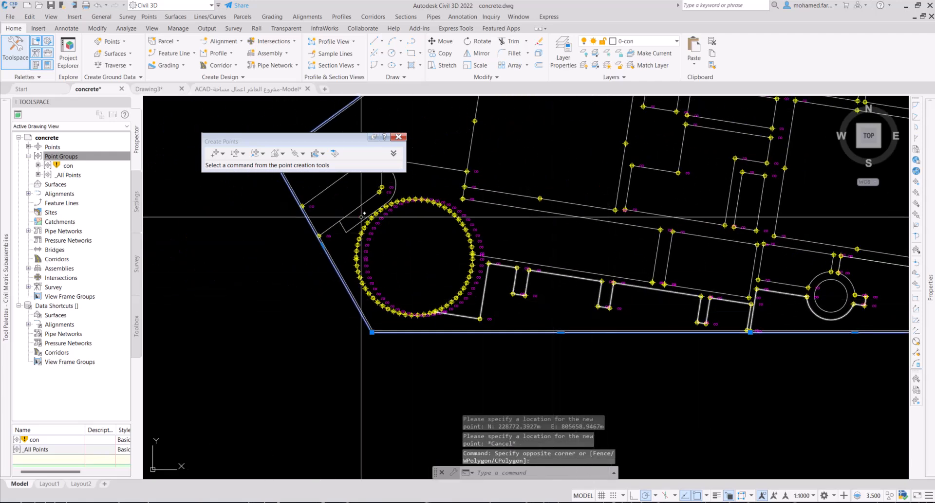
- Create points along the outer boundary with Measure Object, using default stations, zero offset and an interval of 5, and close the point creation tools
left_click(223, 153)
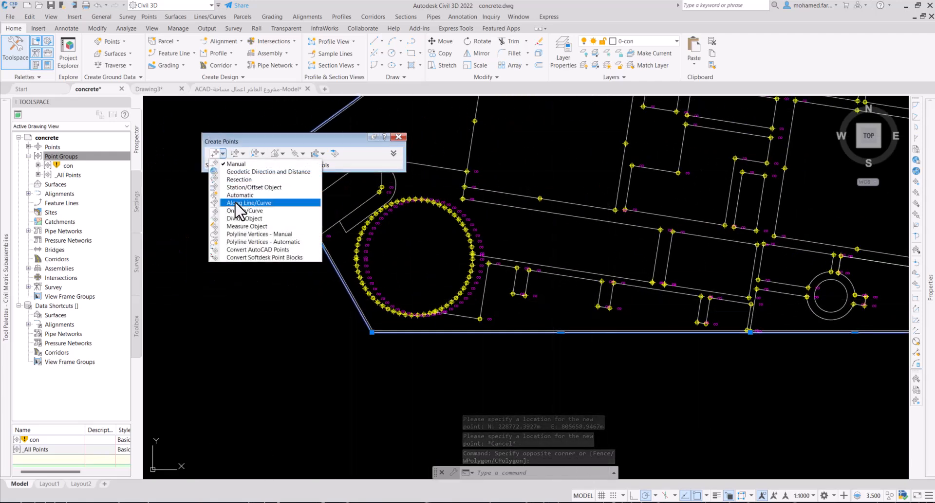
left_click(243, 242)
left_click(223, 153)
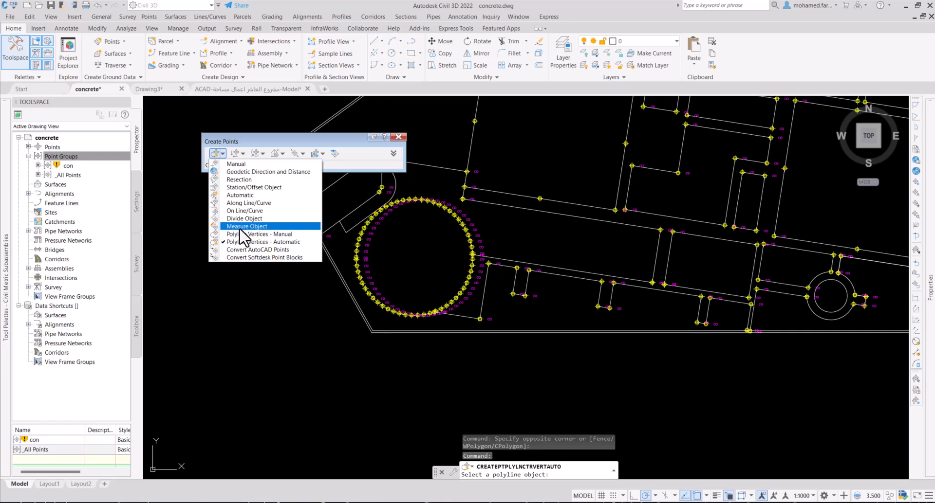
left_click(243, 227)
scroll(312, 217, "up", 5)
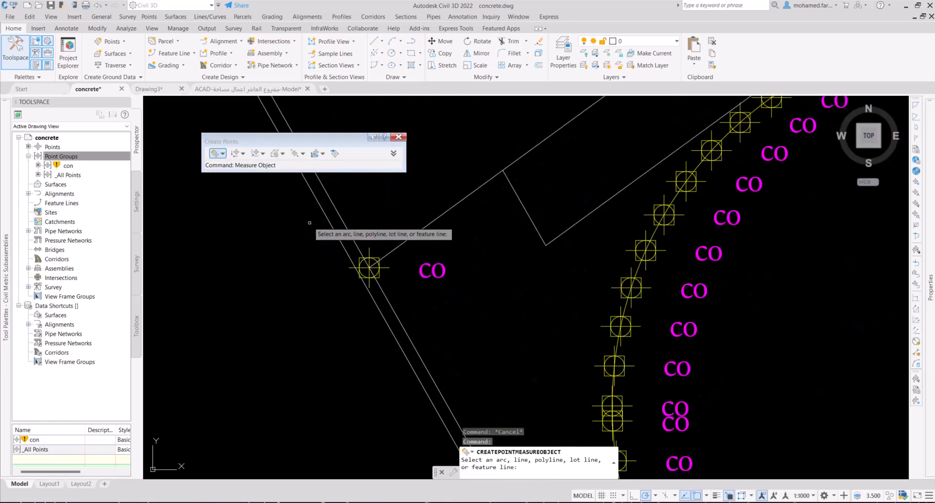
left_click(313, 213)
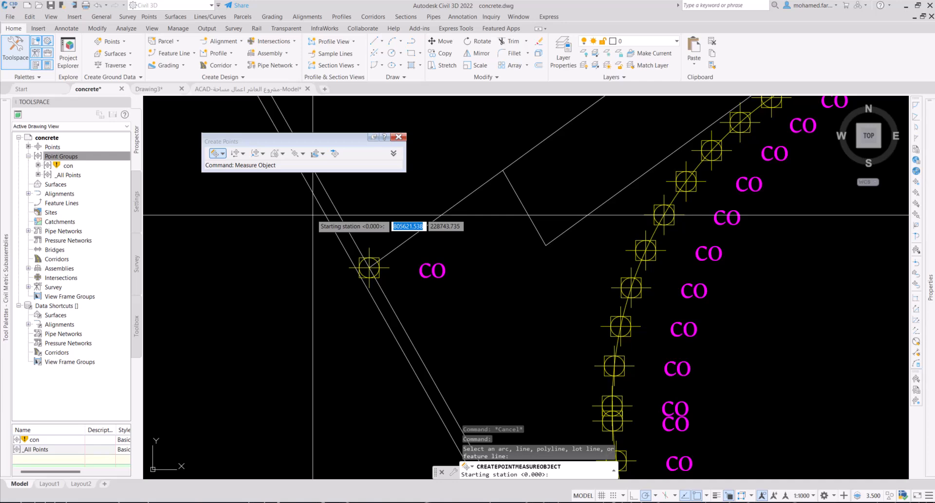
key("Return")
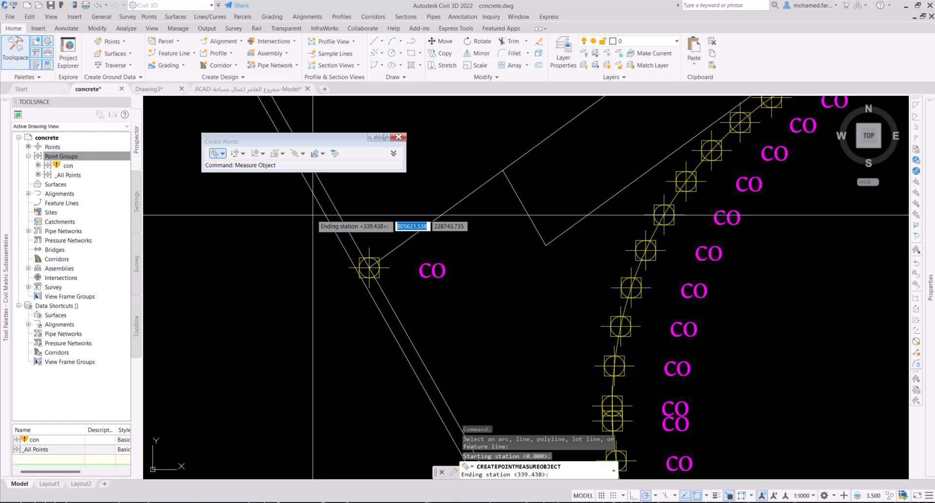
key("Return")
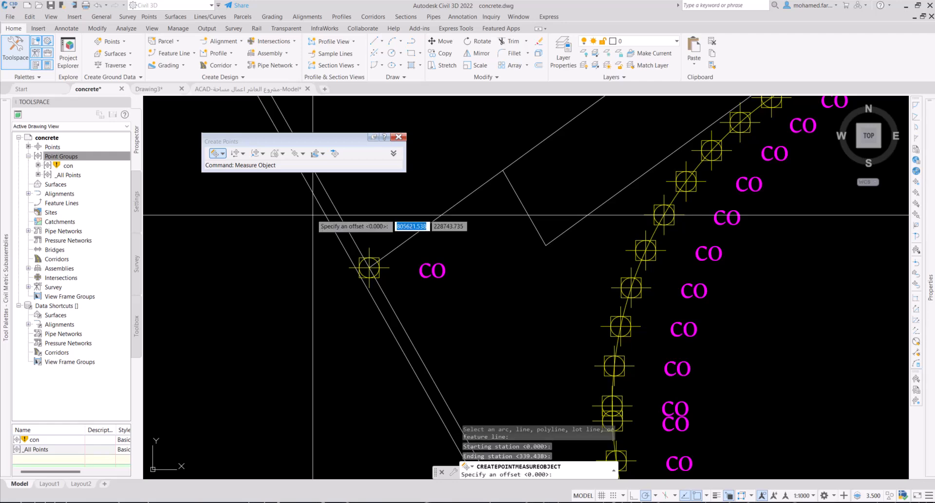
key("Return")
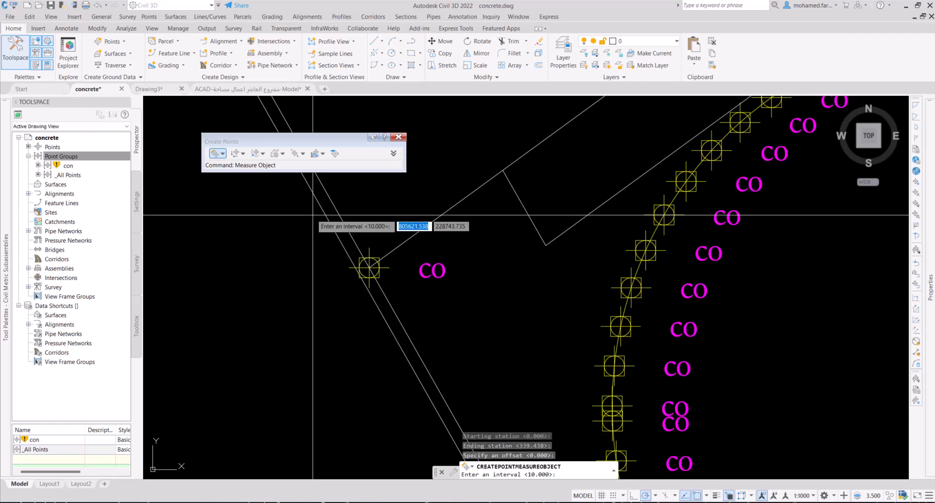
key("Return")
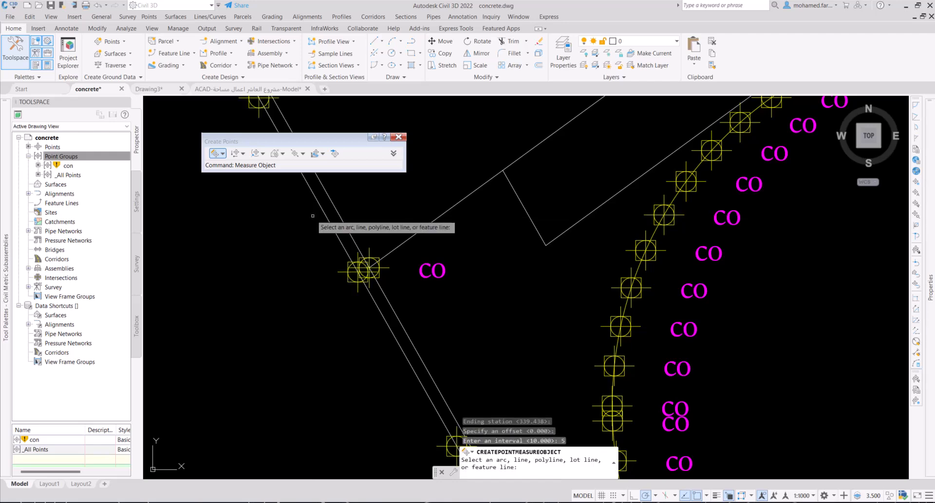
scroll(531, 294, "down", 8)
mouse_move(657, 235)
middle_mouse_down()
mouse_move(637, 267)
mouse_move(500, 359)
middle_mouse_up()
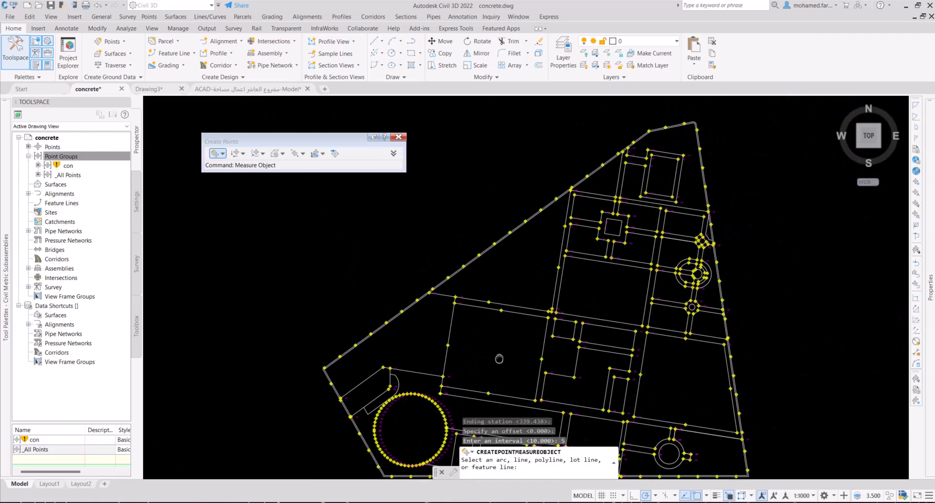
key("Escape")
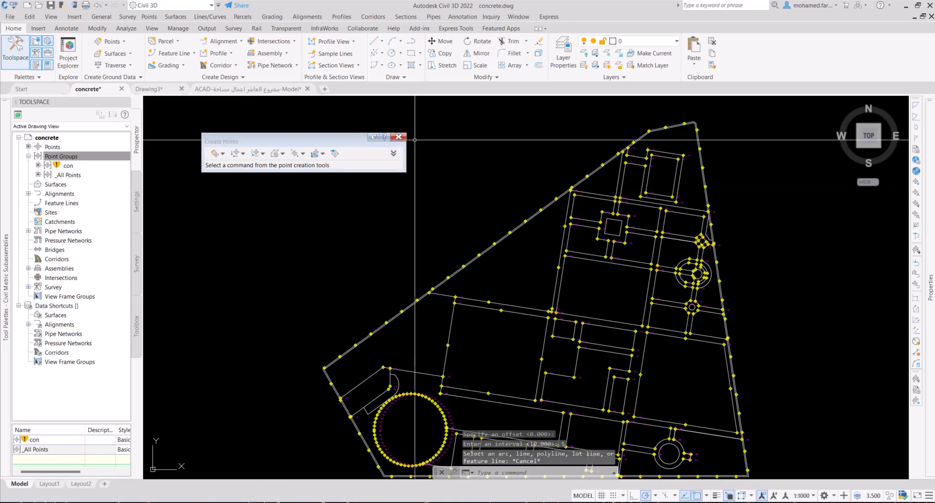
left_click(402, 136)
- Update the con point group to include the new points
left_click(82, 157)
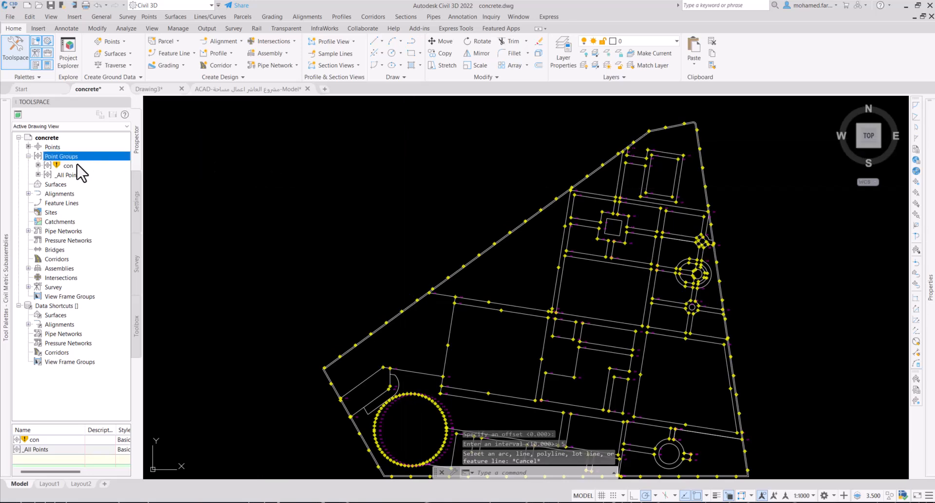
left_click(77, 165)
right_click(72, 166)
left_click(103, 253)
- Examine the con point labels across the northern plots and circular feature, selecting the plaza's inner square to check it
scroll(577, 205, "up", 5)
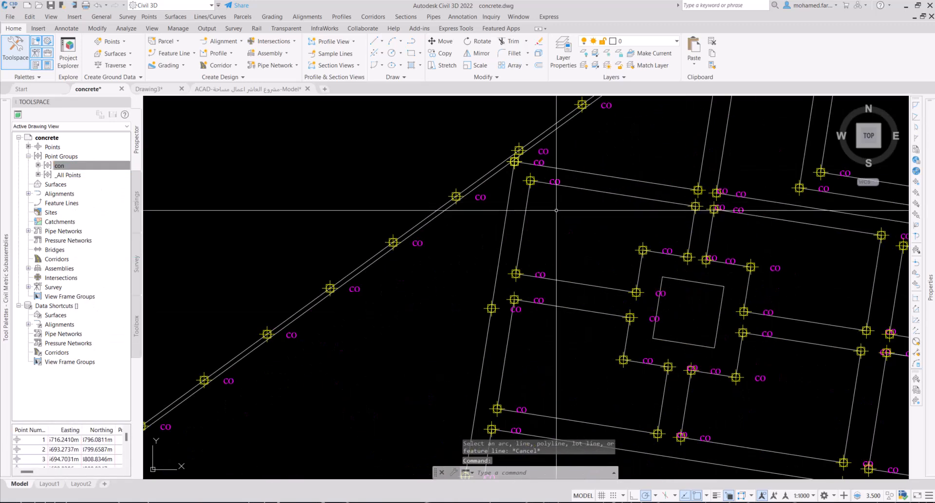
mouse_move(585, 353)
middle_mouse_down()
mouse_move(543, 240)
mouse_move(398, 197)
mouse_move(358, 326)
middle_mouse_up()
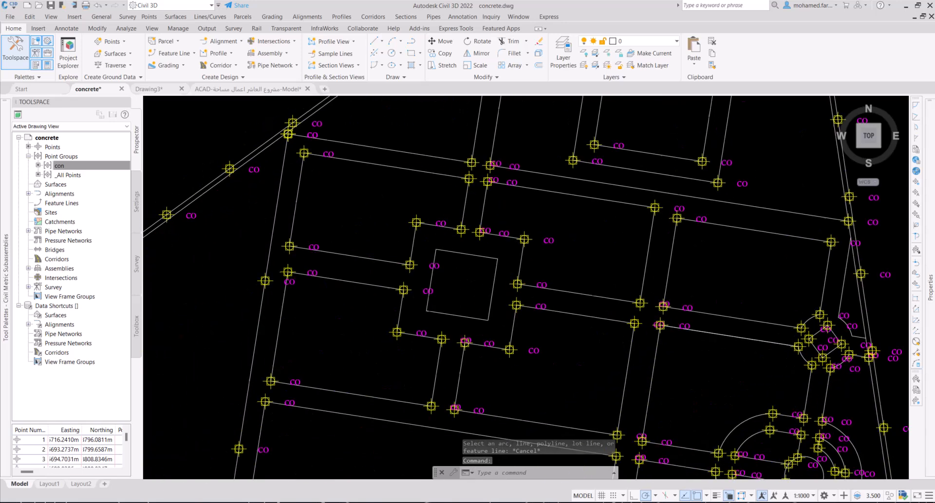
scroll(469, 281, "up", 3)
left_click(496, 204)
left_click(476, 229)
scroll(476, 230, "down", 3)
scroll(506, 239, "down", 2)
mouse_move(672, 285)
middle_mouse_down()
mouse_move(670, 240)
mouse_move(692, 146)
middle_mouse_up()
middle_click_drag(465, 220, 420, 453)
mouse_move(548, 199)
middle_mouse_down()
mouse_move(534, 302)
mouse_move(537, 188)
middle_mouse_up()
mouse_move(508, 276)
middle_mouse_down()
mouse_move(532, 131)
mouse_move(534, 151)
middle_mouse_up()
scroll(669, 169, "up", 2)
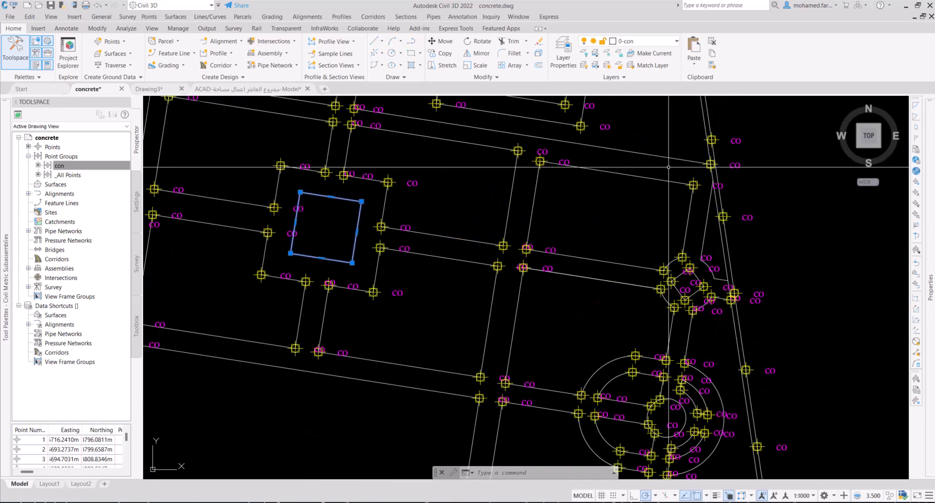
middle_click_drag(673, 150, 690, 238)
key("Escape")
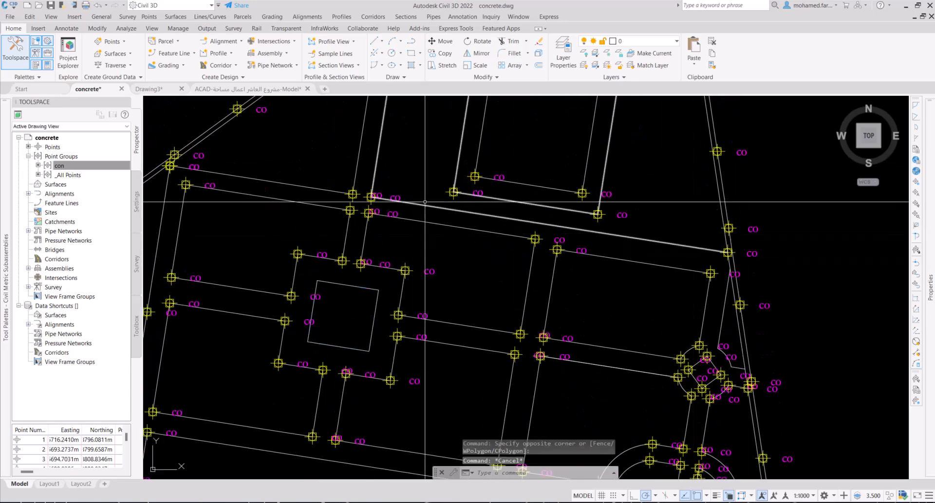
- Recheck the plaza's inner square and the points south of it, clear the selection, and review the whole site
scroll(561, 224, "down", 2)
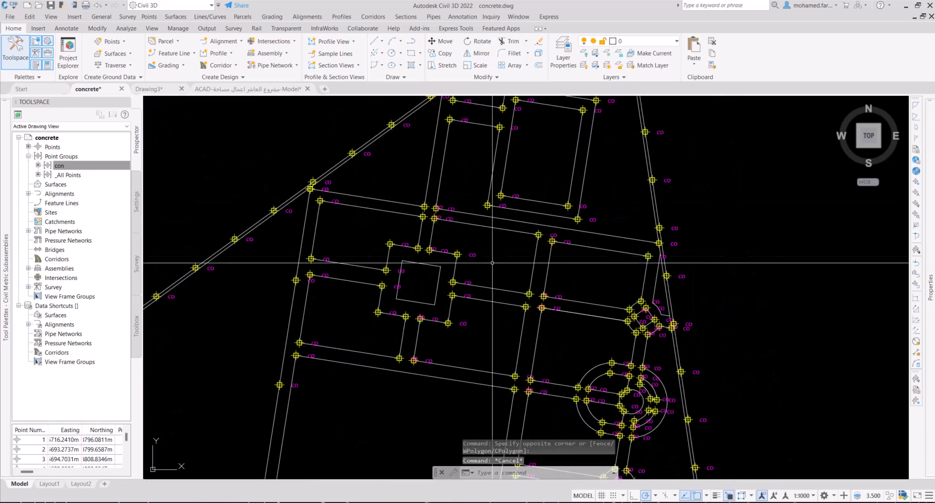
middle_click_drag(481, 275, 540, 151)
scroll(485, 214, "up", 2)
left_click(475, 156)
left_click(462, 169)
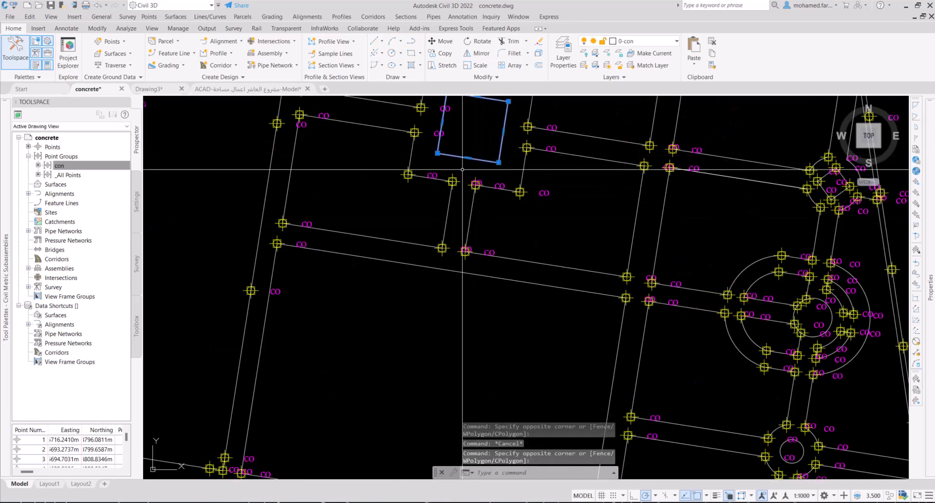
key("Escape")
scroll(454, 177, "down", 5)
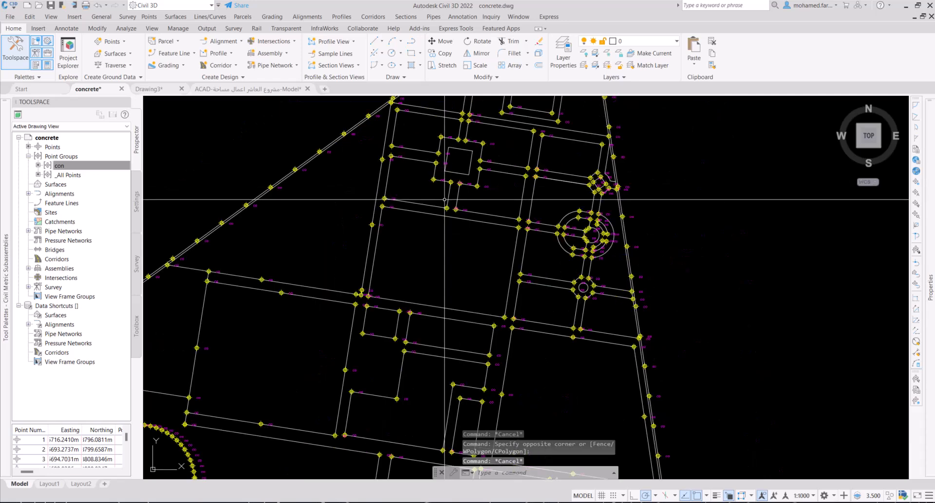
middle_click_drag(421, 249, 549, 256)
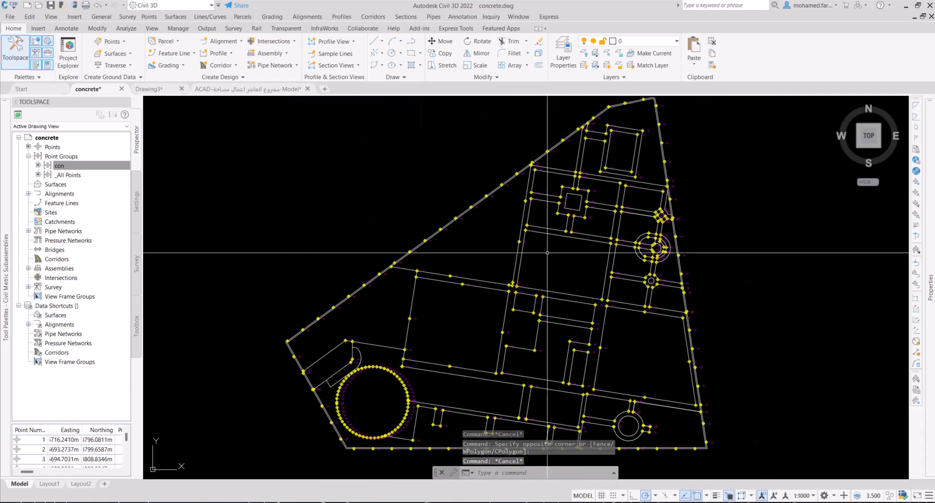
right_click(66, 162)
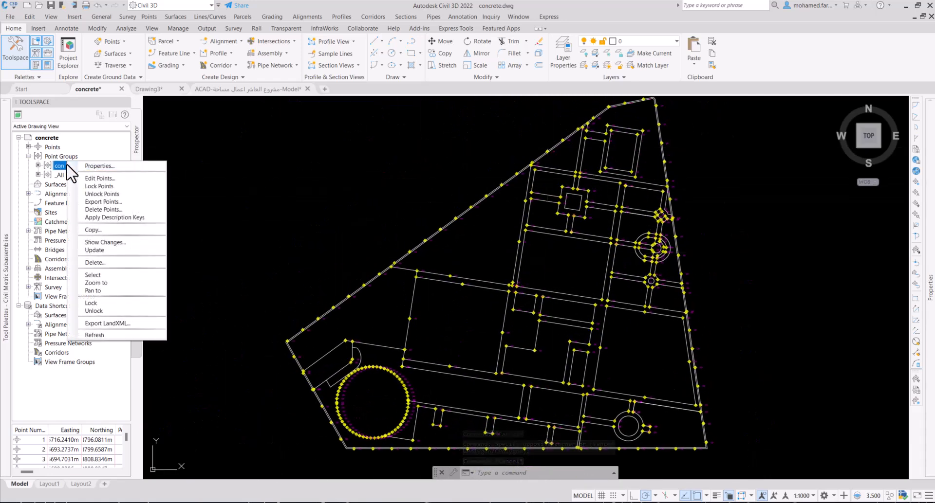
left_click(138, 203)
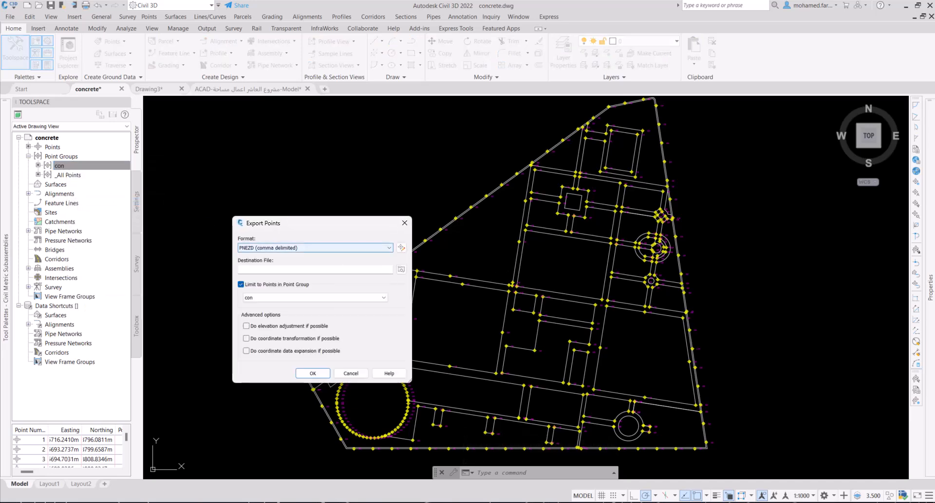
key("Escape")
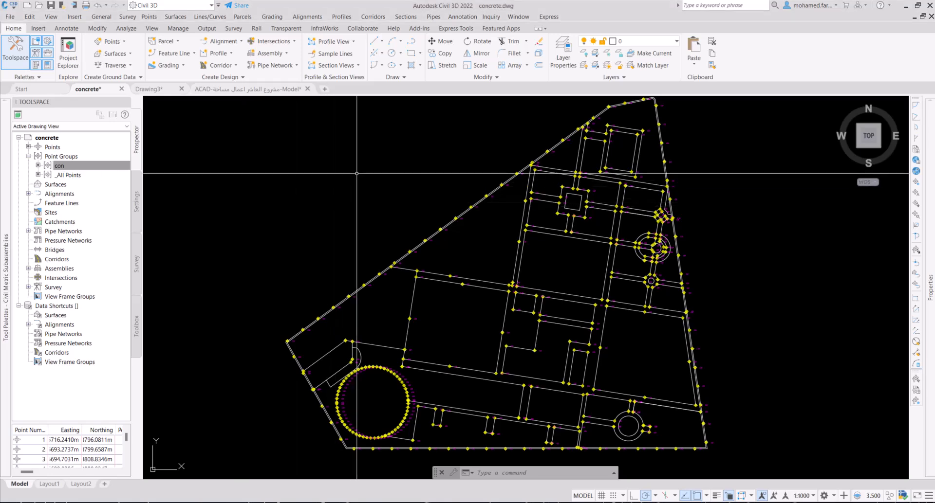
- Export point group con in PNEZD (comma delimited) format to a text file named co.txt on the Desktop
left_click(92, 166)
right_click(85, 167)
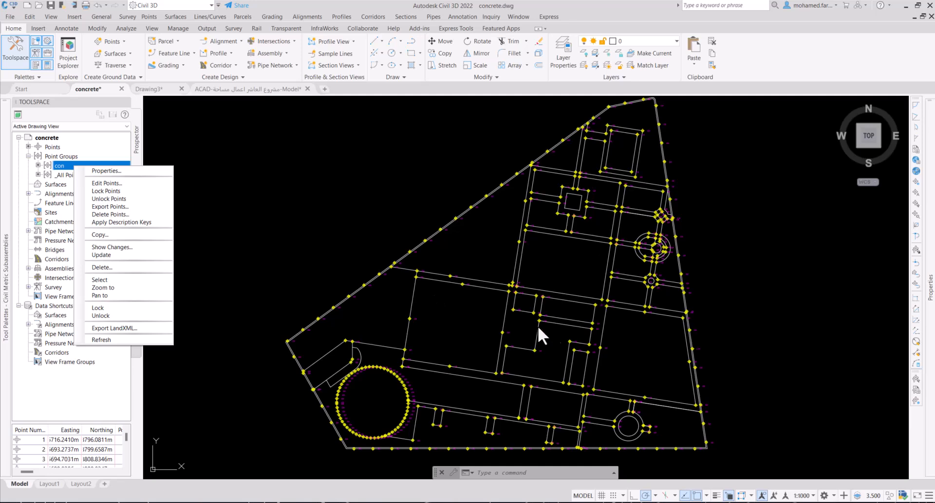
left_click(142, 214)
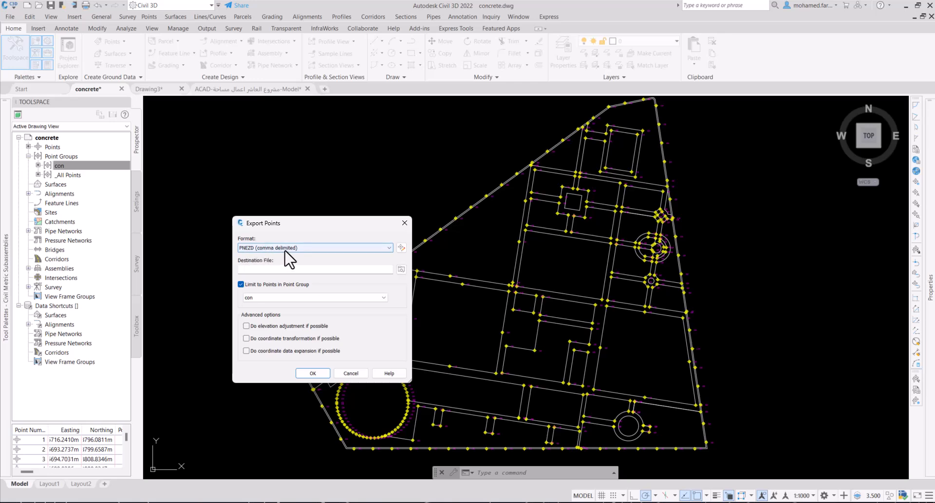
left_click(401, 269)
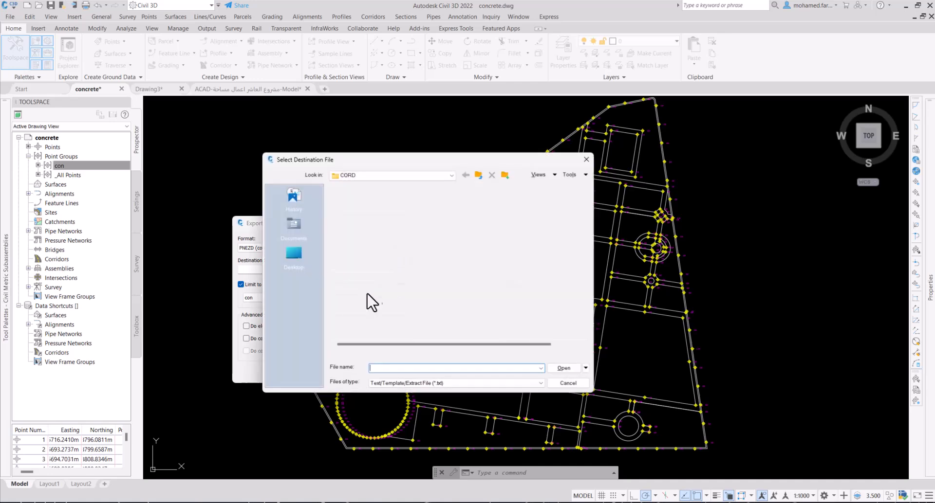
left_click(289, 252)
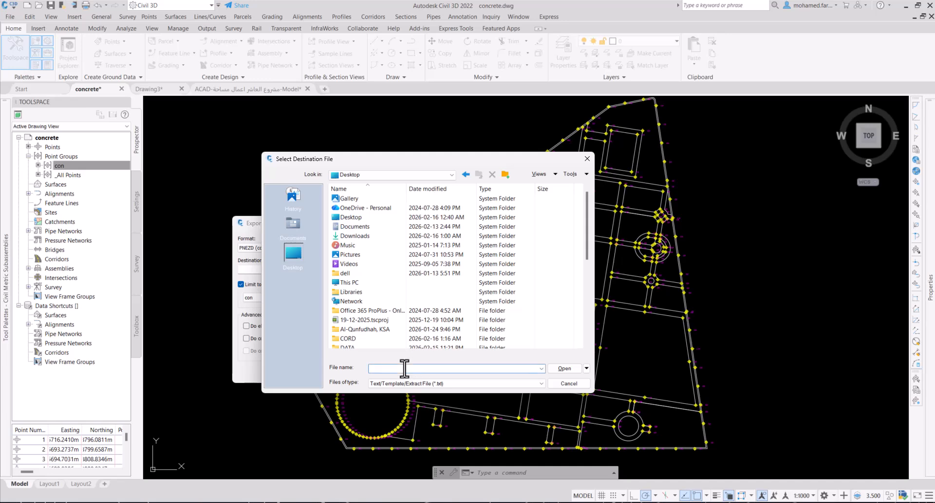
type("co")
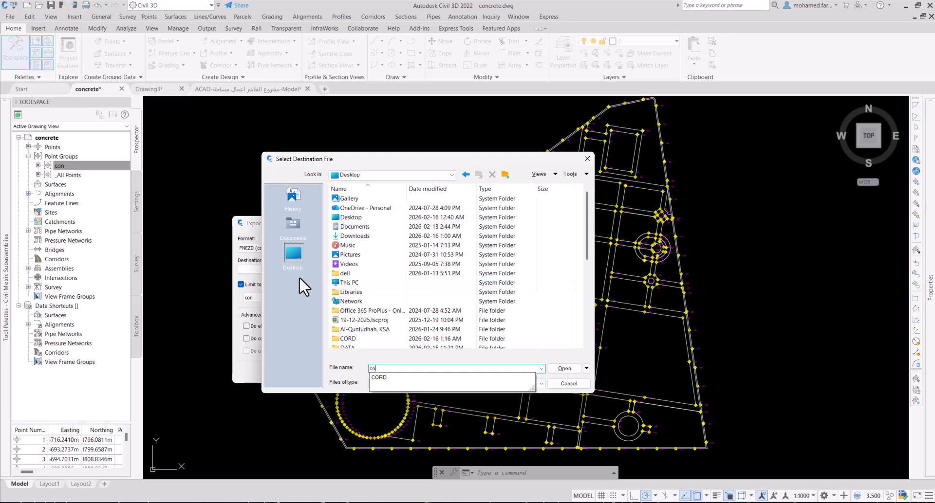
left_click(296, 297)
left_click(384, 383)
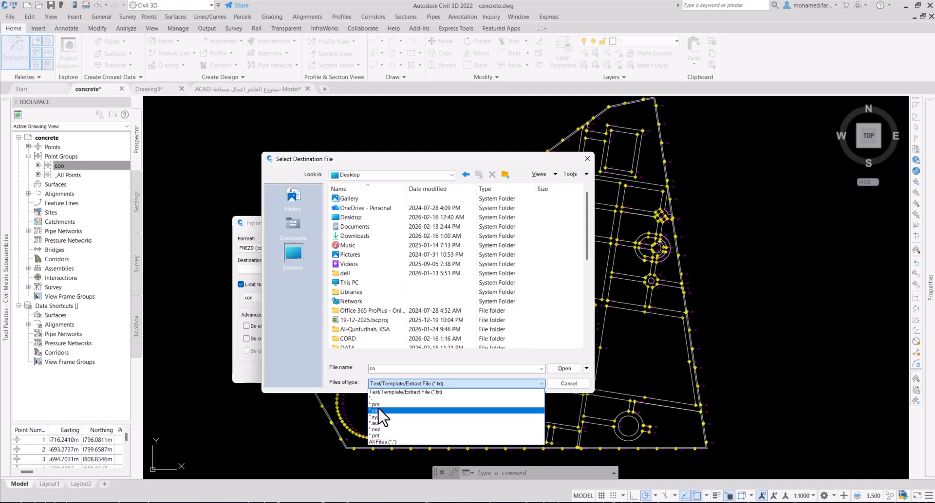
left_click(426, 383)
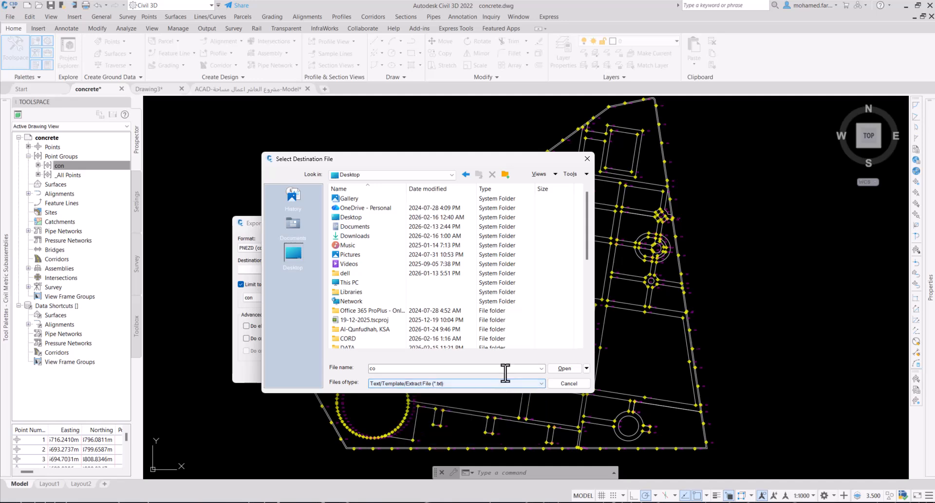
left_click(558, 372)
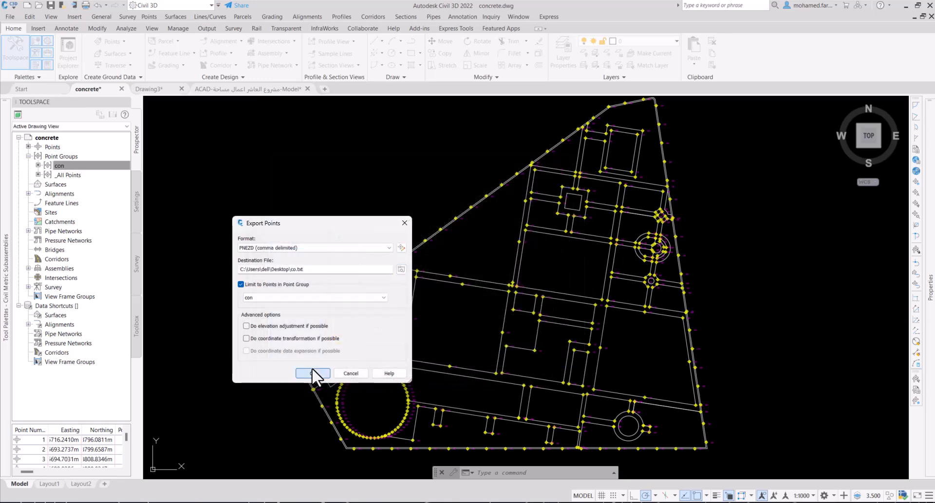
left_click(311, 370)
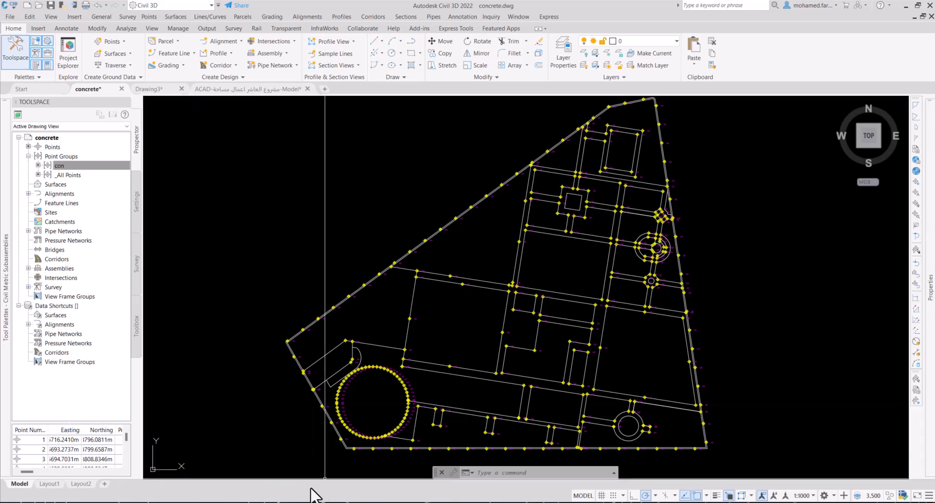
- Switch to the exported co.txt in Notepad, enlarge the text, and examine the point records from first to last
key("alt+Tab")
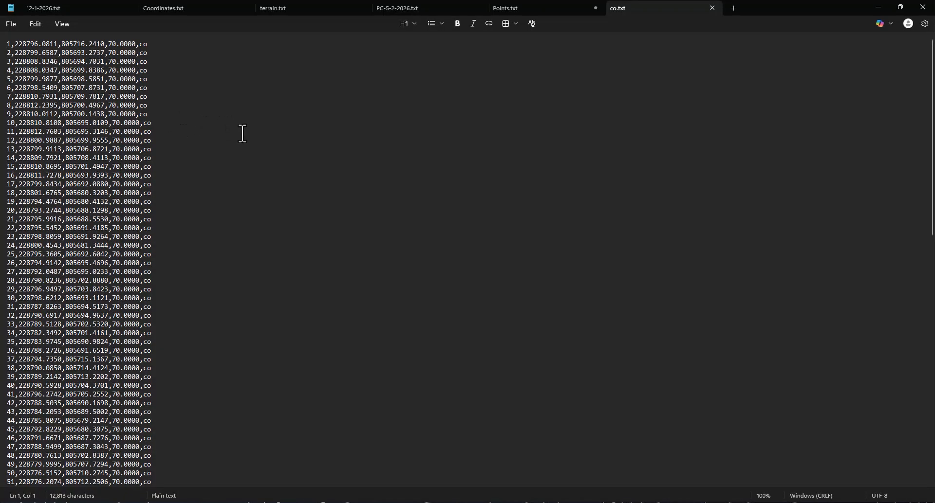
scroll(54, 88, "up", 11, "ctrl")
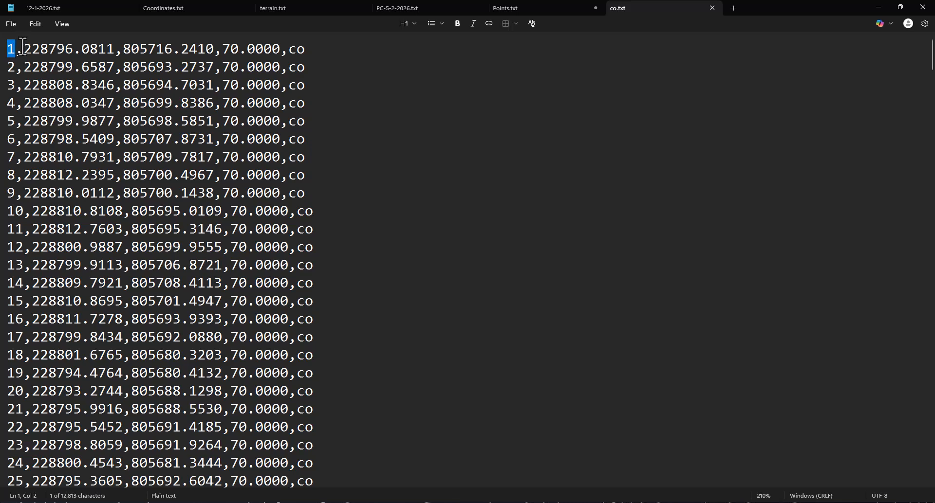
left_click(124, 48)
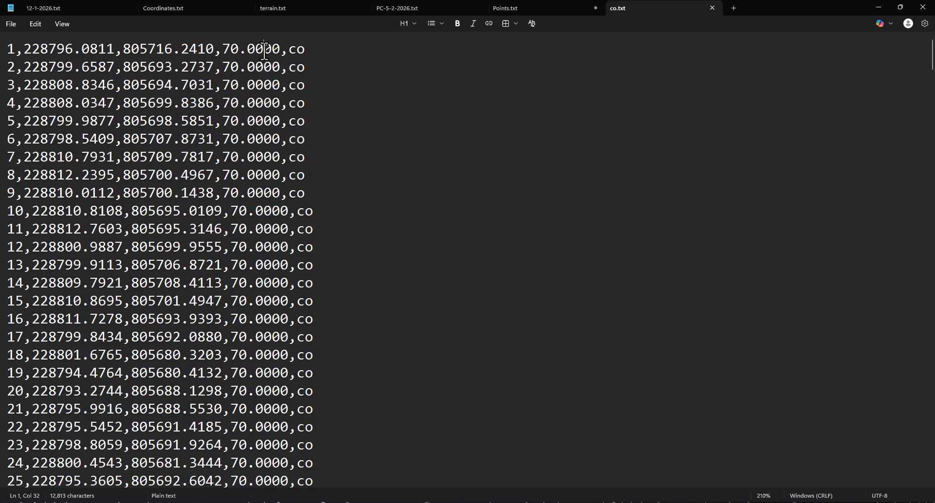
left_click_drag(334, 54, 7, 49)
scroll(310, 75, "down", 20)
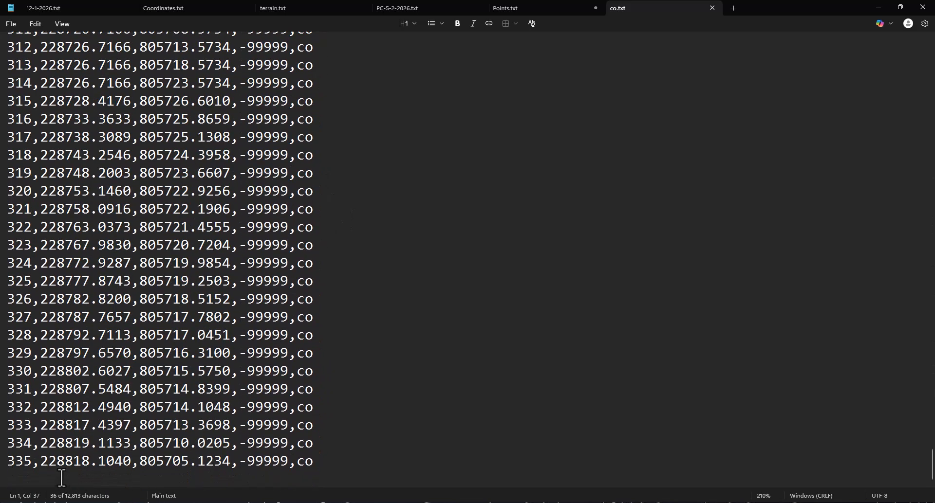
scroll(94, 413, "up", 20)
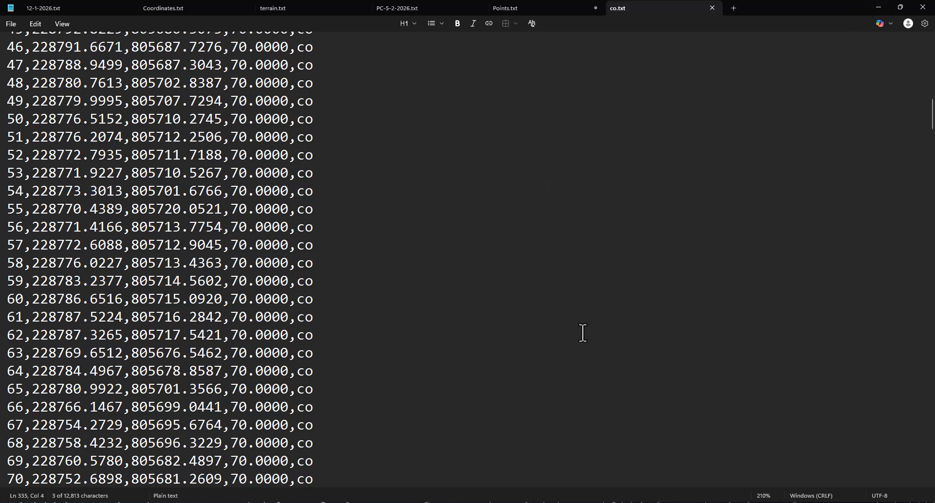
- Switch to the landscape project drawing in Civil 3D and examine the point markers along the walkways from the family pergola to the southeastern fountain
mouse_move(489, 497)
left_click(564, 461)
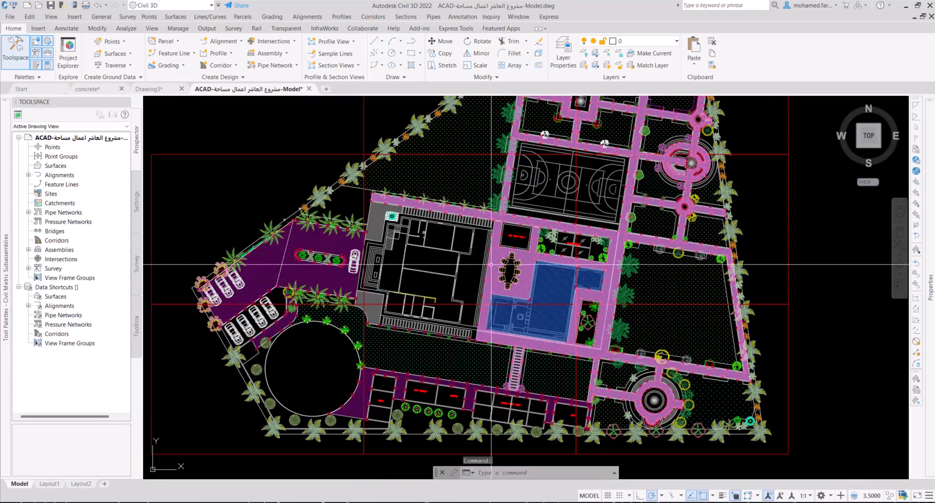
scroll(609, 249, "up", 6)
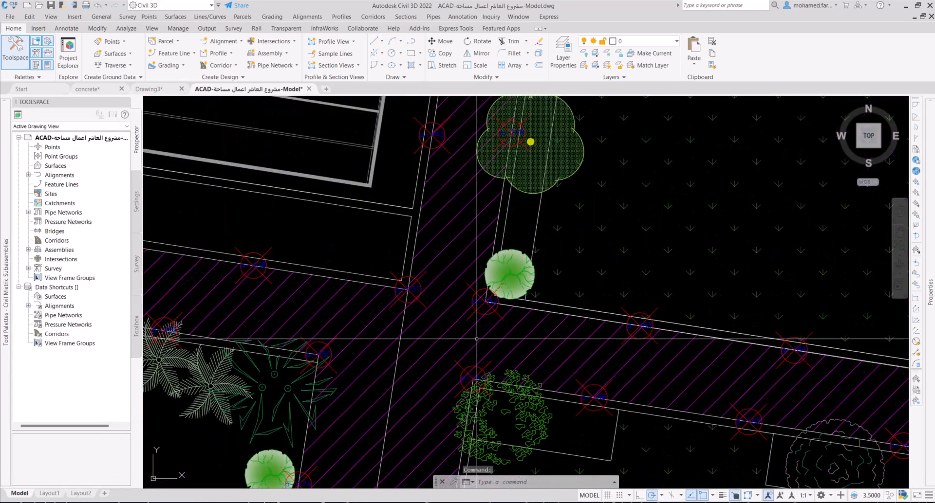
scroll(391, 297, "up", 3)
middle_click_drag(391, 297, 615, 370)
middle_click_drag(232, 435, 417, 325)
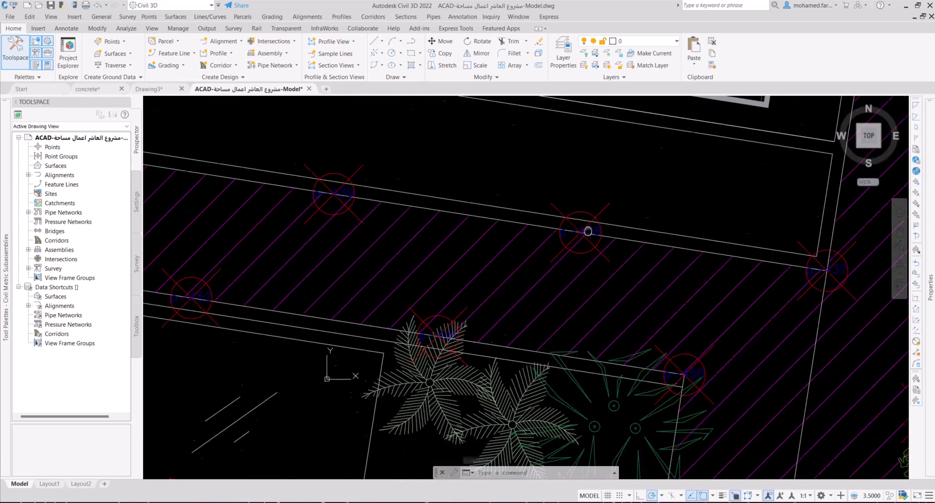
middle_click_drag(306, 240, 605, 293)
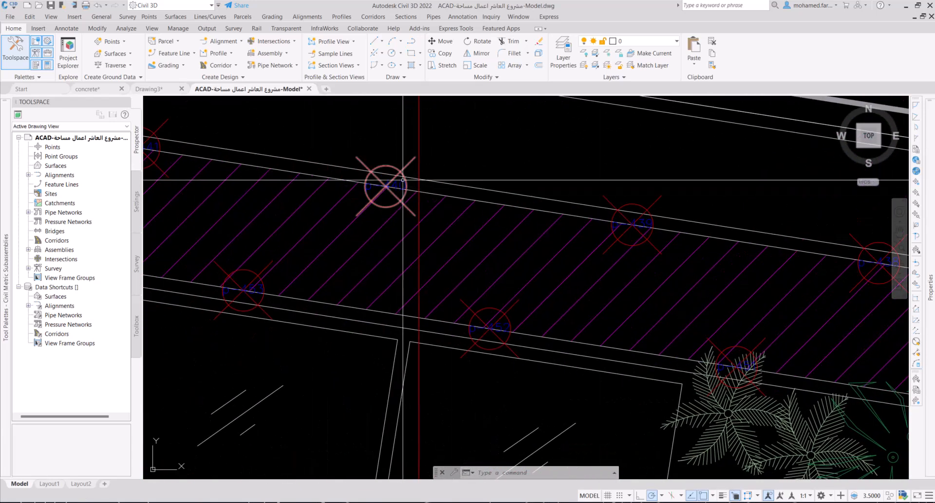
scroll(506, 230, "down", 2)
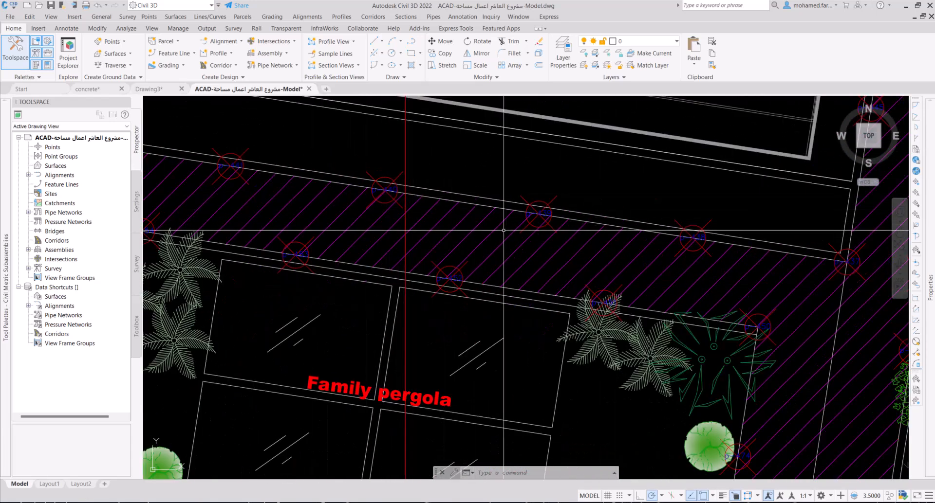
mouse_move(510, 313)
middle_mouse_down()
mouse_move(448, 134)
mouse_move(403, 143)
middle_mouse_up()
scroll(403, 144, "down", 2)
scroll(486, 233, "down", 4)
middle_click_drag(632, 288, 517, 100)
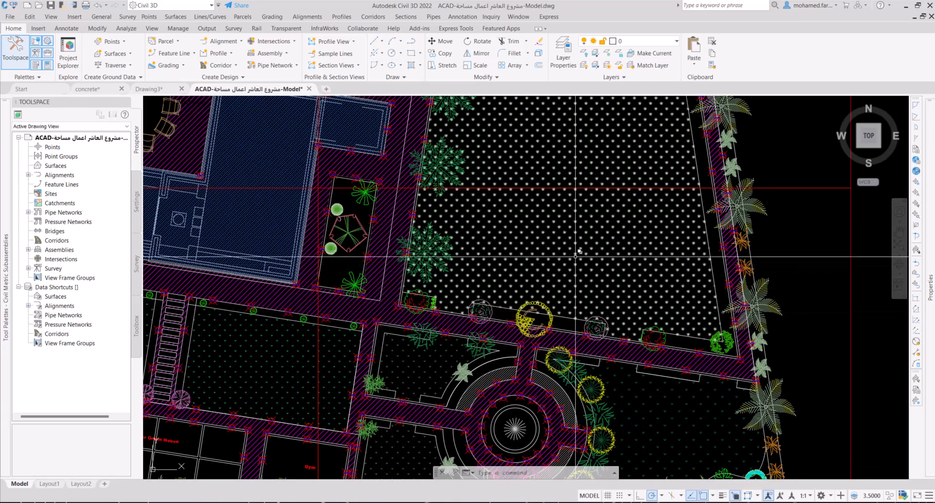
- Review the point markers on the hatched walkways around the pool, kids area, family pergola and house
scroll(569, 239, "down", 5)
scroll(472, 333, "up", 2)
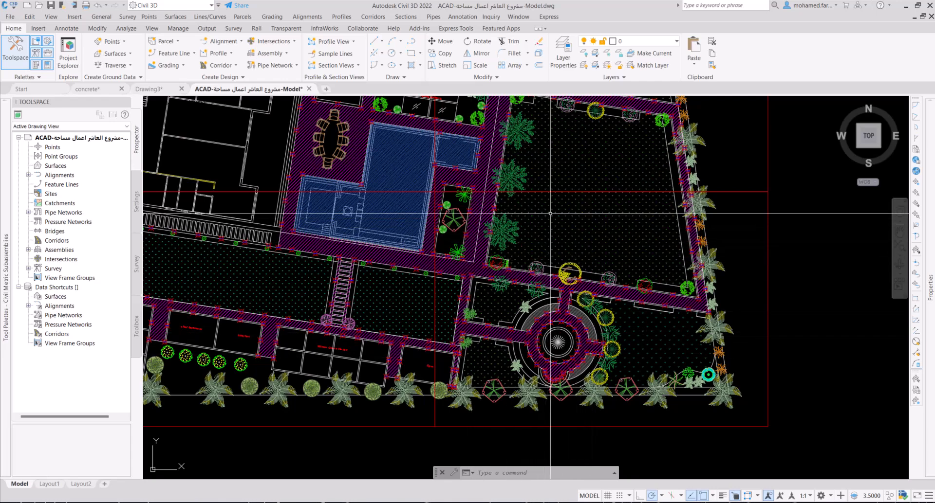
scroll(501, 231, "up", 3)
scroll(502, 231, "down", 5)
scroll(503, 290, "up", 4)
scroll(503, 290, "down", 1)
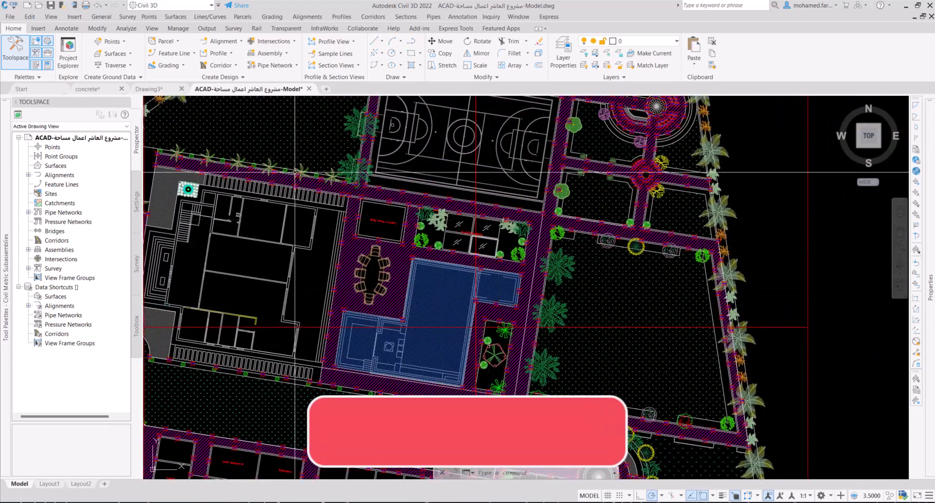
scroll(366, 186, "up", 5)
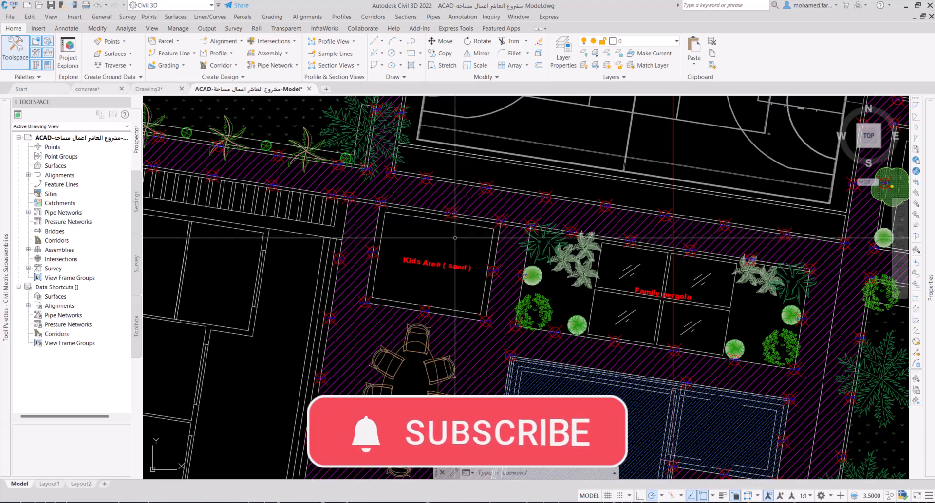
scroll(423, 259, "down", 5)
scroll(260, 266, "up", 3)
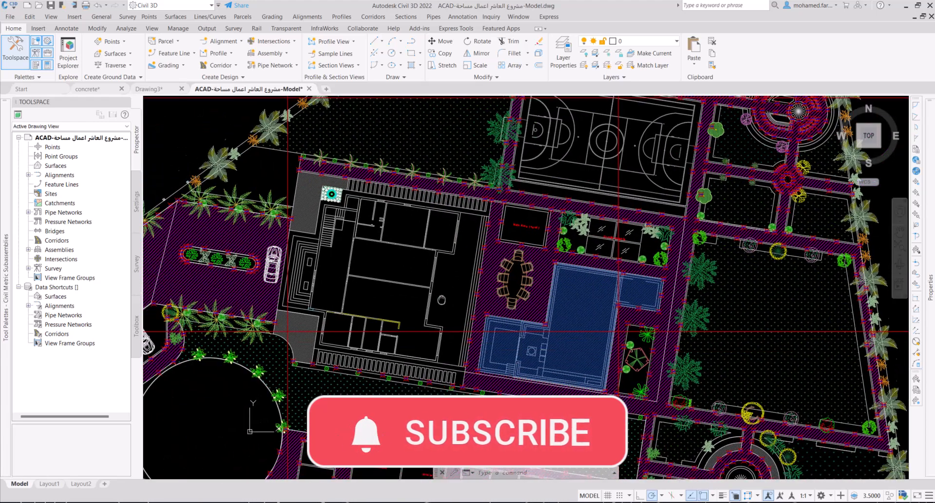